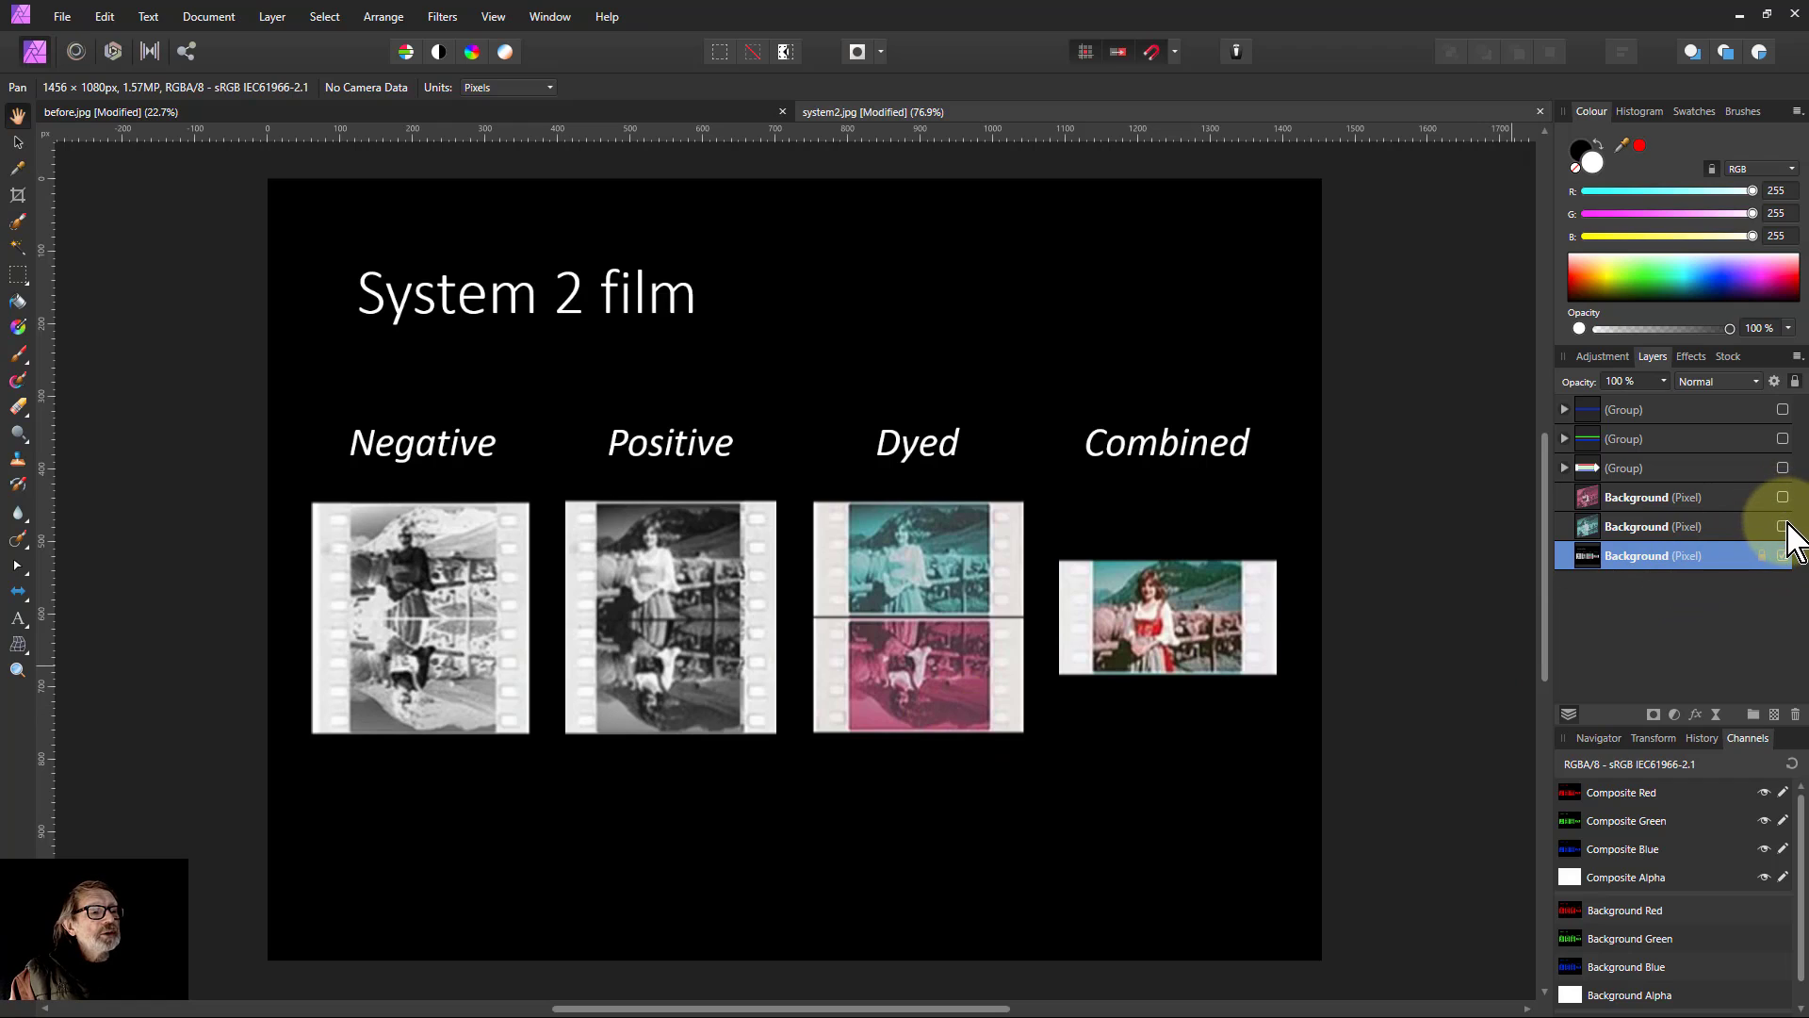
# Make the hidden teal and pink dyed film layers visible in the Layers panel.
pyautogui.click(1783, 526)
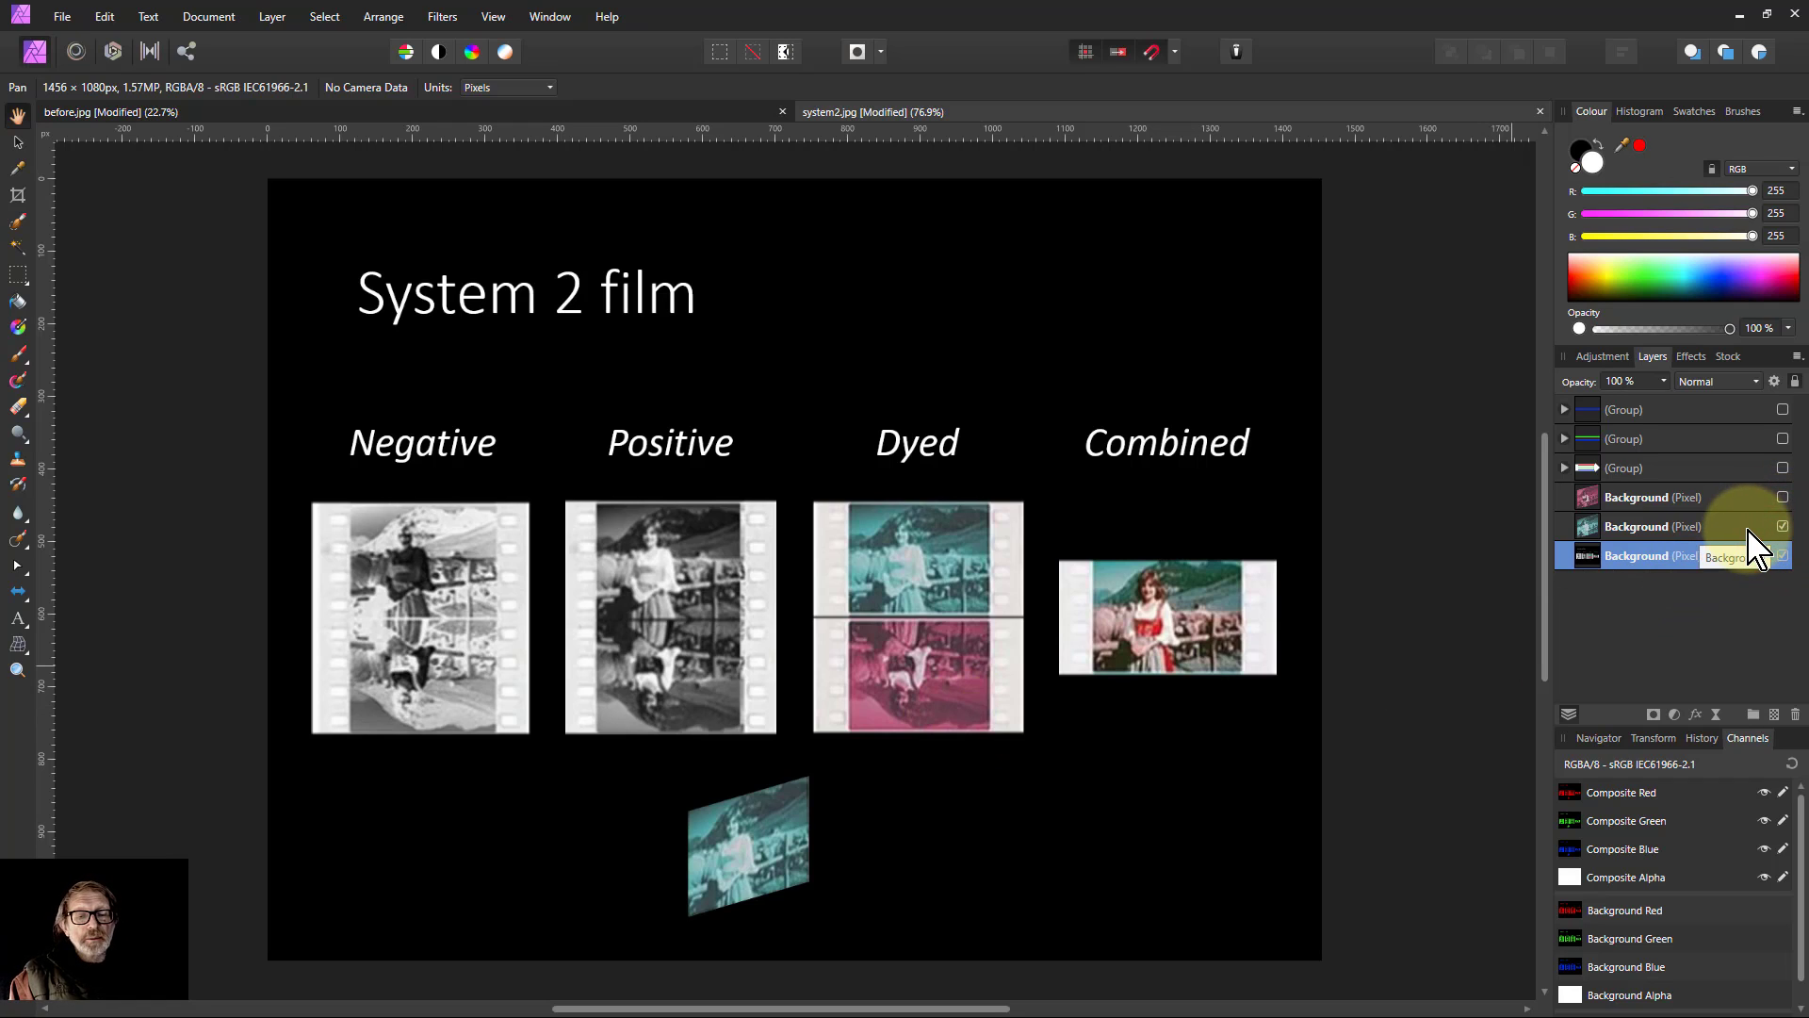
pyautogui.click(1782, 498)
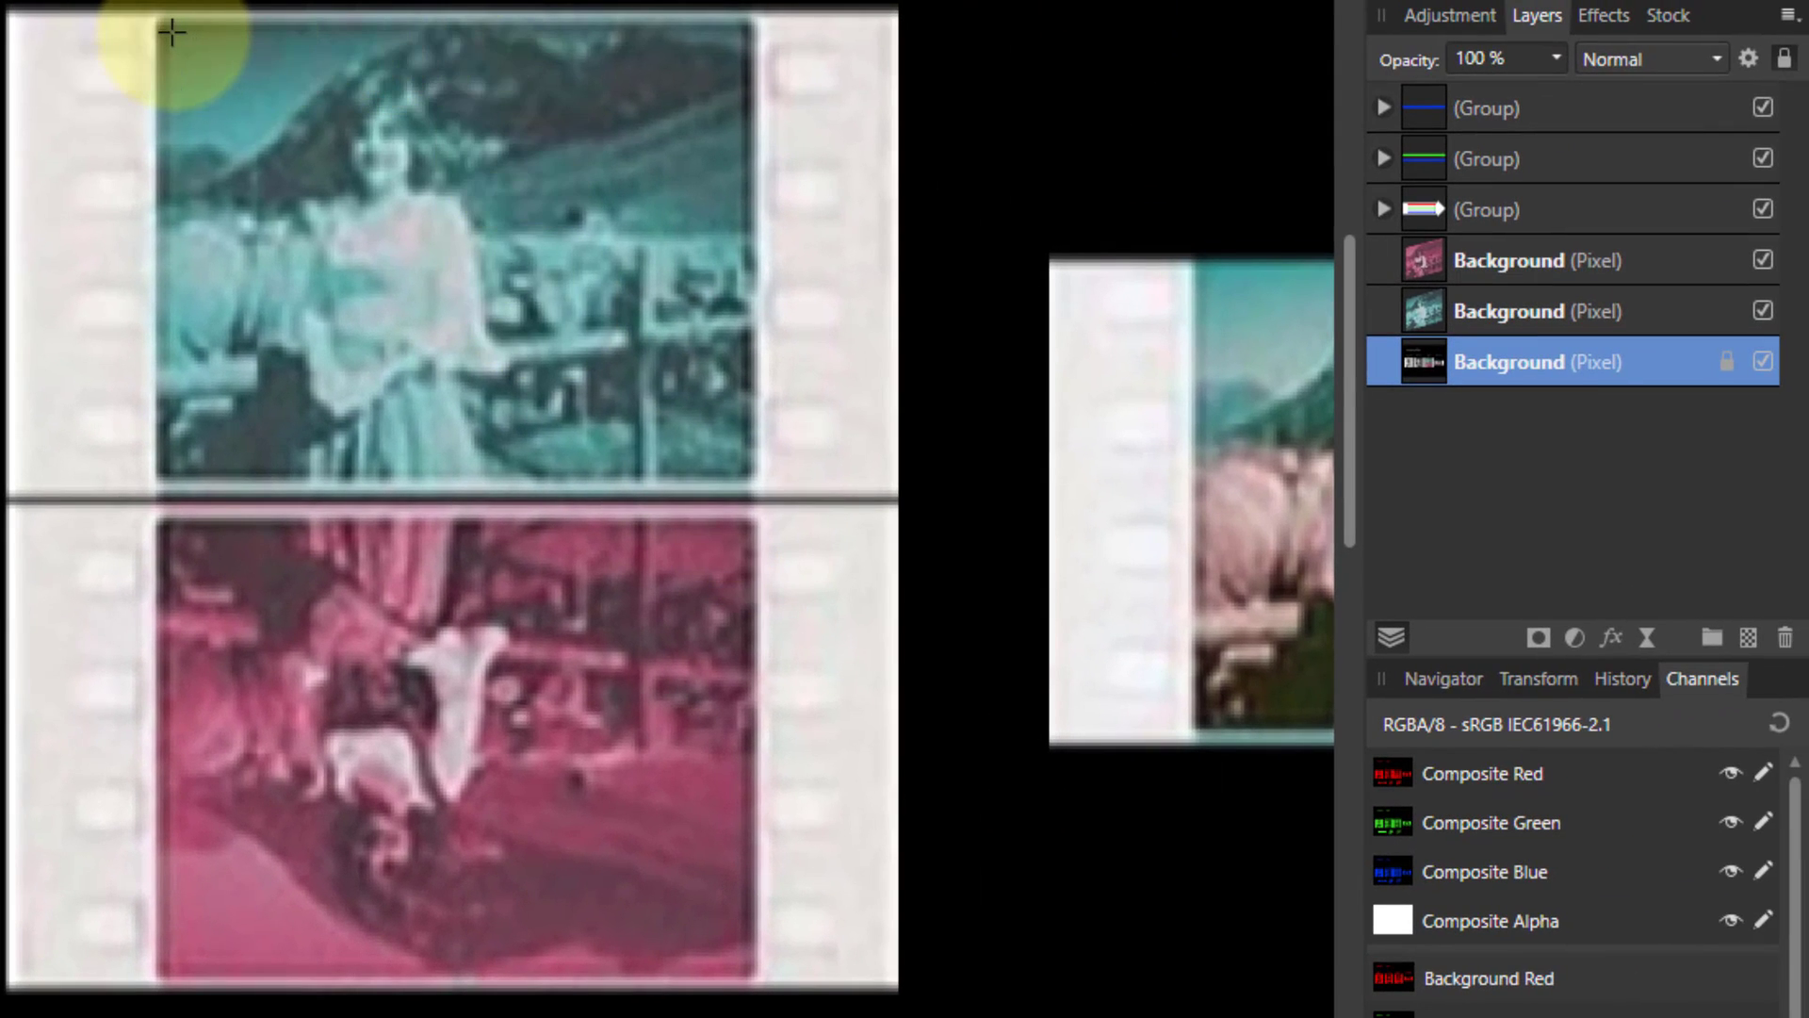
# Draw a rectangular marquee enclosing both the teal and pink dyed frames.
pyautogui.moveTo(164, 31); pyautogui.dragTo(730, 954)
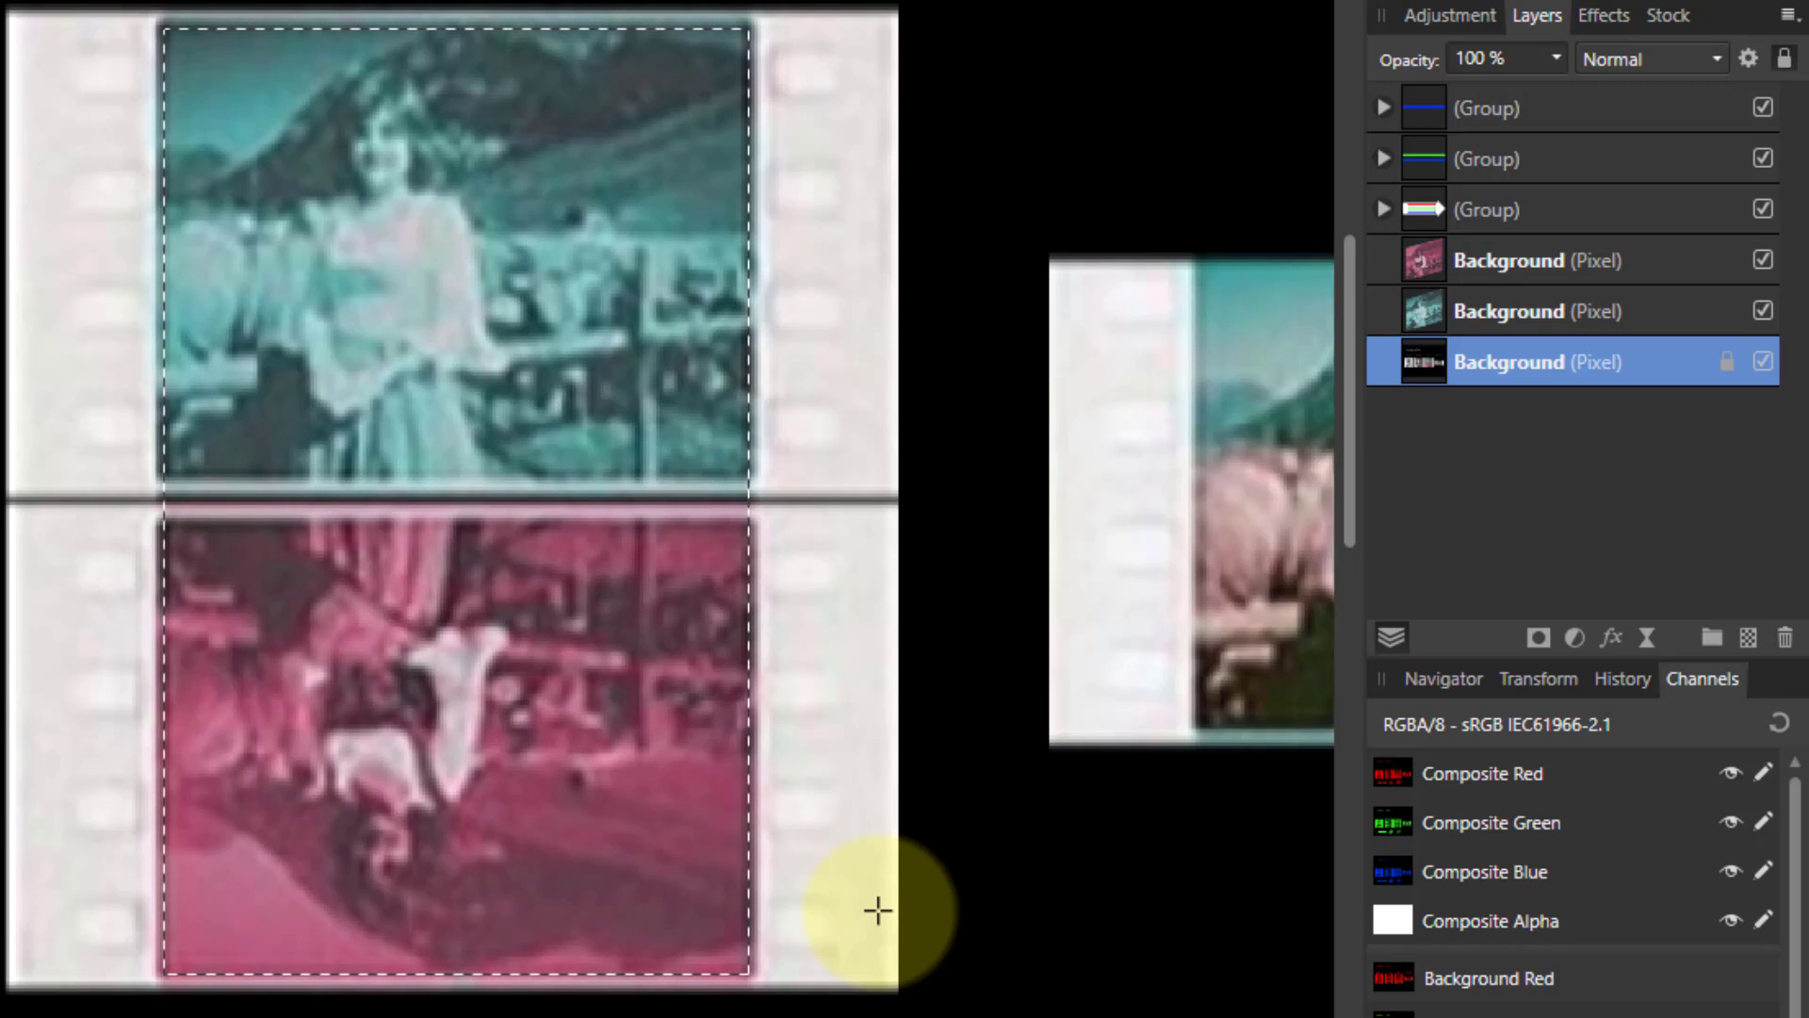
# Copy the selected frames onto a new layer and flip the copy vertically.
pyautogui.hotkey('ctrl', 'v')
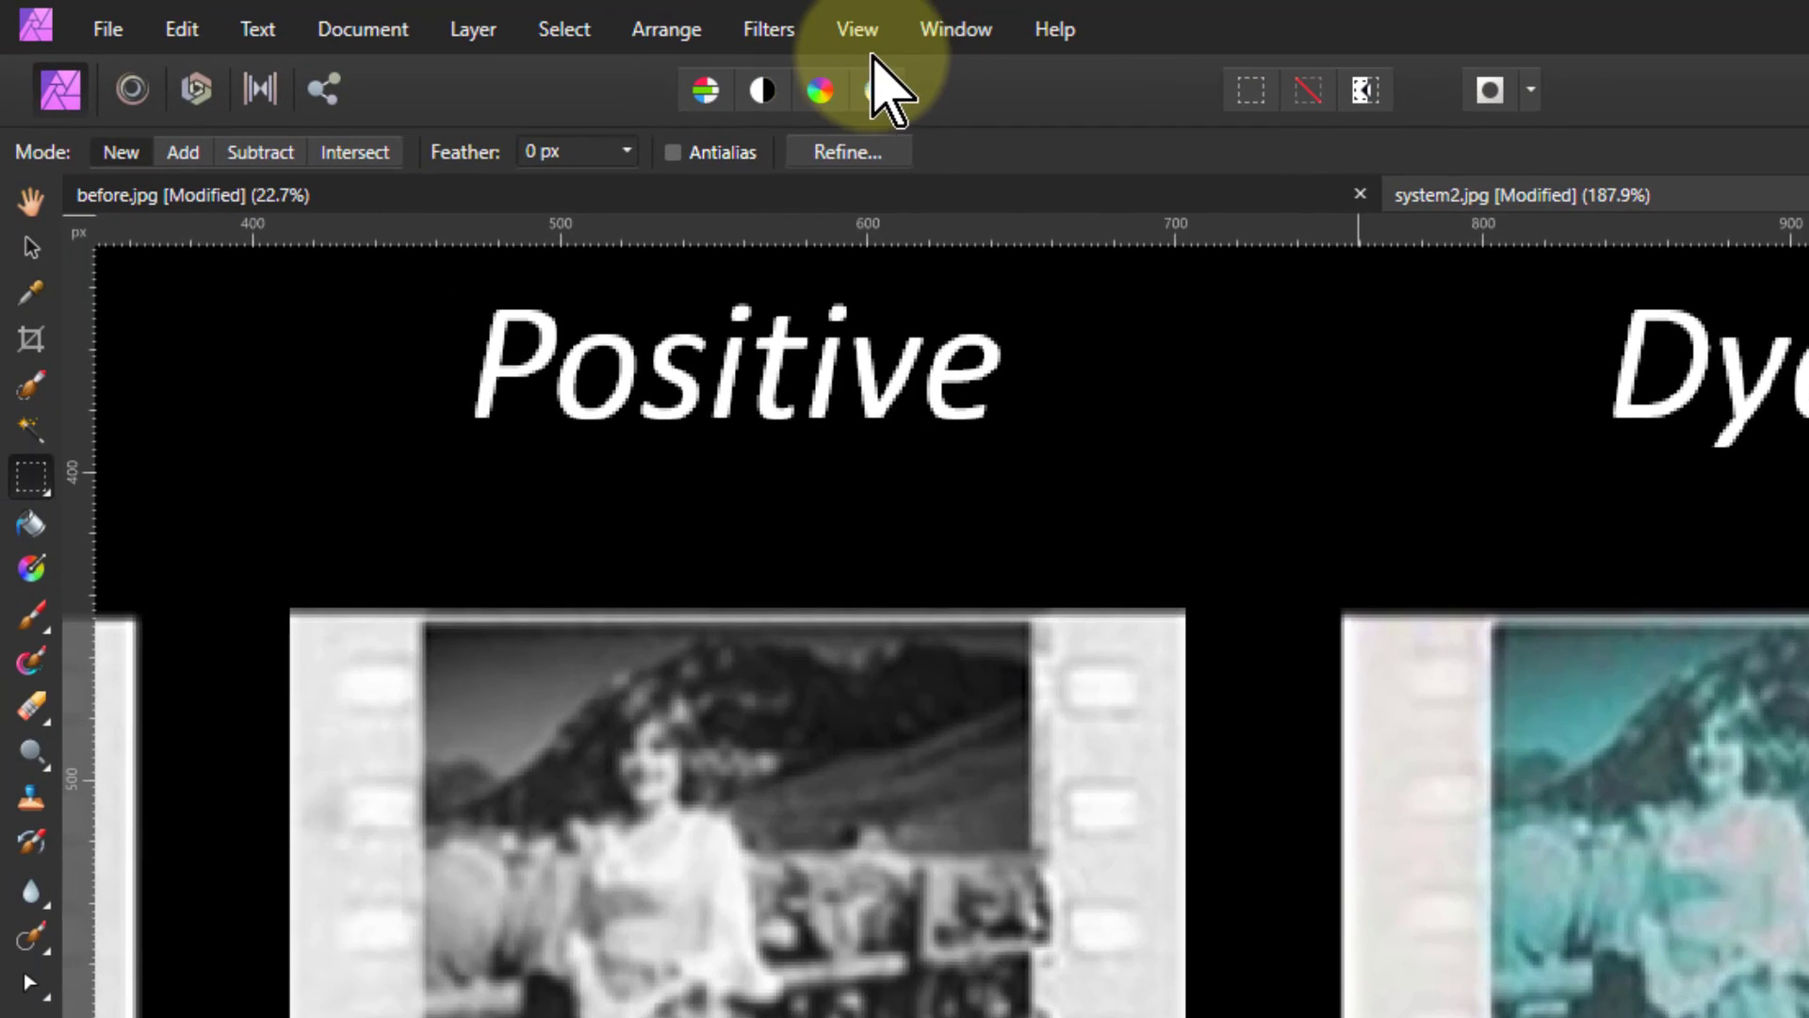
pyautogui.click(664, 30)
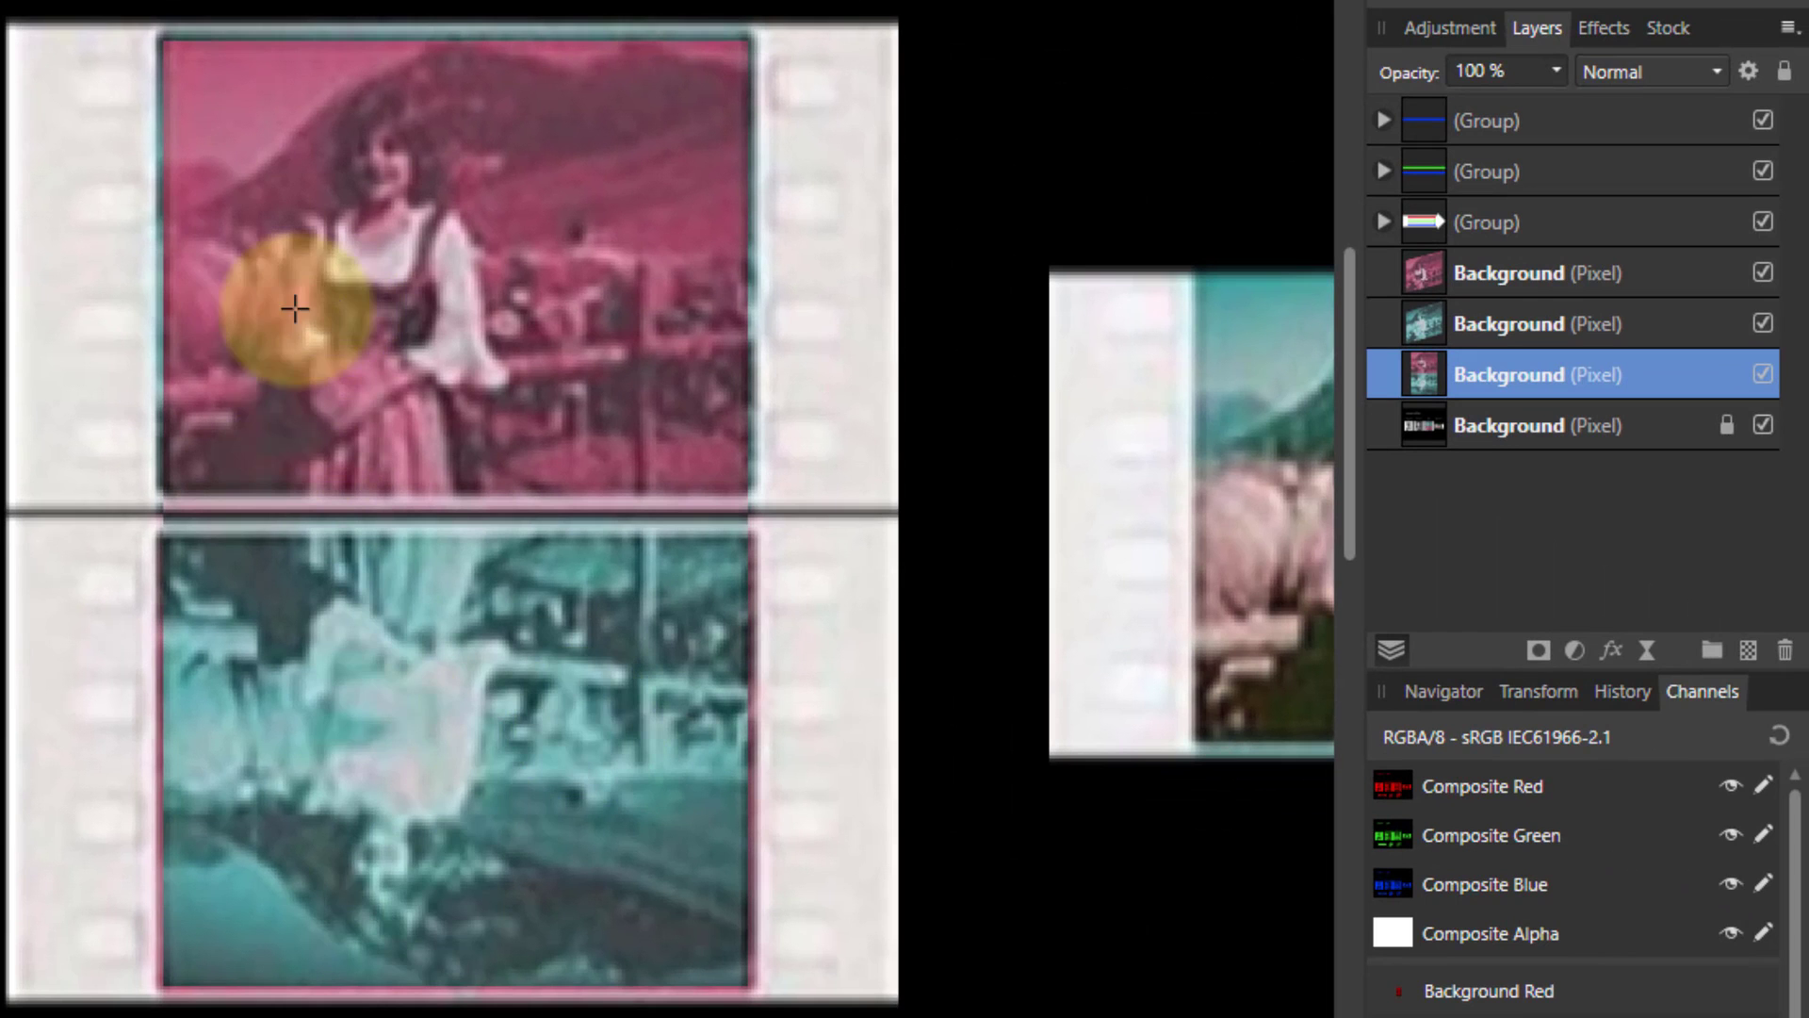
pyautogui.press('v')
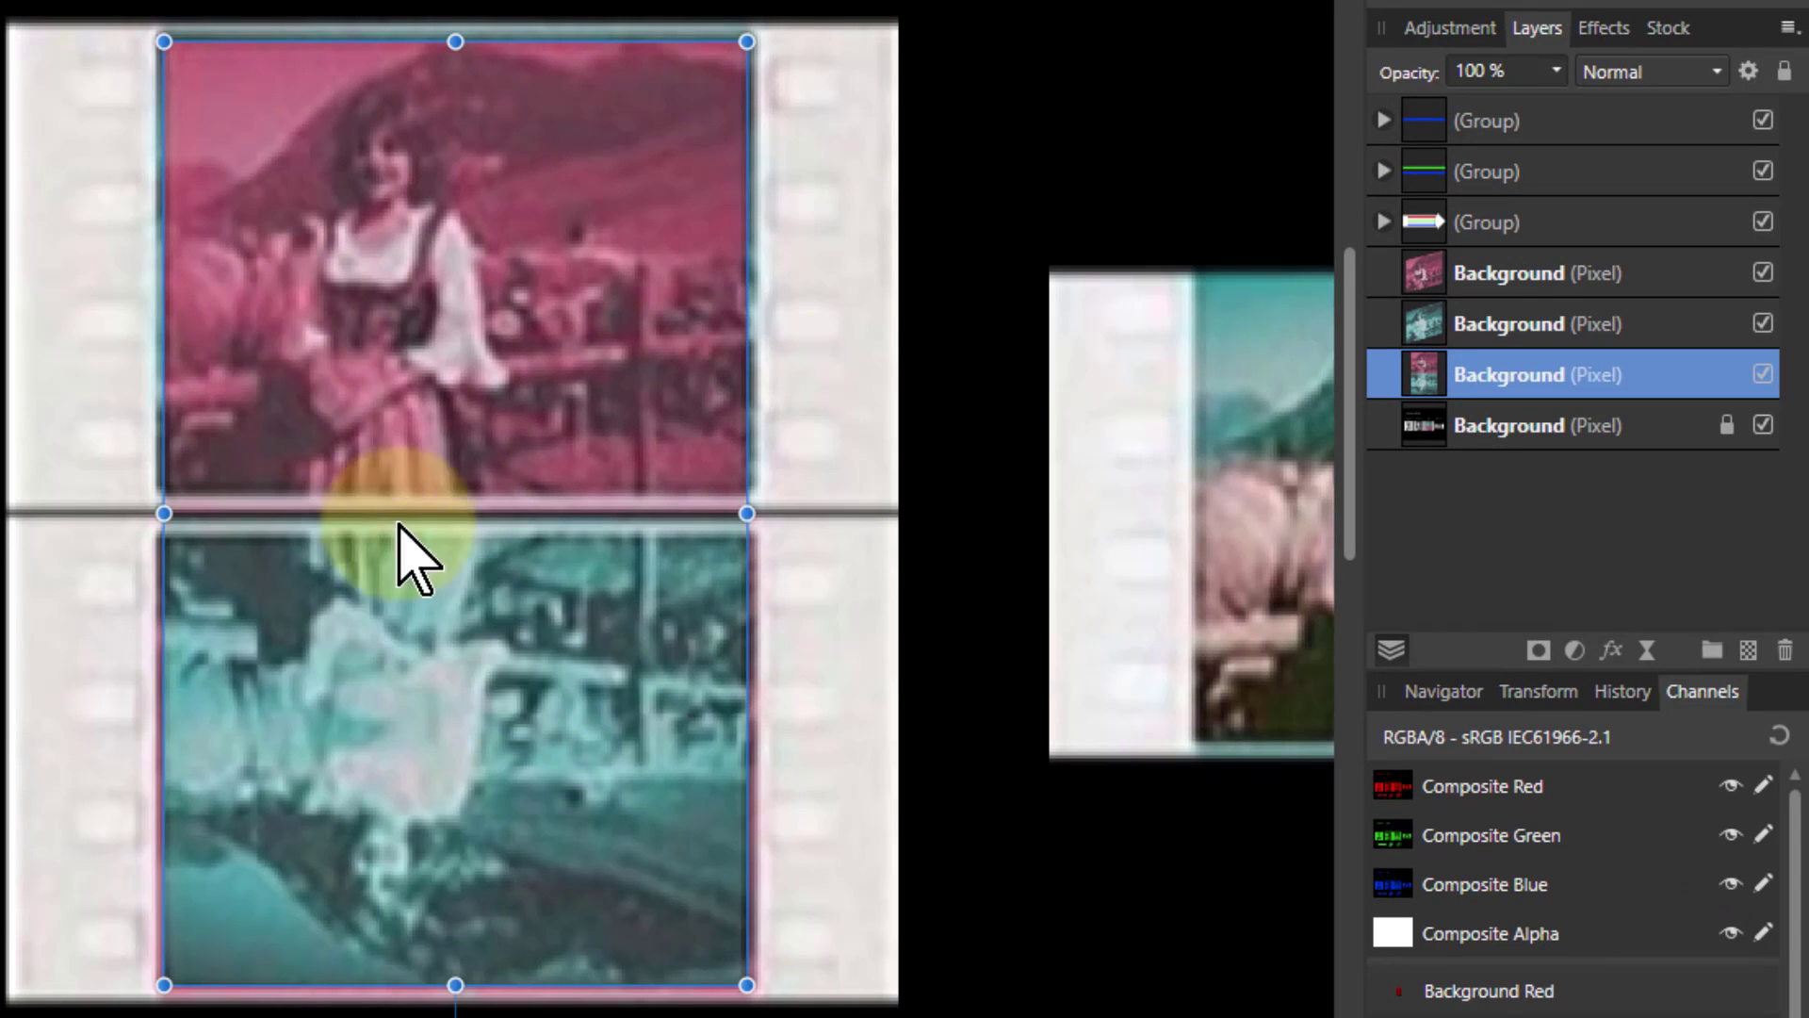
pyautogui.moveTo(426, 394); pyautogui.dragTo(821, 386)
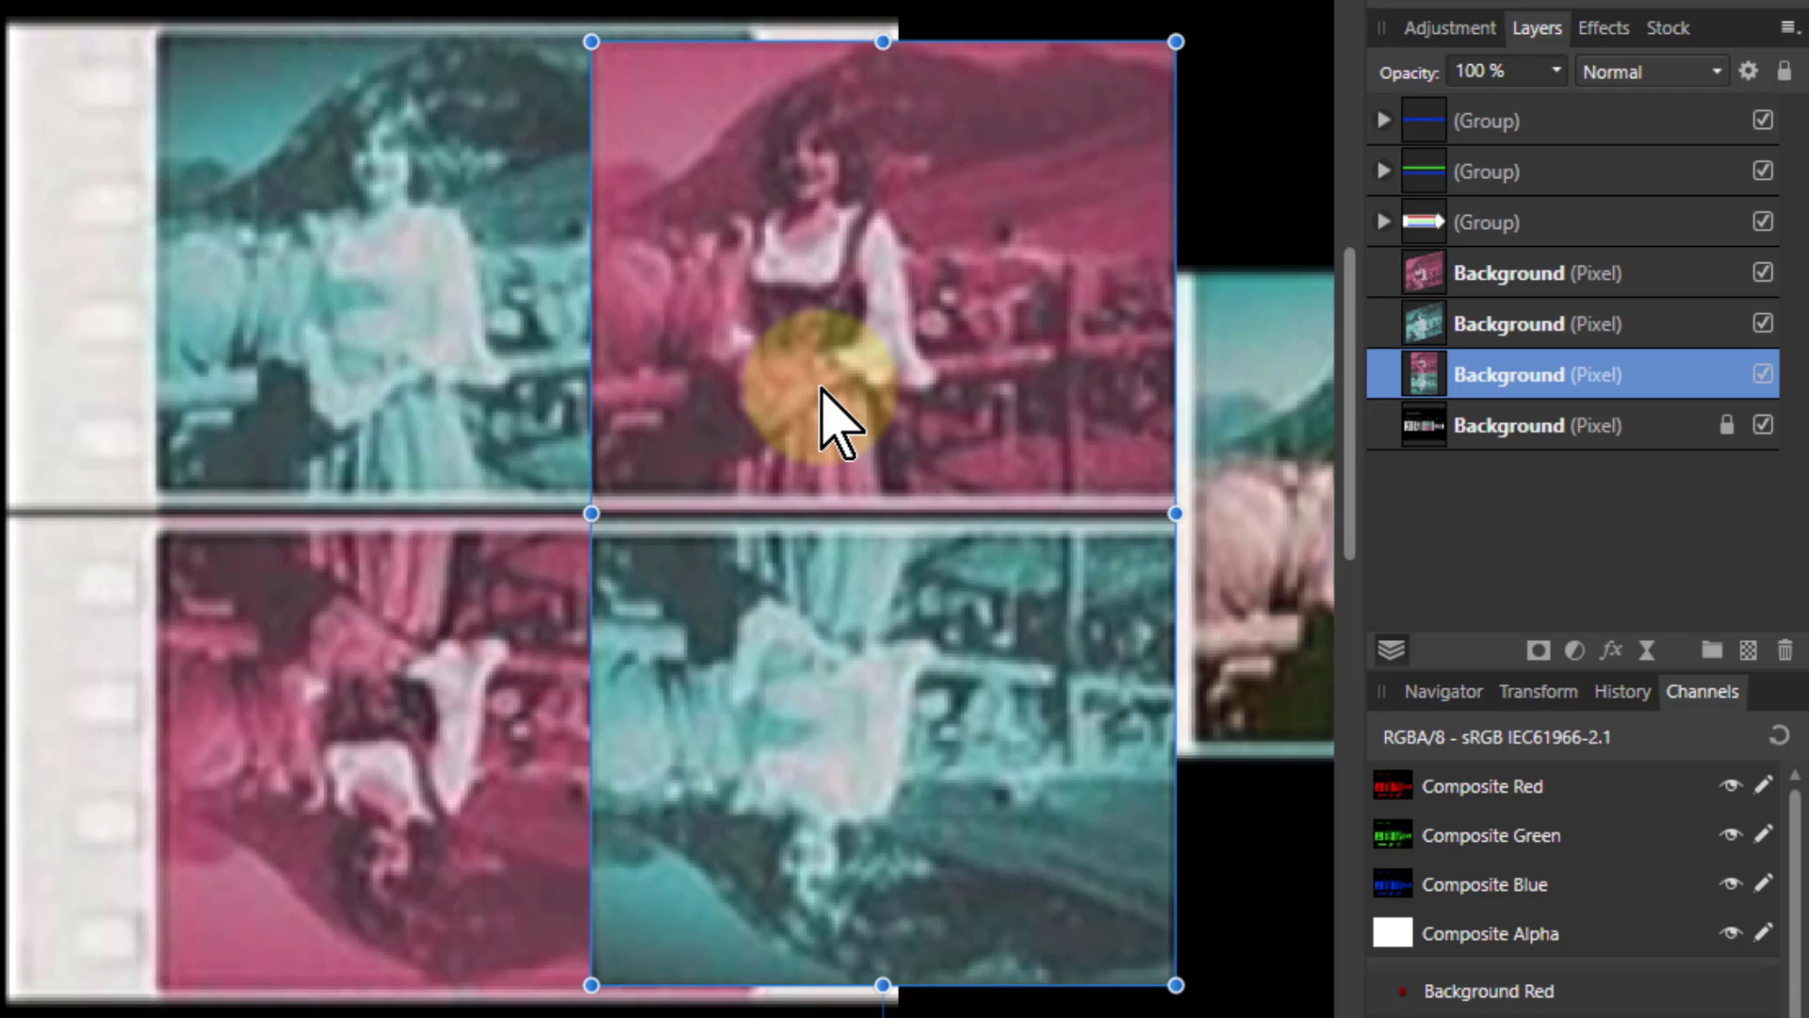
pyautogui.hotkey('ctrl', 'z')
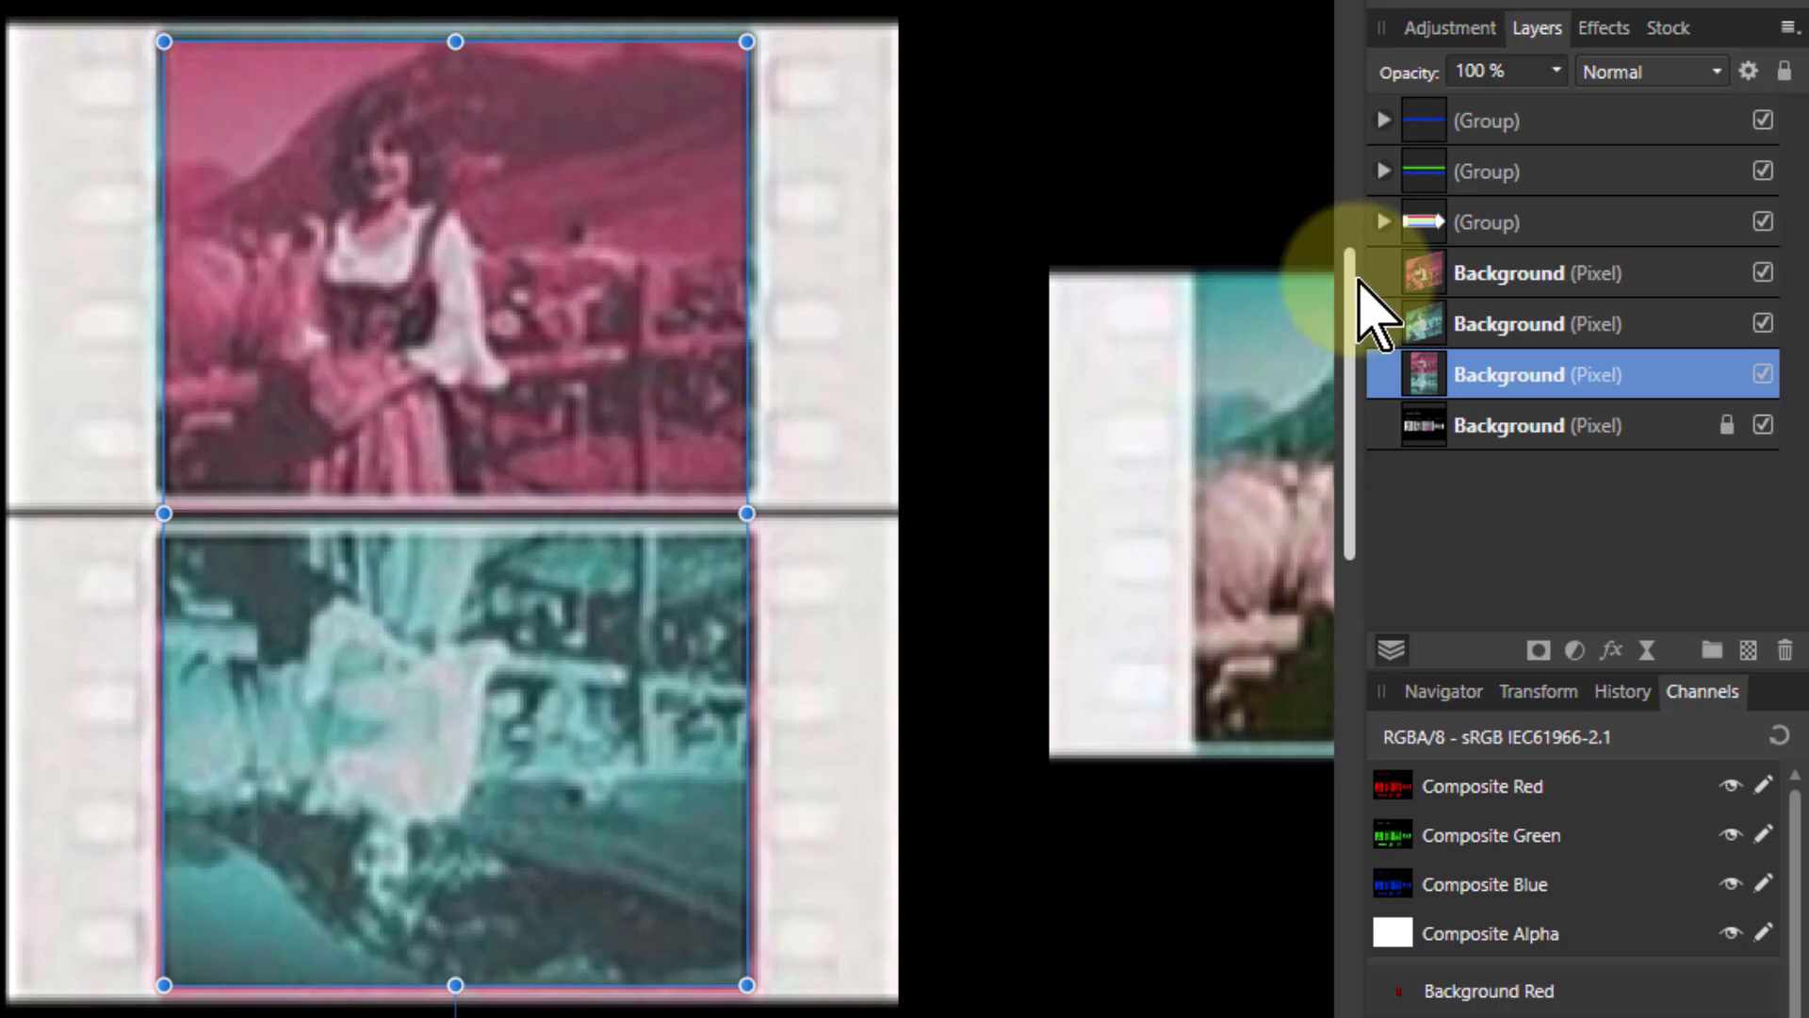
# Set the flipped copy's blend mode to Darken and hide the side panels.
pyautogui.click(1644, 72)
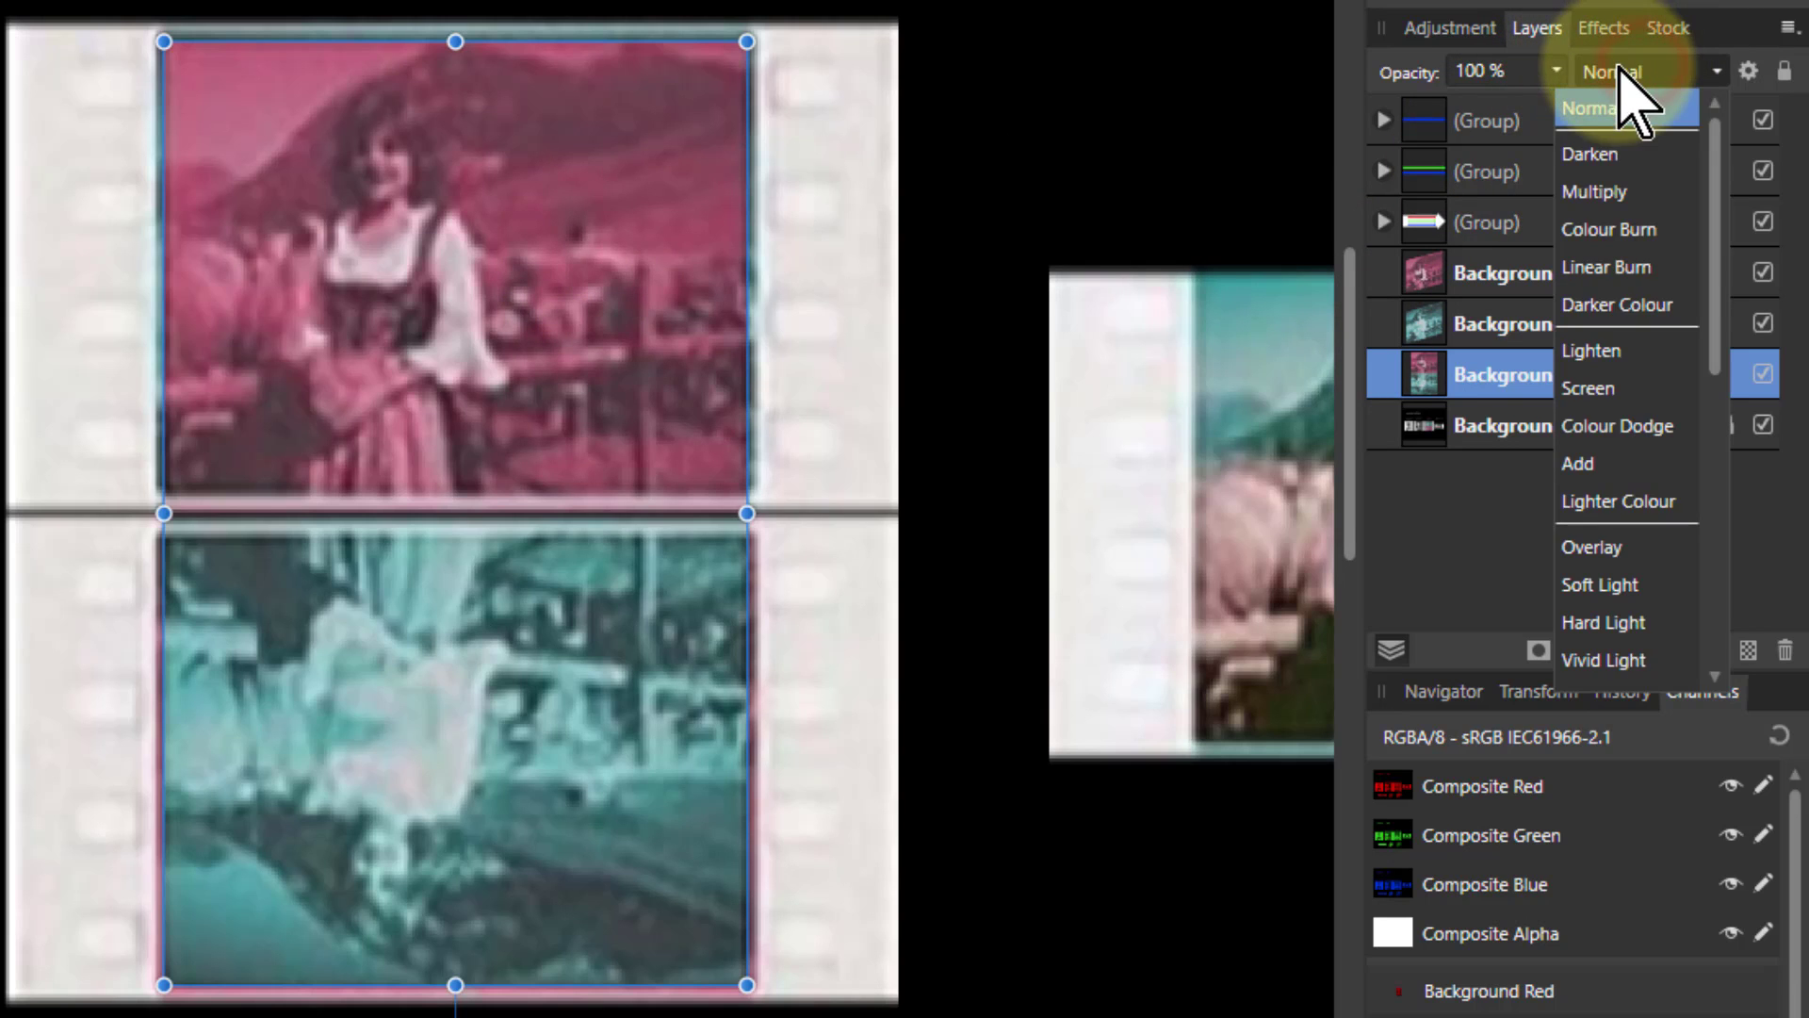
pyautogui.click(1601, 156)
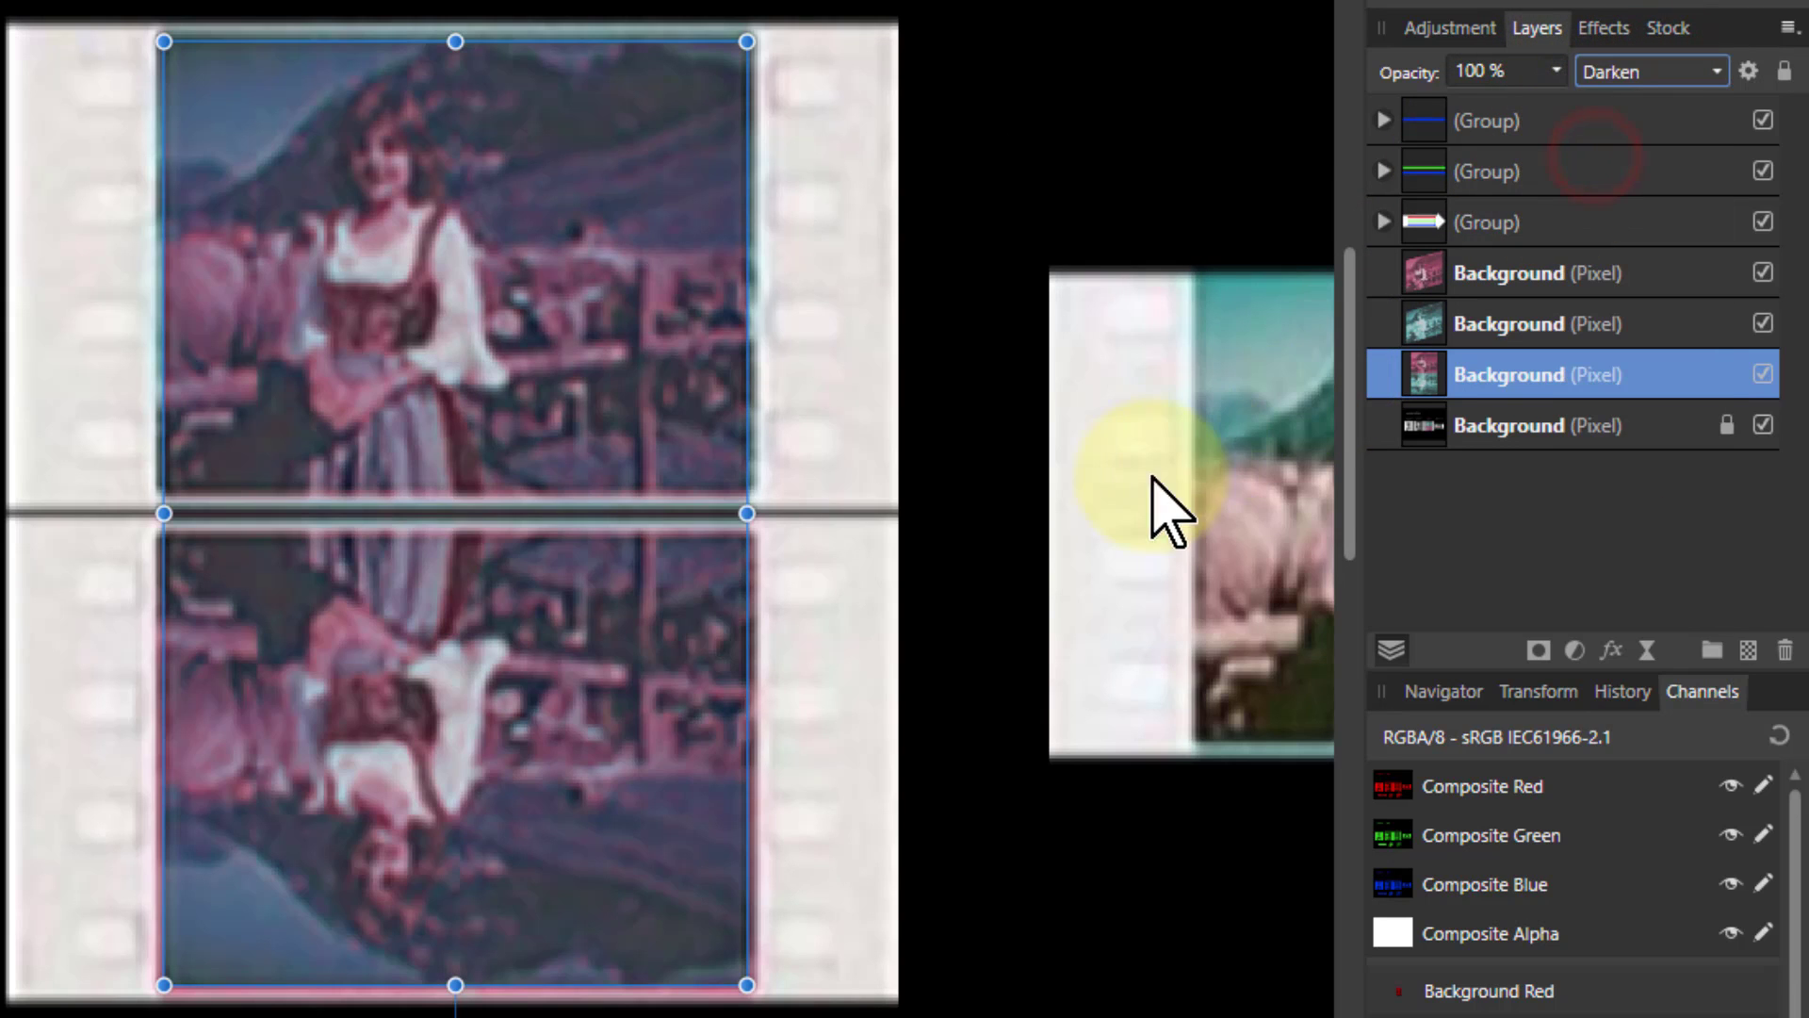
pyautogui.press('Tab')
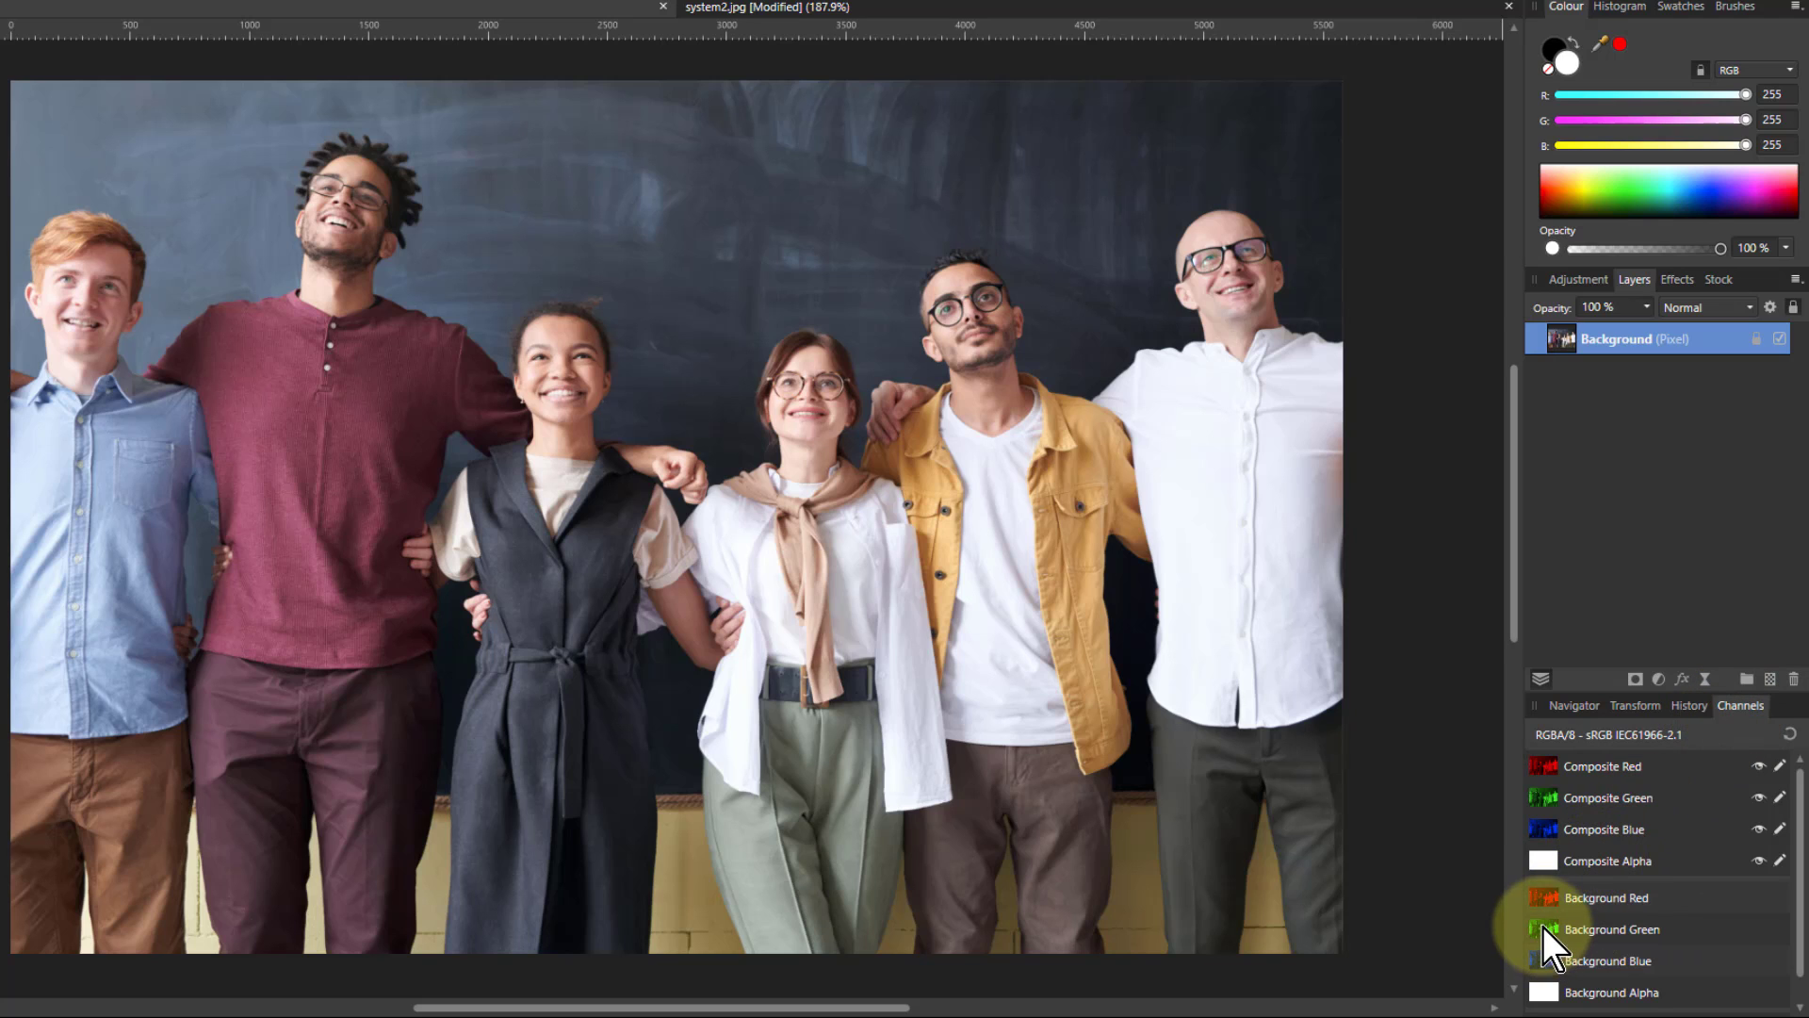
# Create a greyscale layer from the Background Red channel.
pyautogui.rightClick(1535, 897)
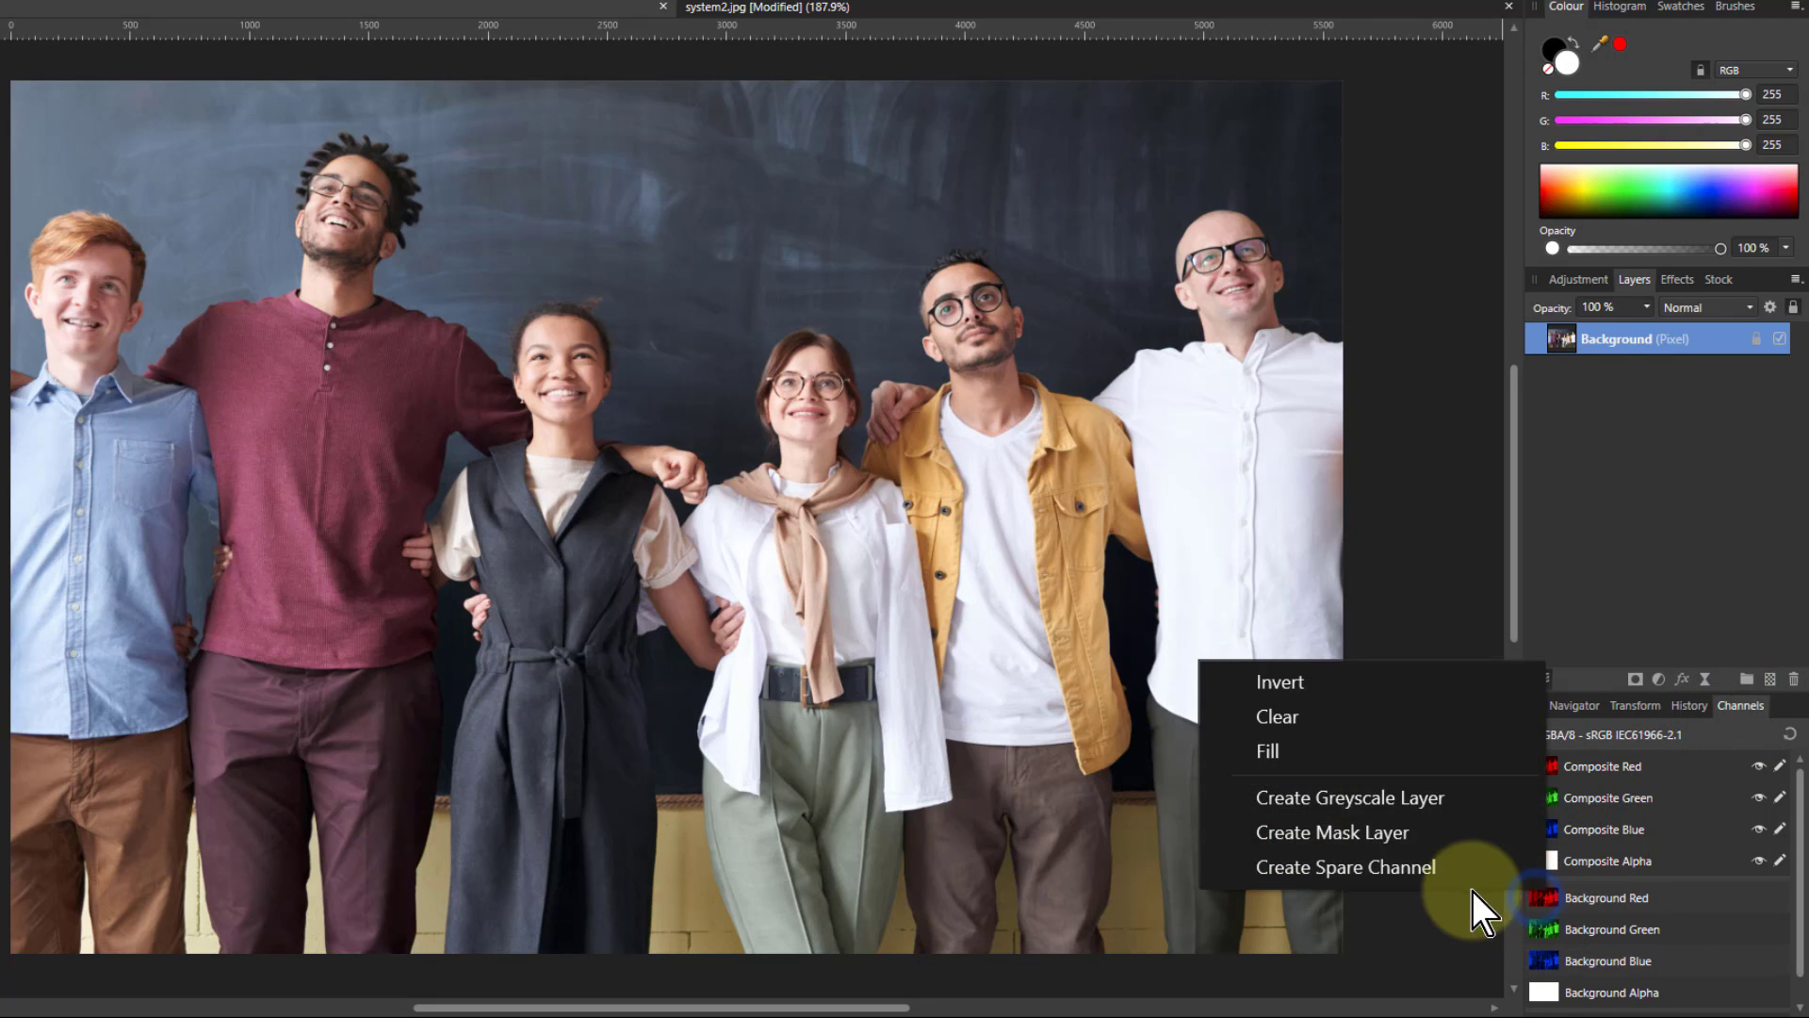
pyautogui.click(1389, 803)
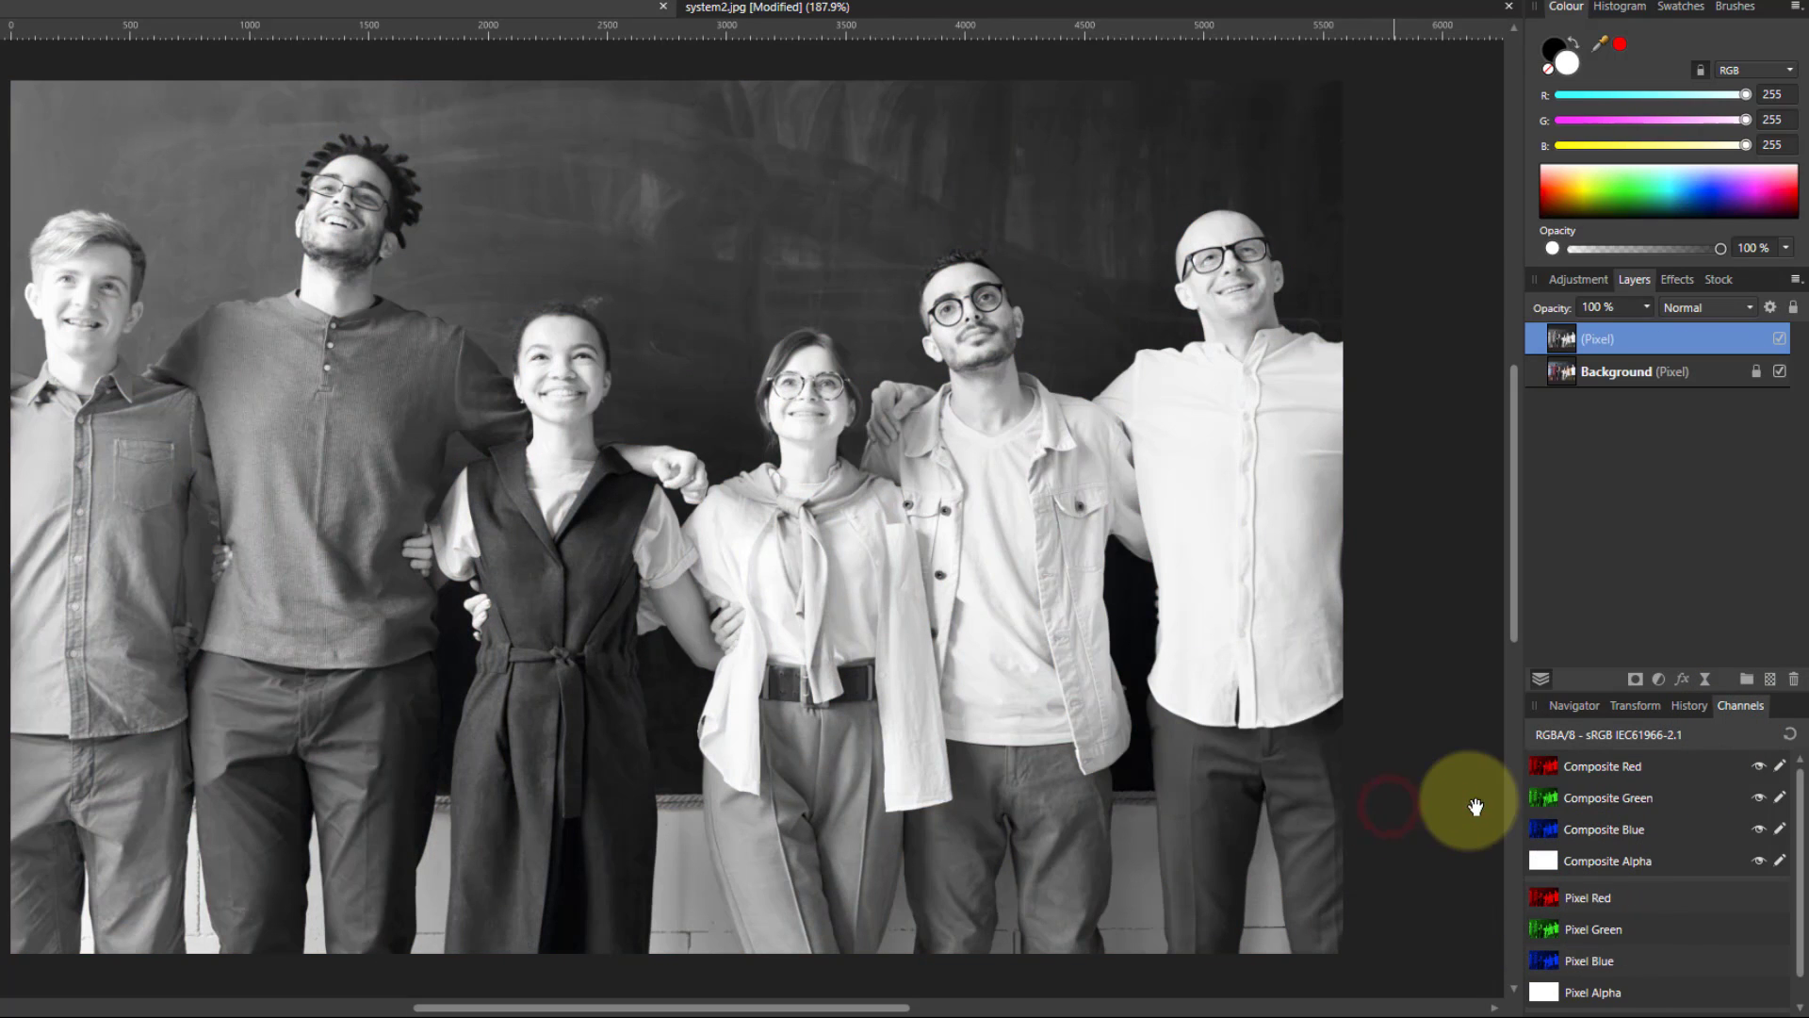
# Hide the red greyscale layer and create another greyscale layer from Background Green.
pyautogui.click(1779, 338)
pyautogui.click(1568, 377)
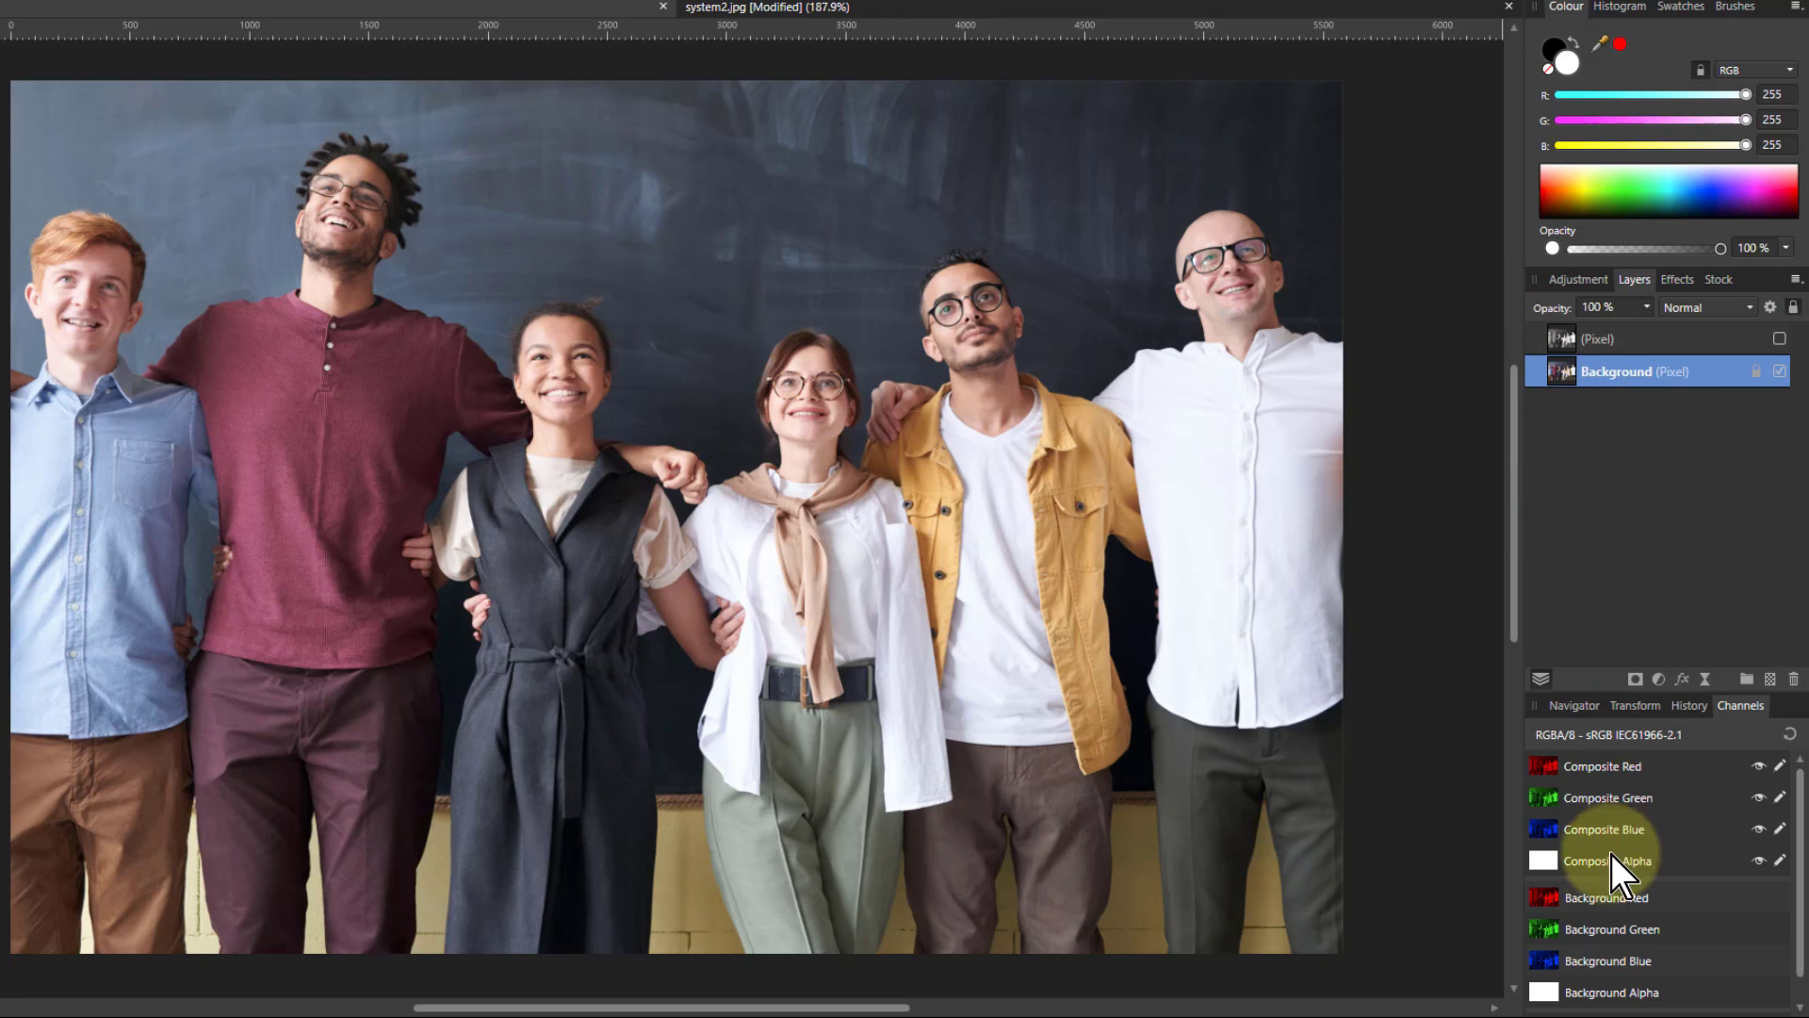
pyautogui.click(1547, 931)
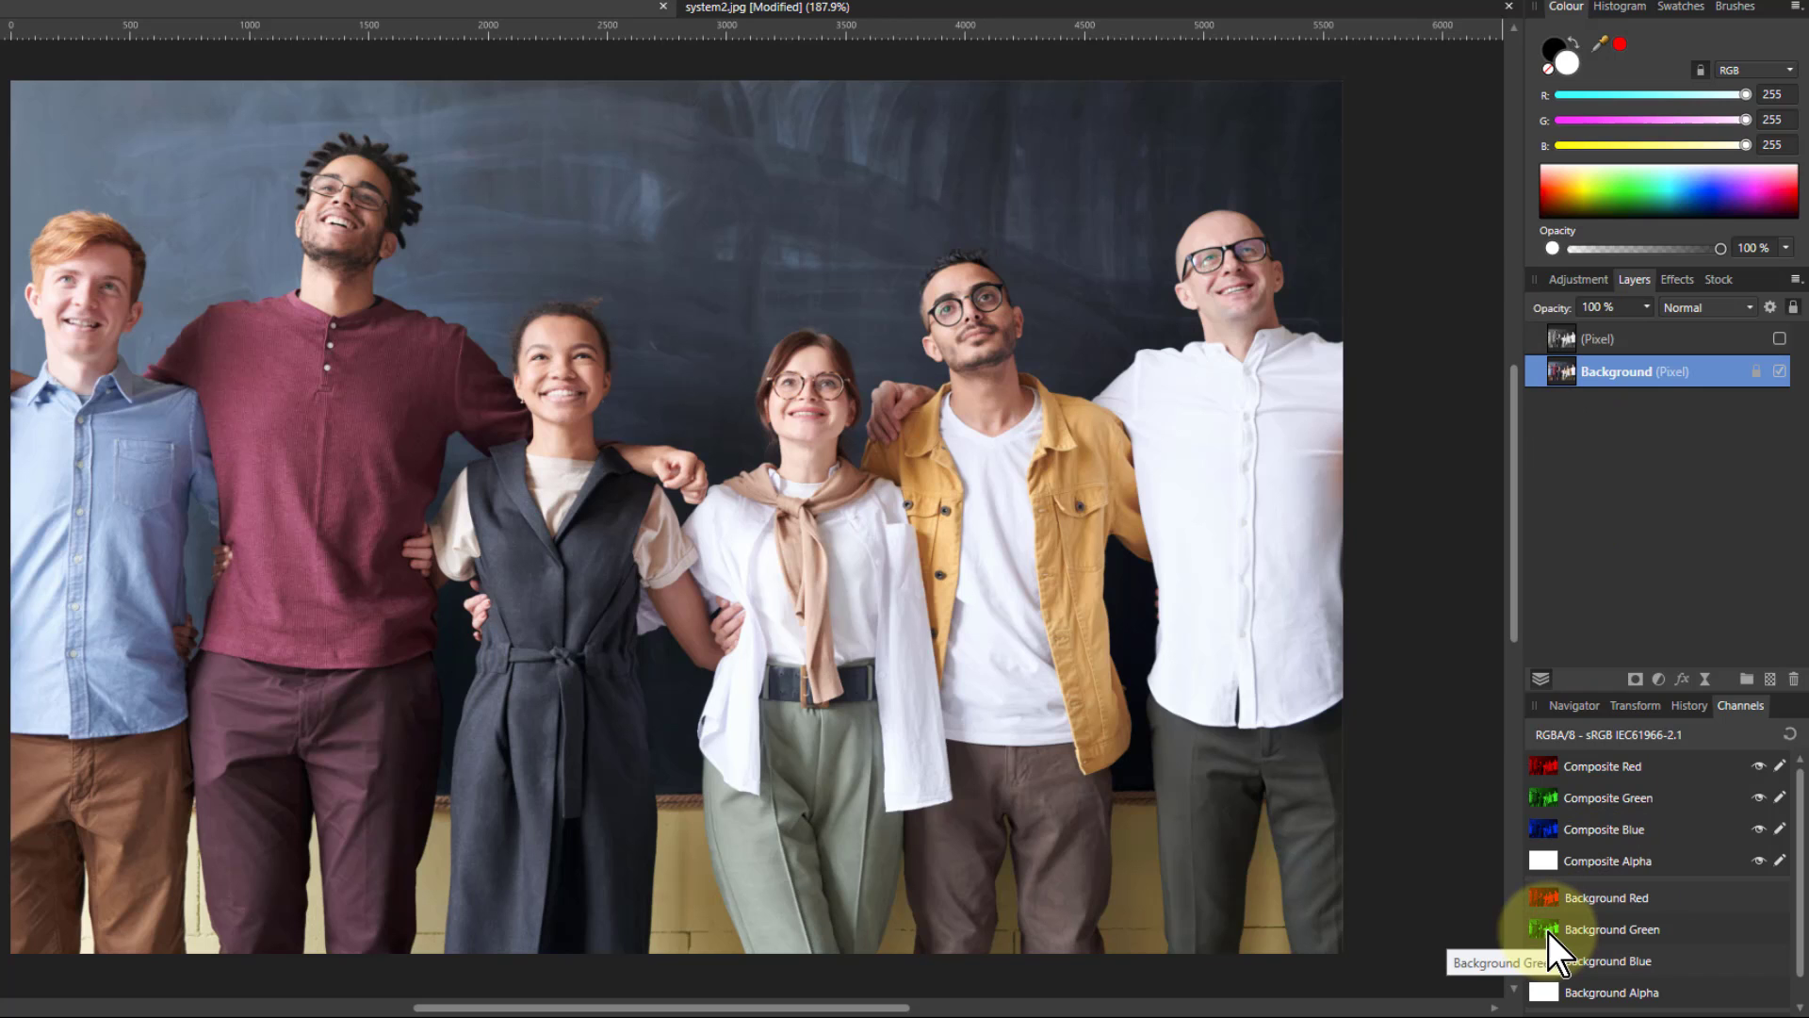
pyautogui.rightClick(1545, 931)
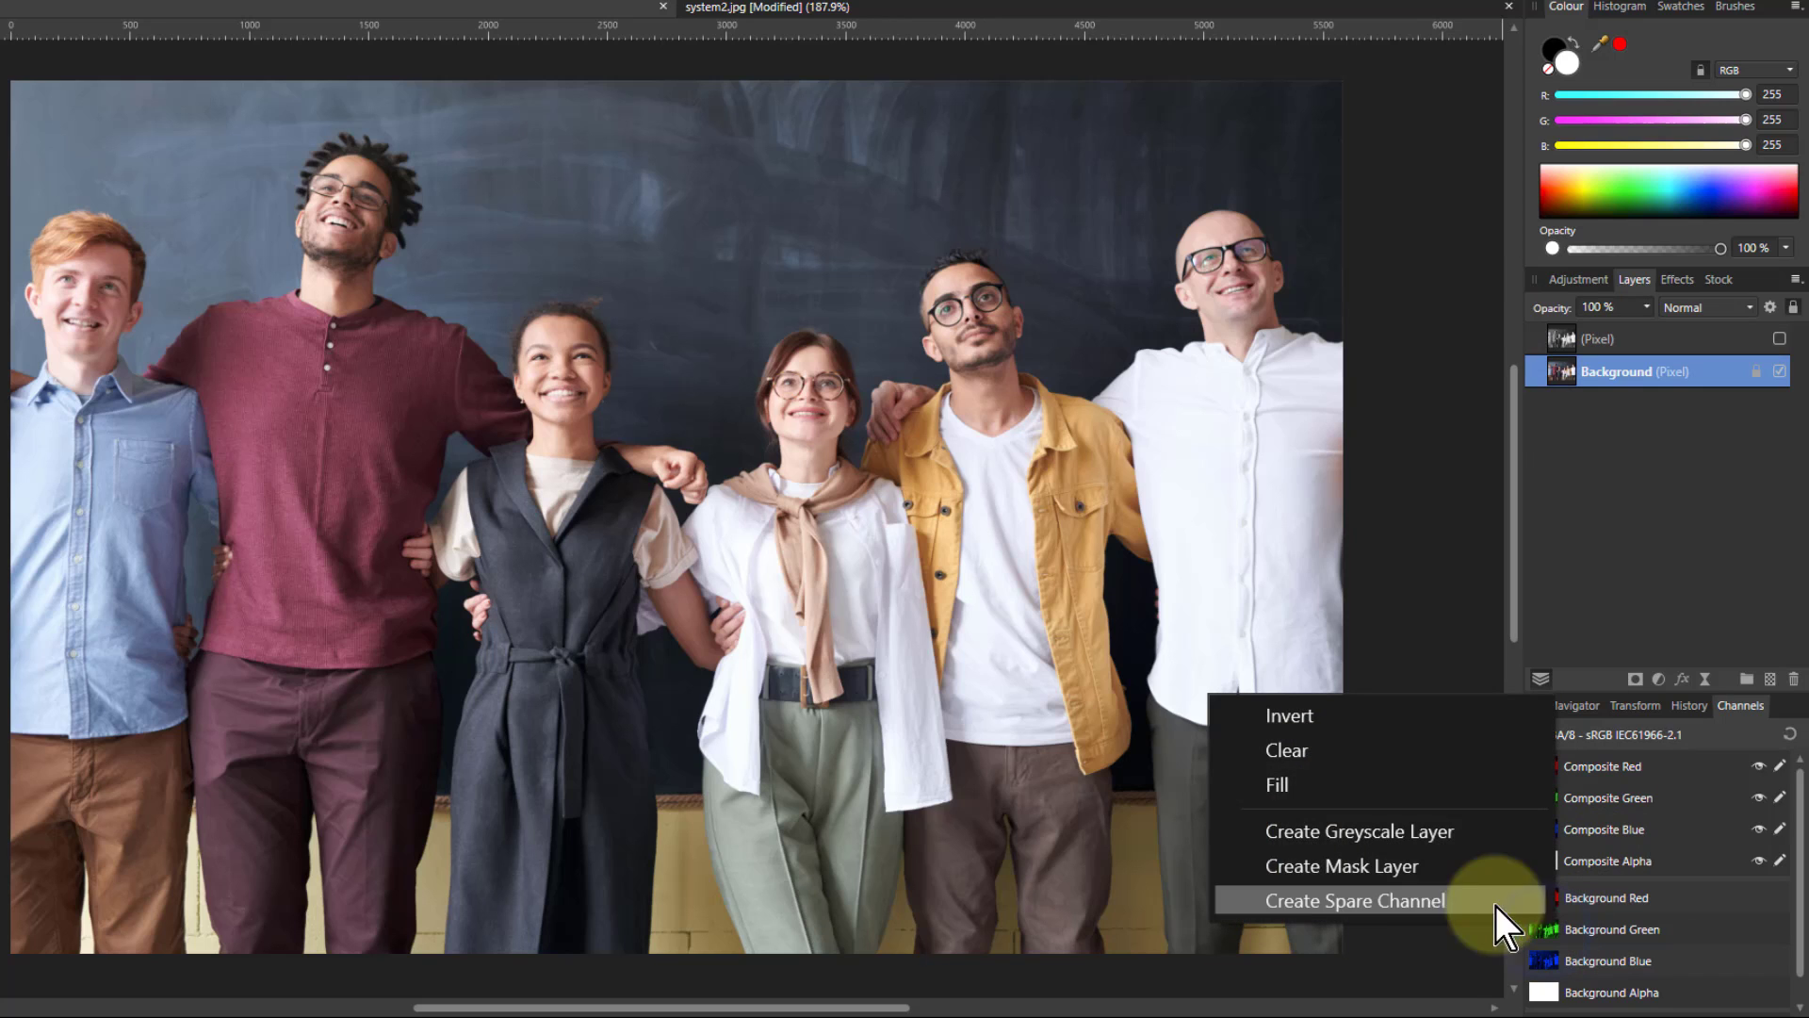
pyautogui.click(1441, 834)
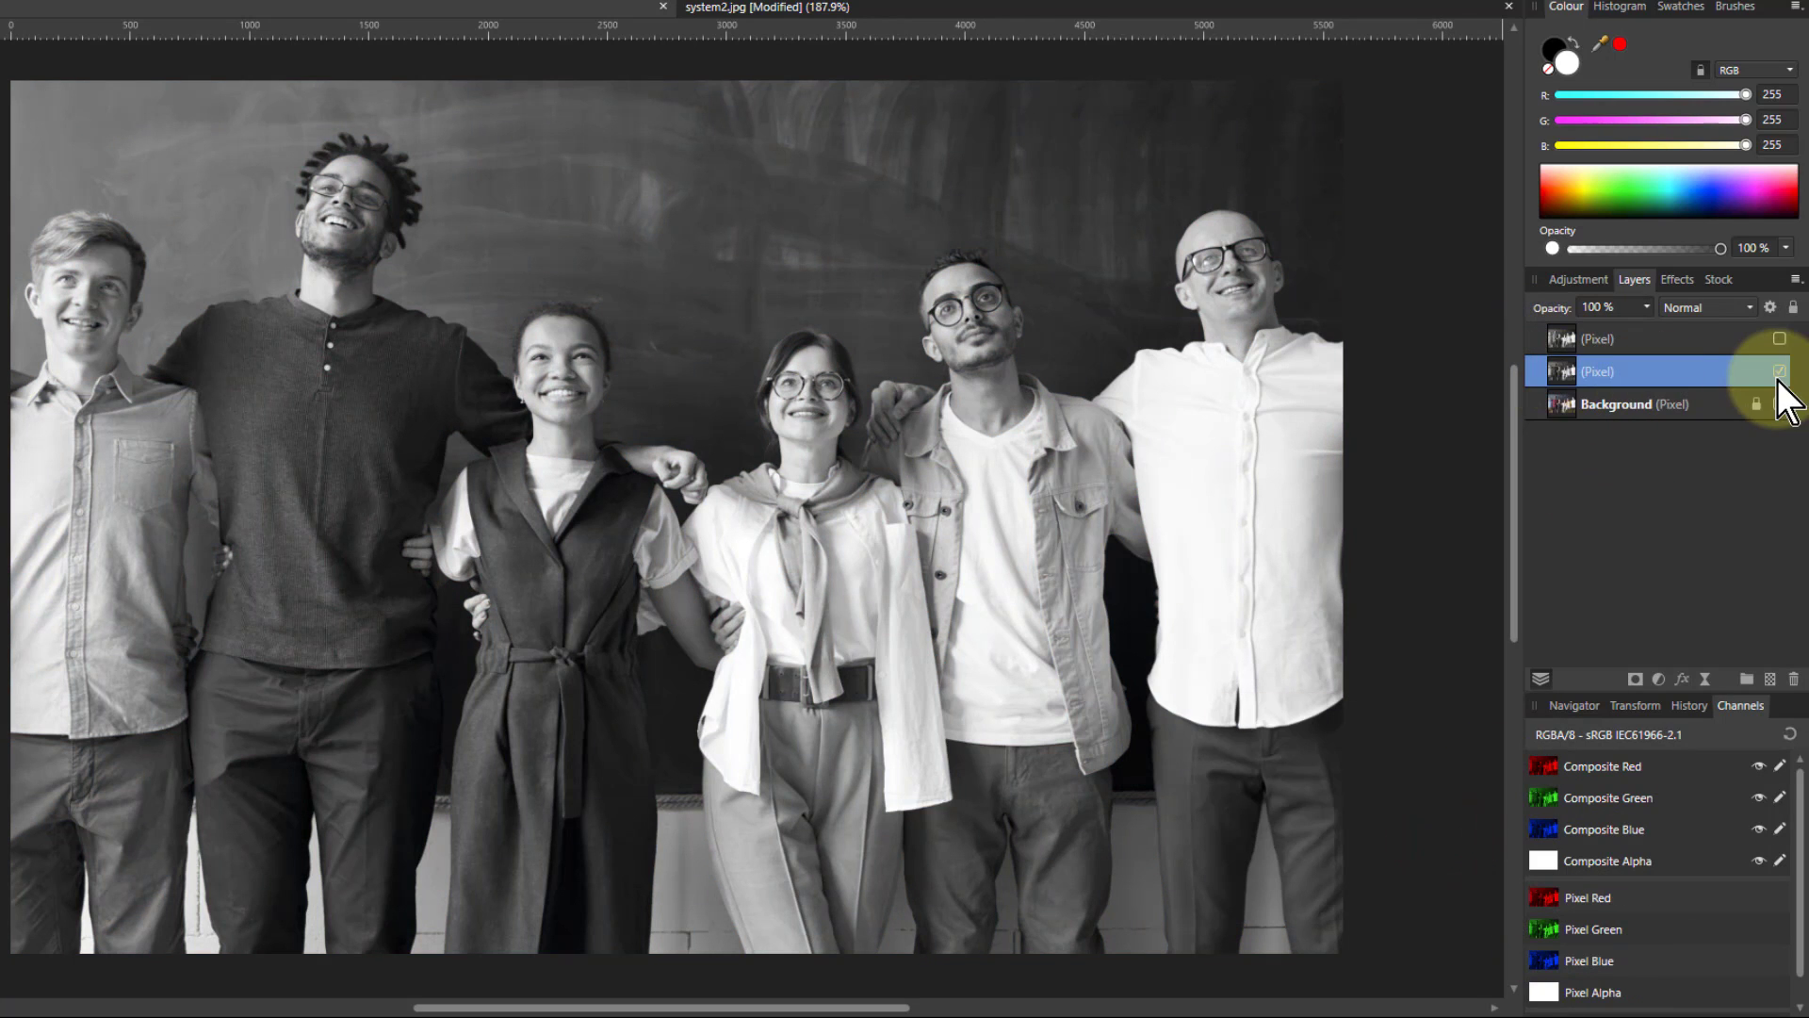
# Rename the two greyscale layers R and G, then show and select R.
pyautogui.click(1614, 343)
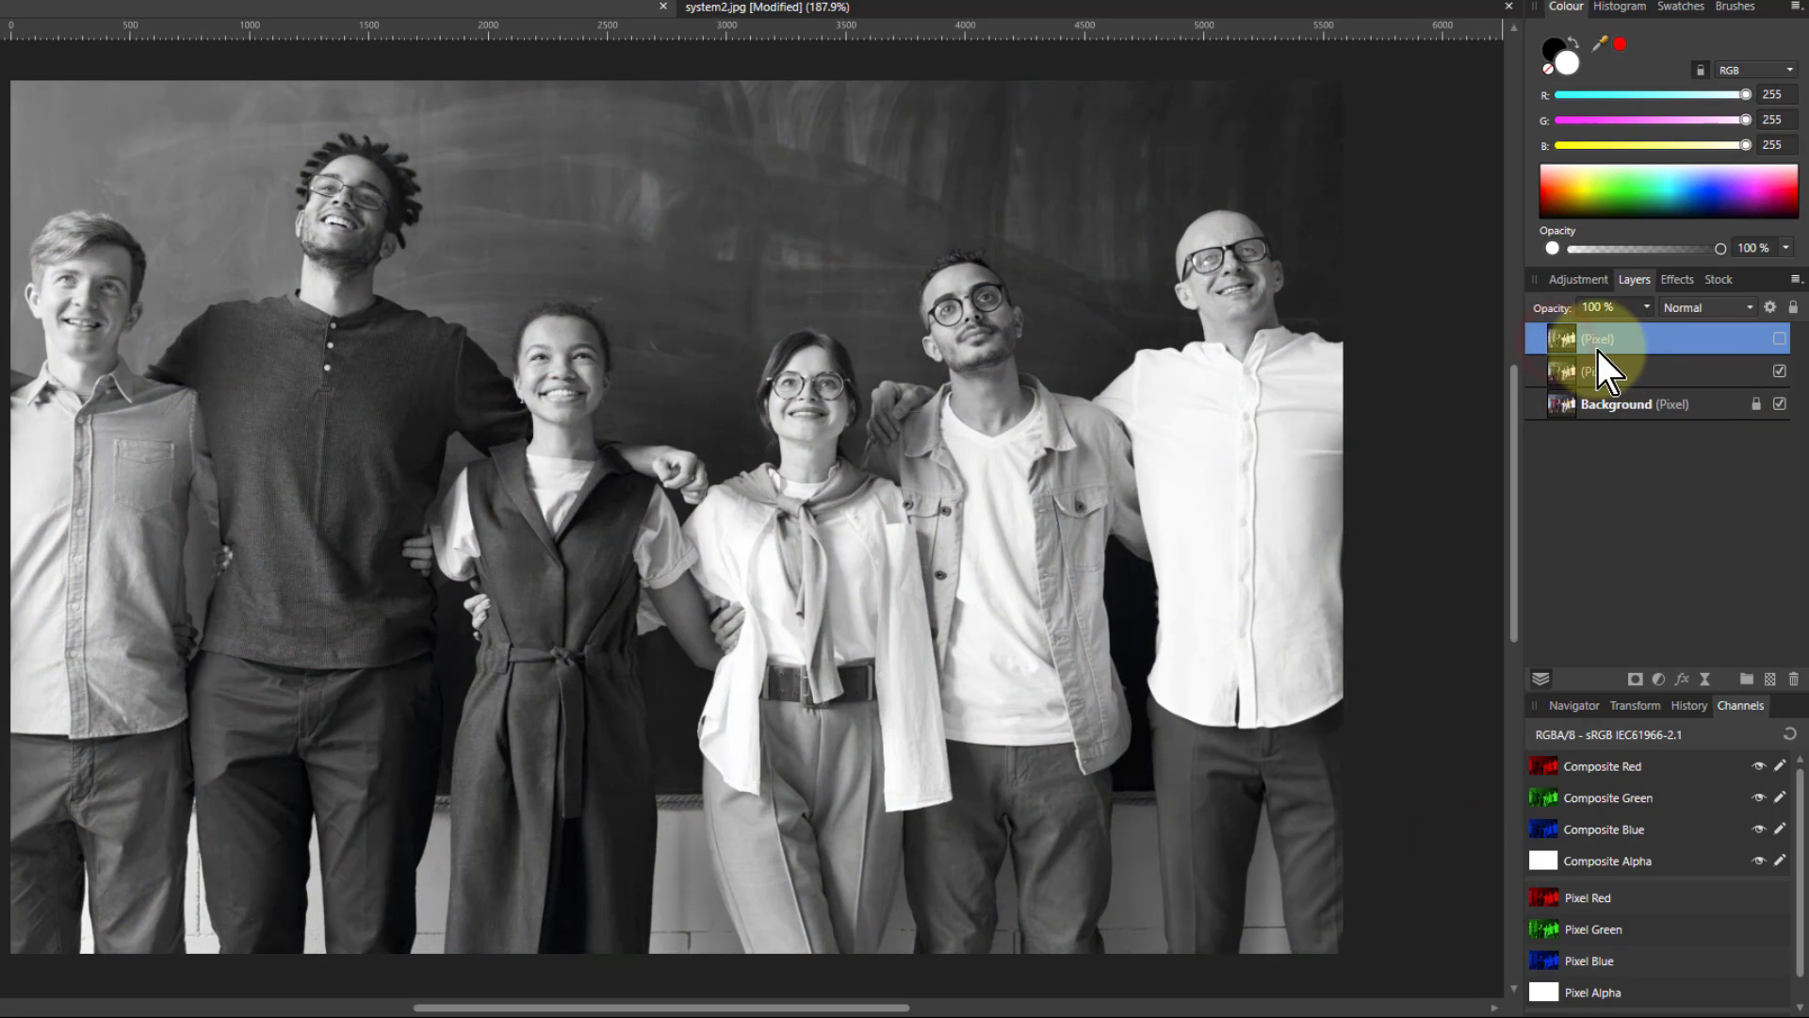
pyautogui.doubleClick(1603, 344)
pyautogui.write('R')
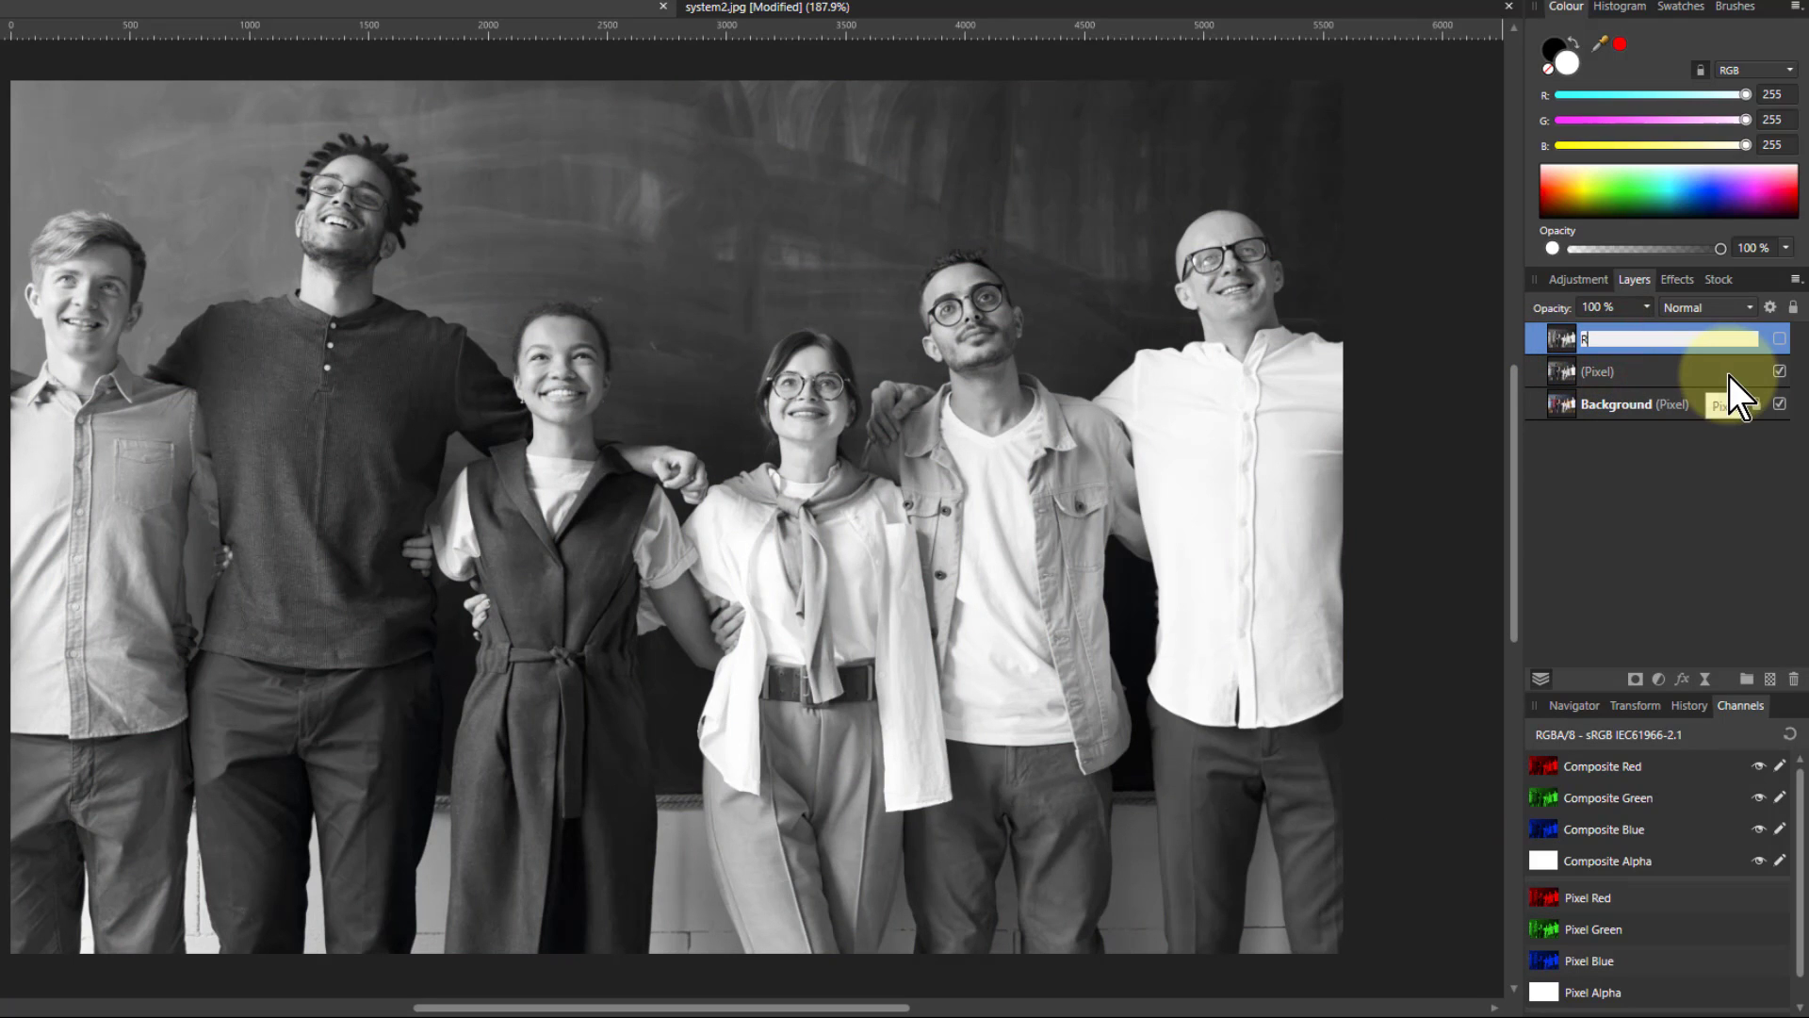
pyautogui.click(1592, 370)
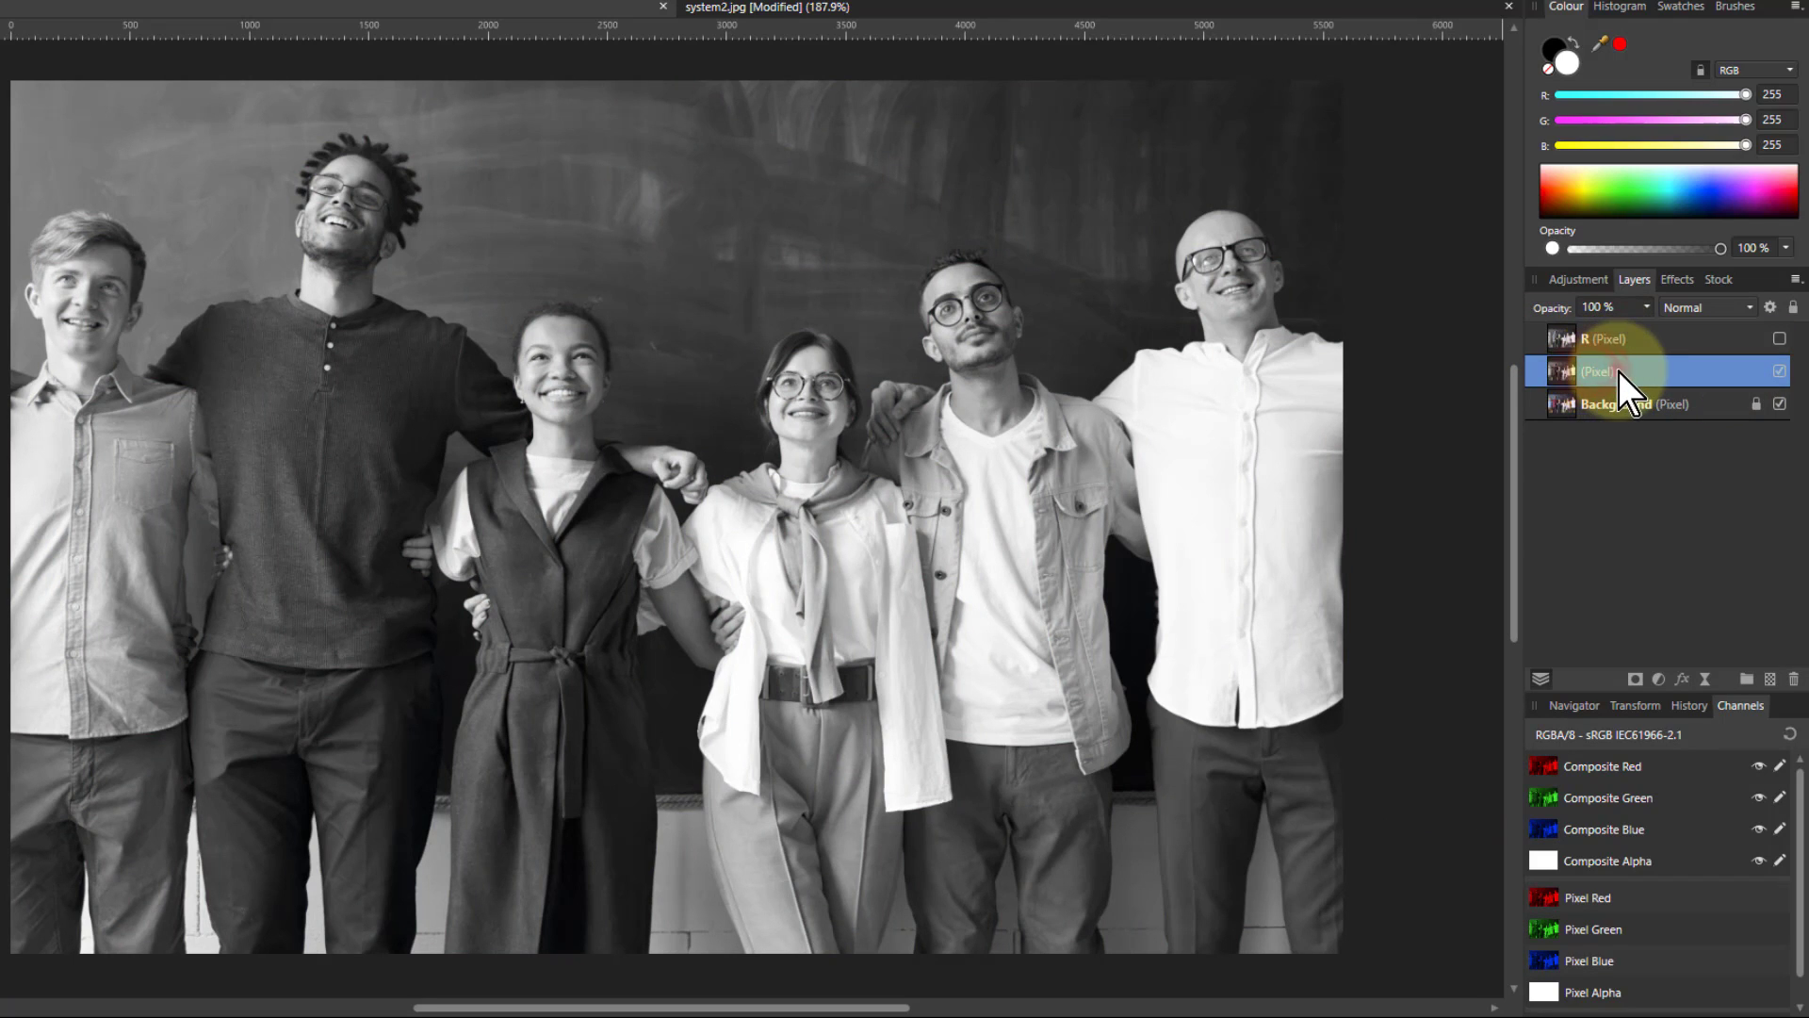
pyautogui.doubleClick(1619, 371)
pyautogui.write('G')
pyautogui.press('Return')
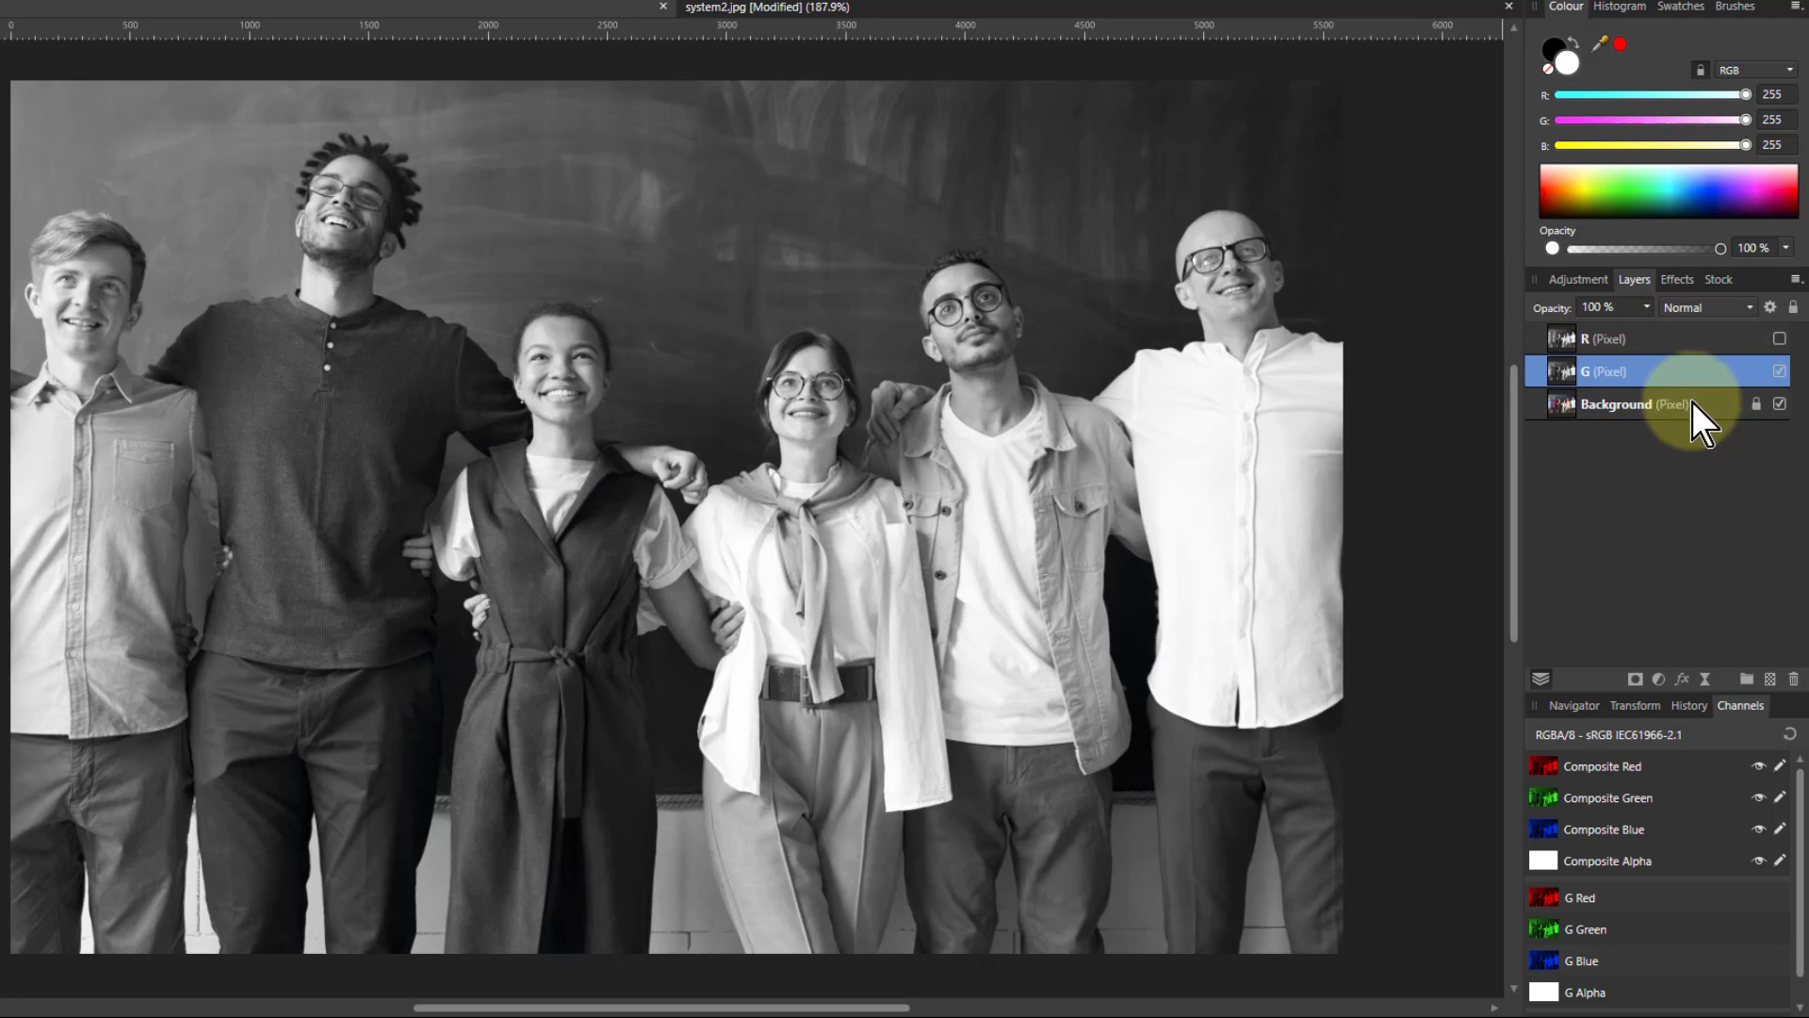
pyautogui.click(1779, 338)
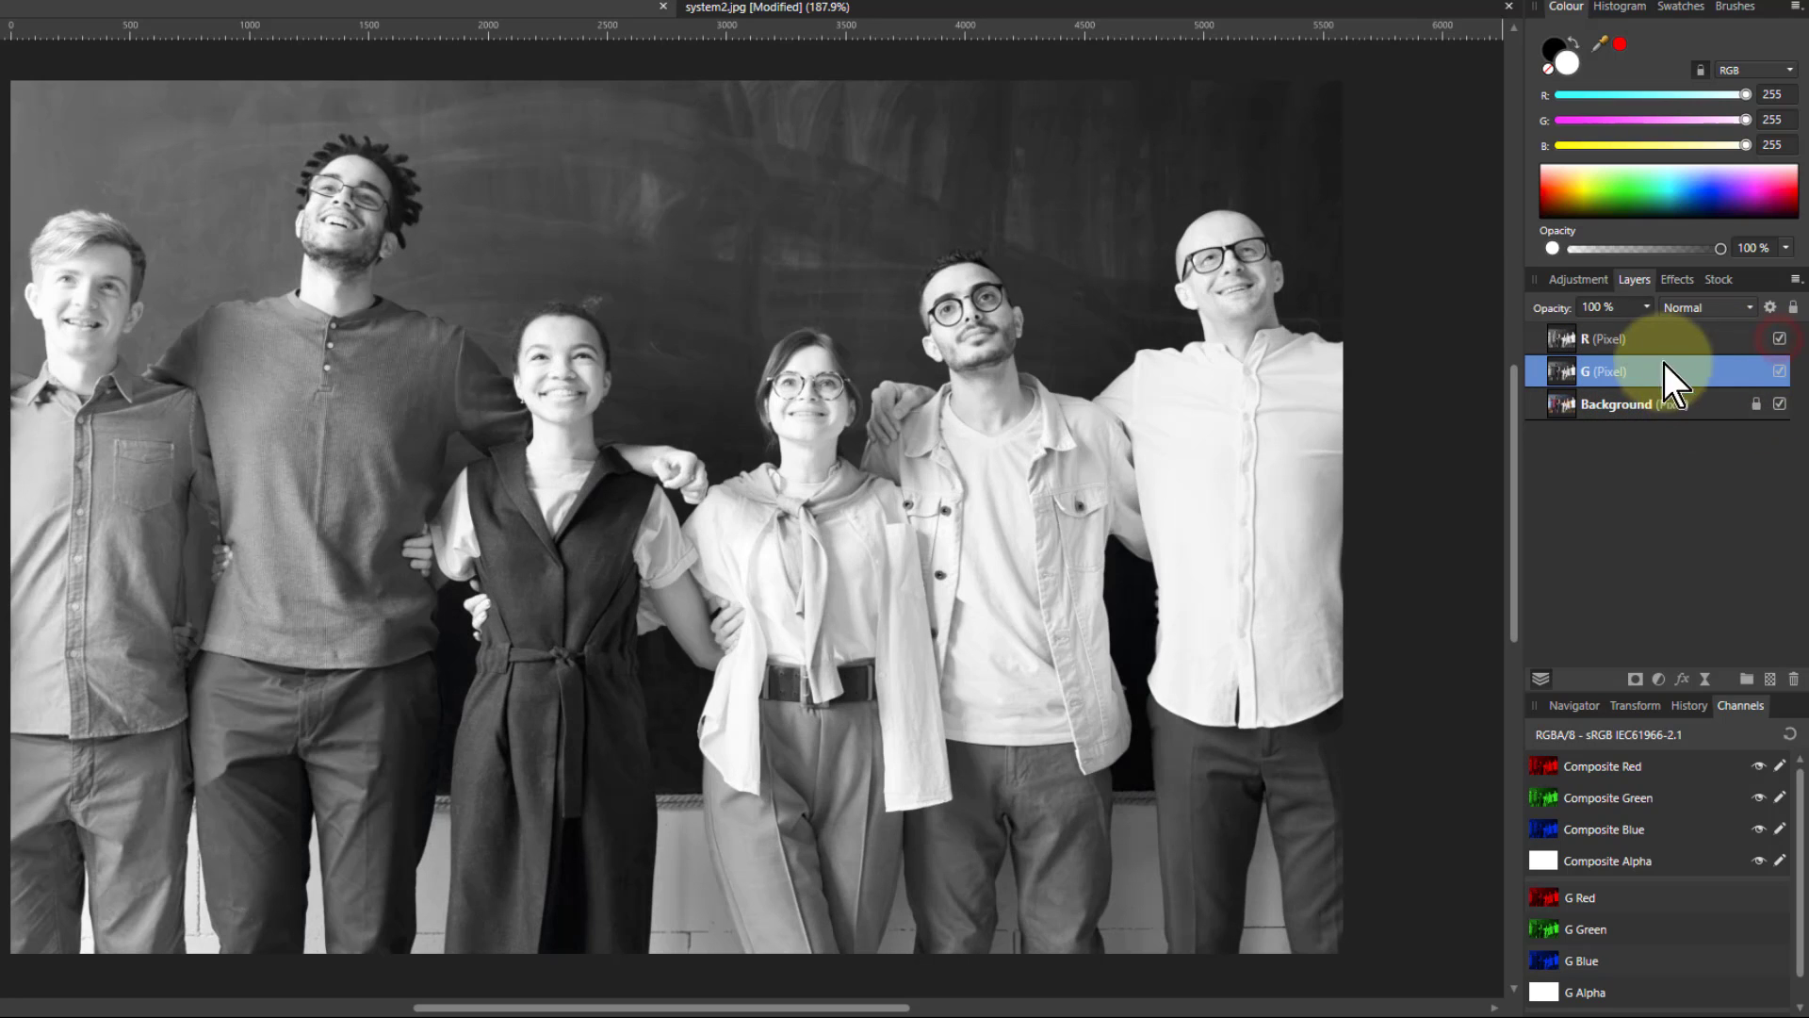
pyautogui.click(1576, 336)
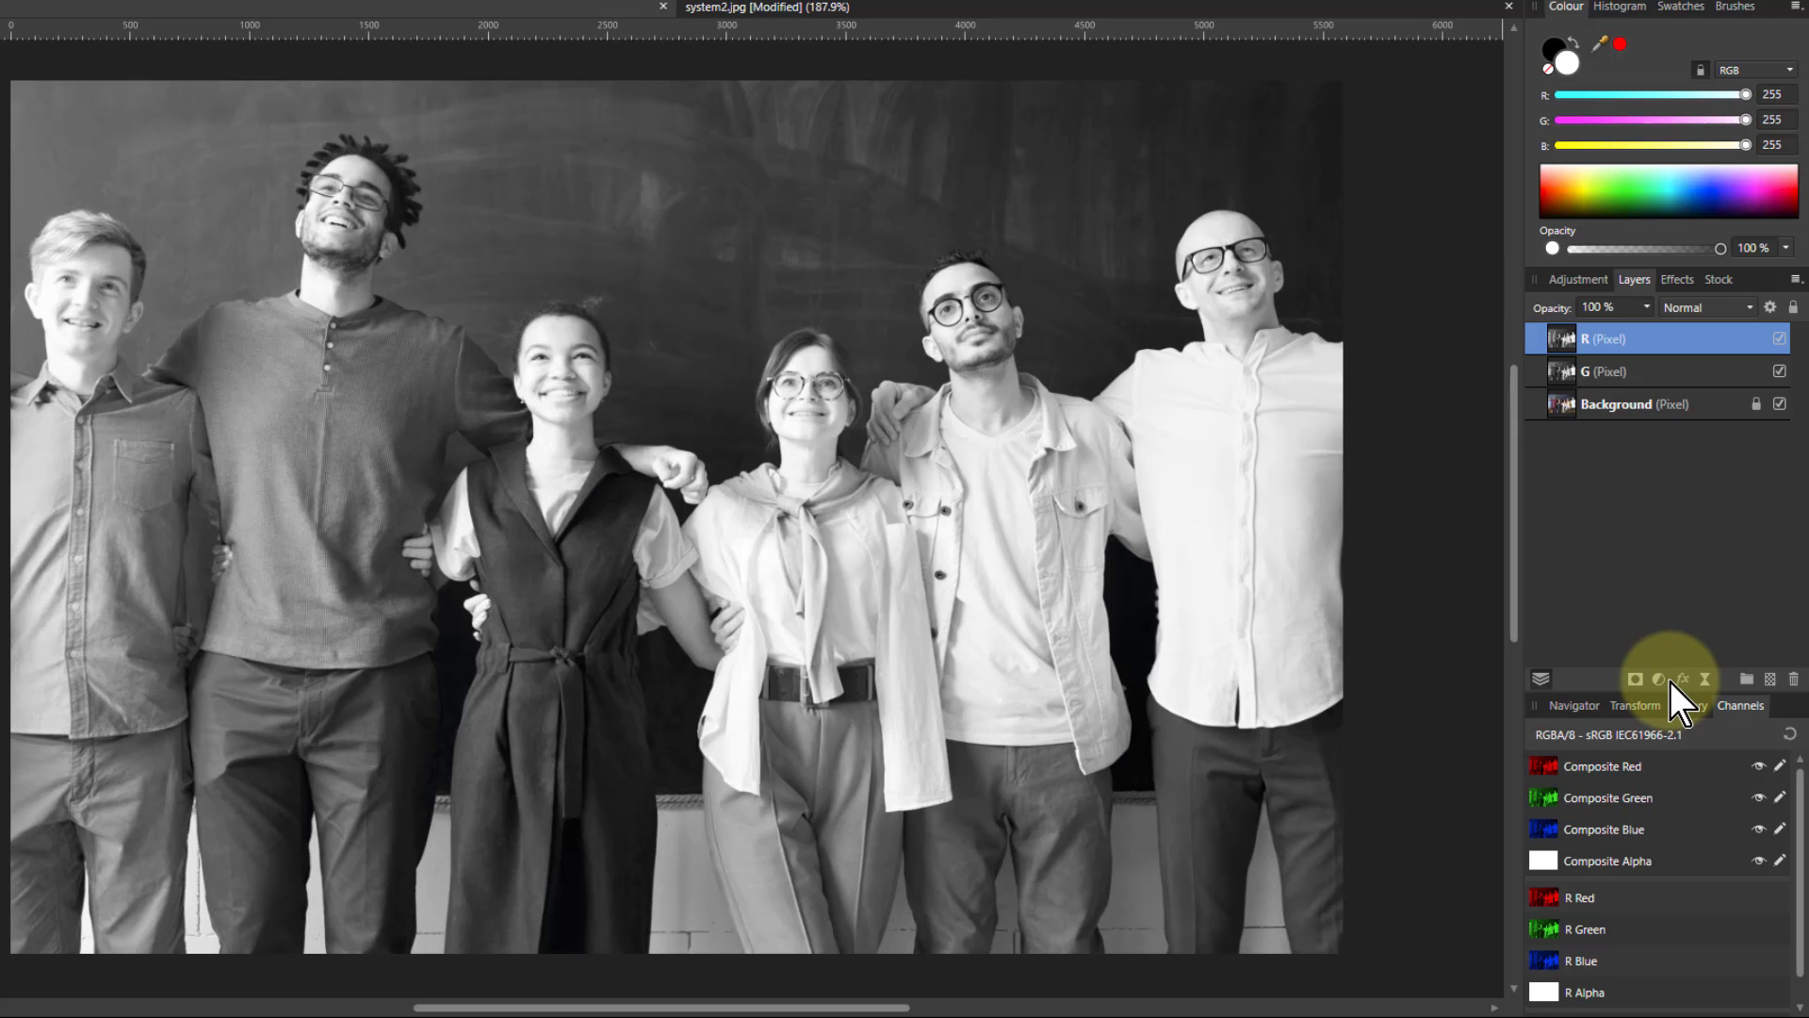
# Add a Channel Mixer adjustment to the R layer, keeping red-to-red at 100%.
pyautogui.click(1659, 680)
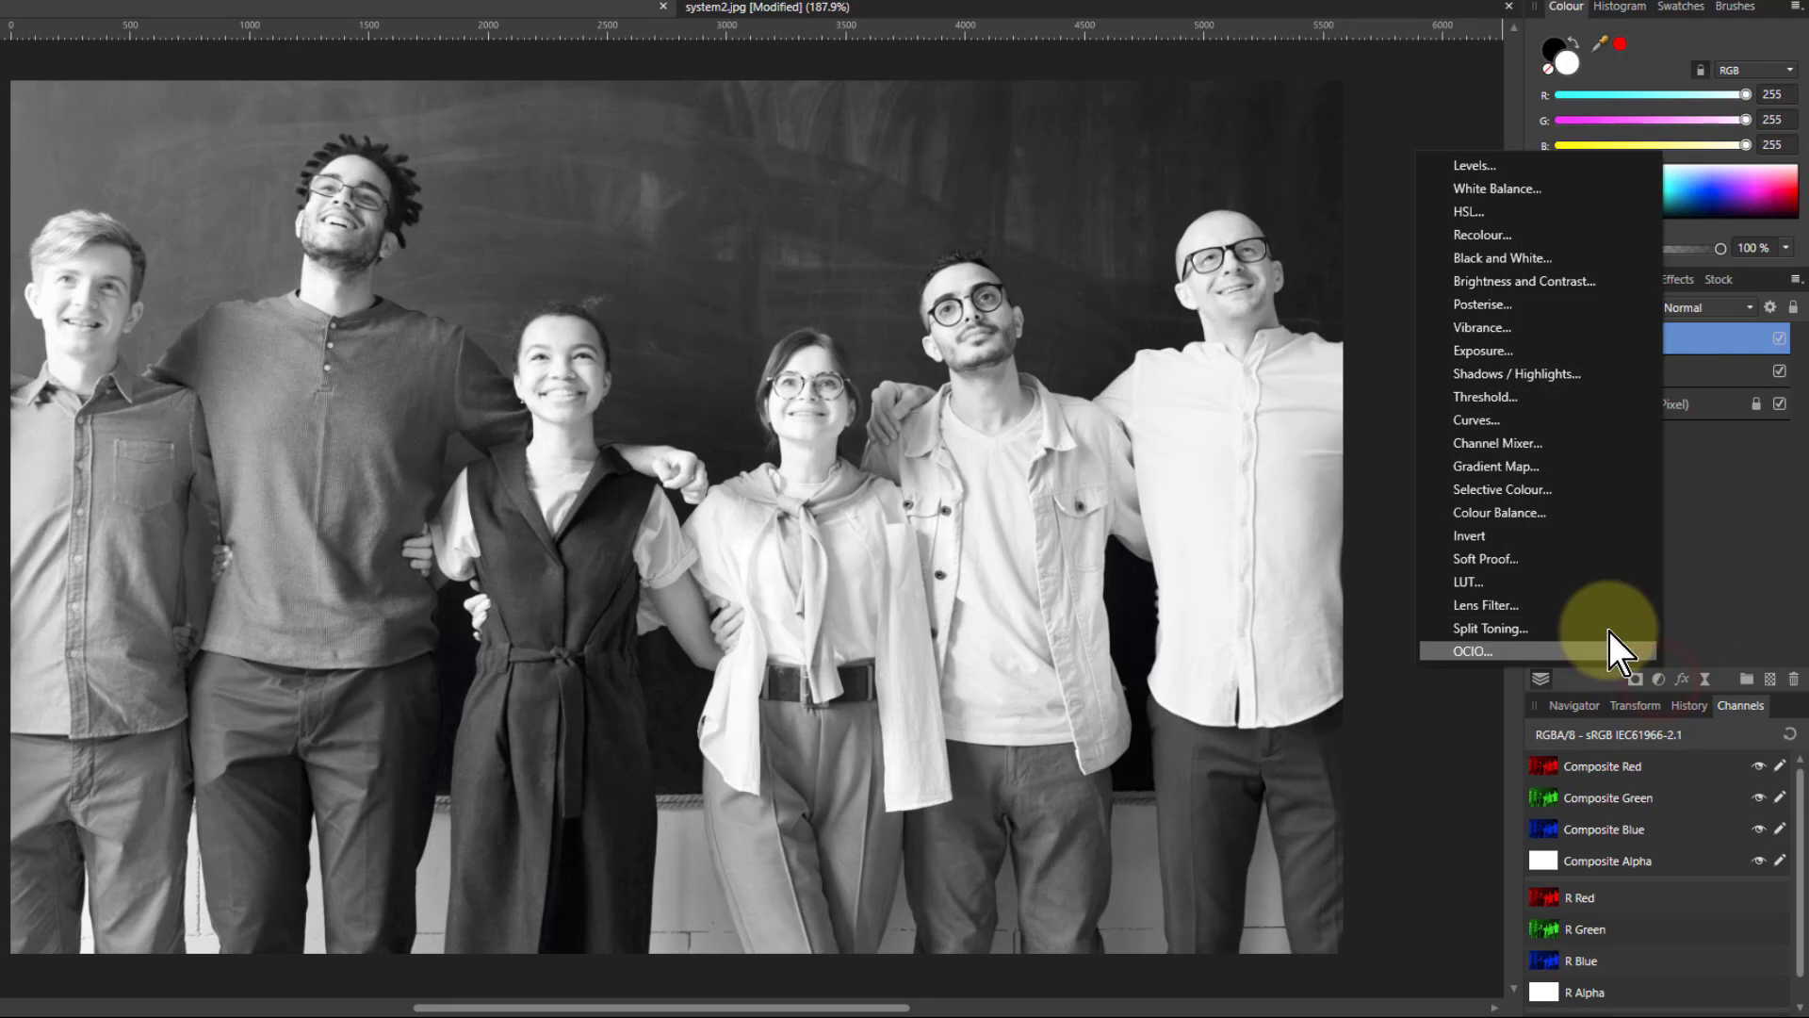
pyautogui.click(1532, 447)
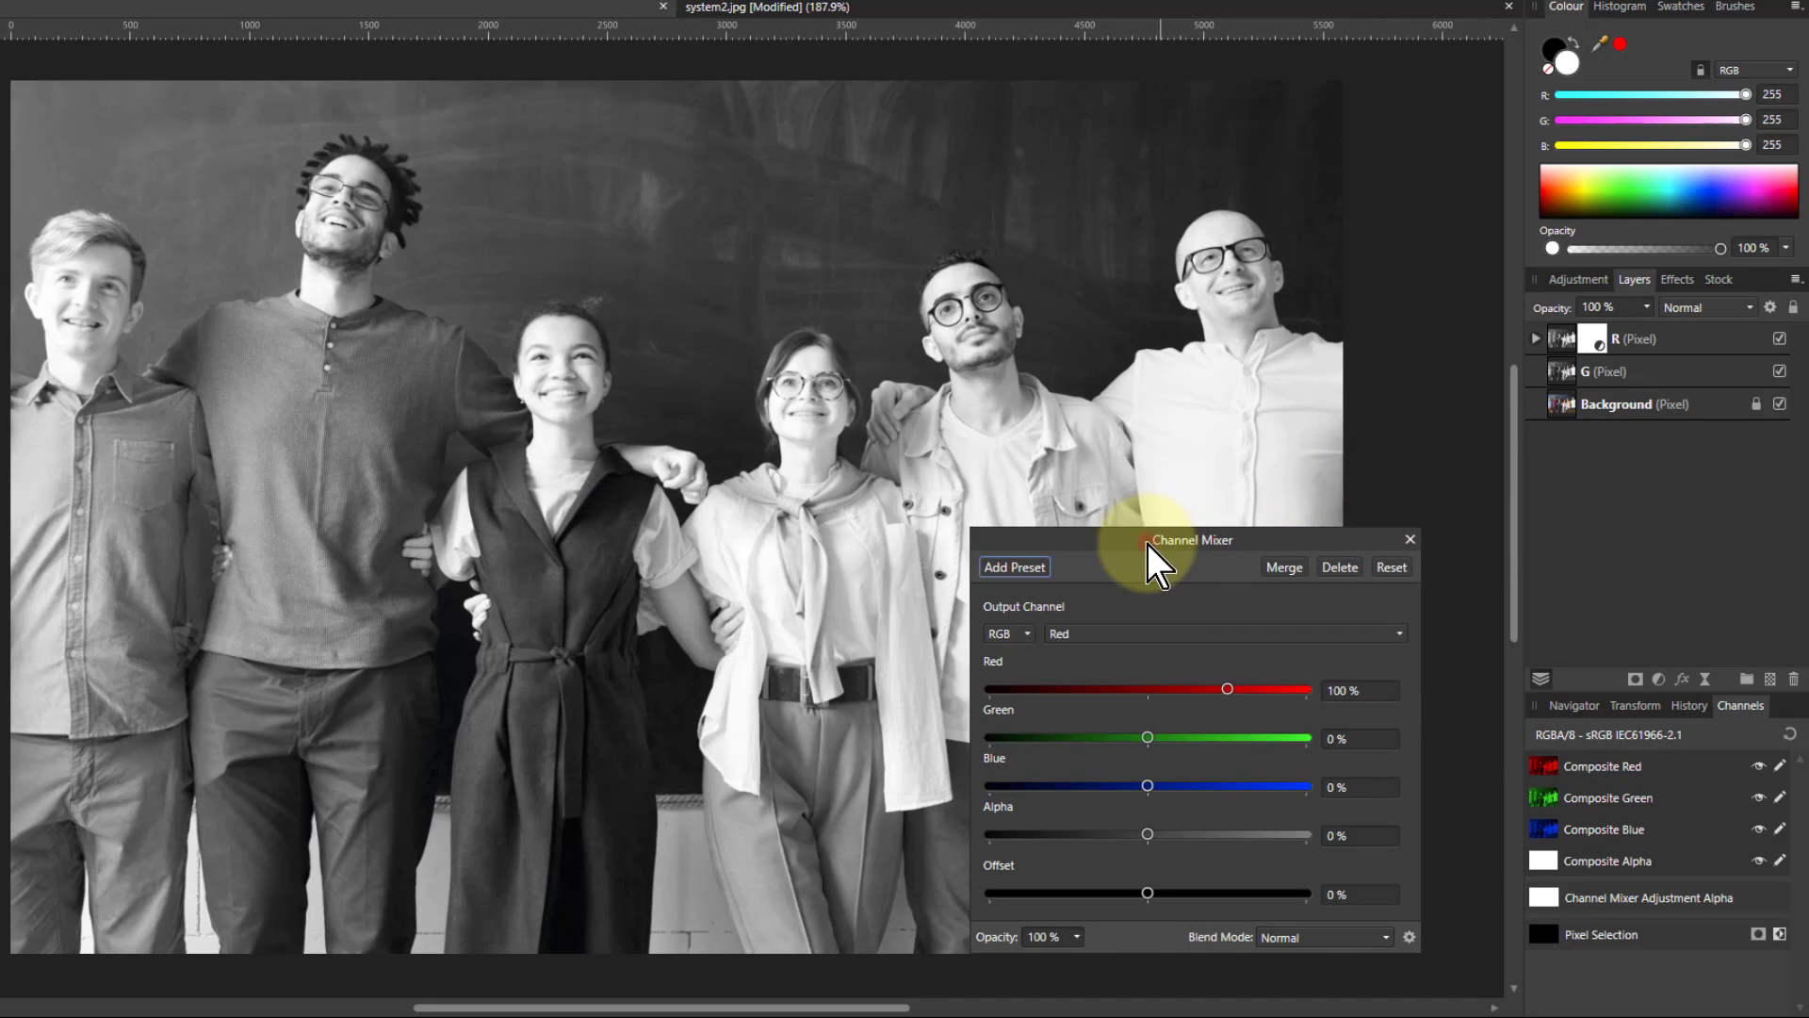
pyautogui.moveTo(1149, 544); pyautogui.dragTo(1026, 512)
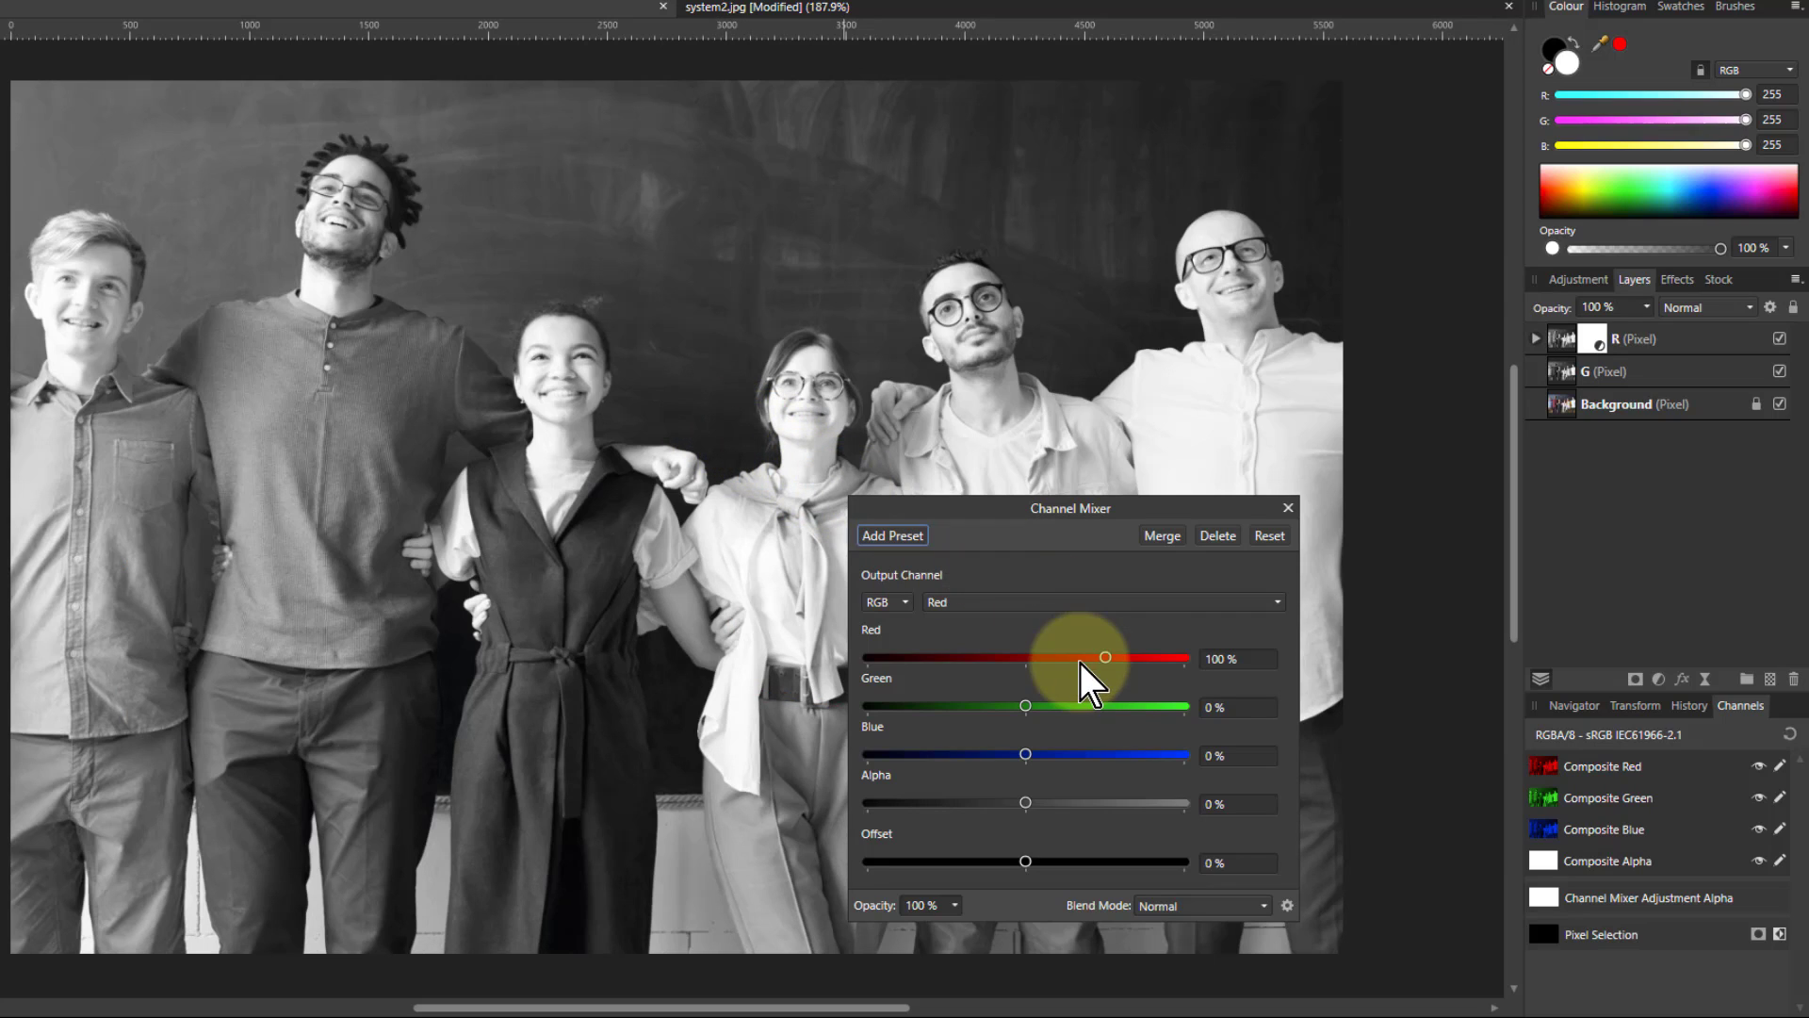
pyautogui.moveTo(1107, 658); pyautogui.dragTo(1028, 667)
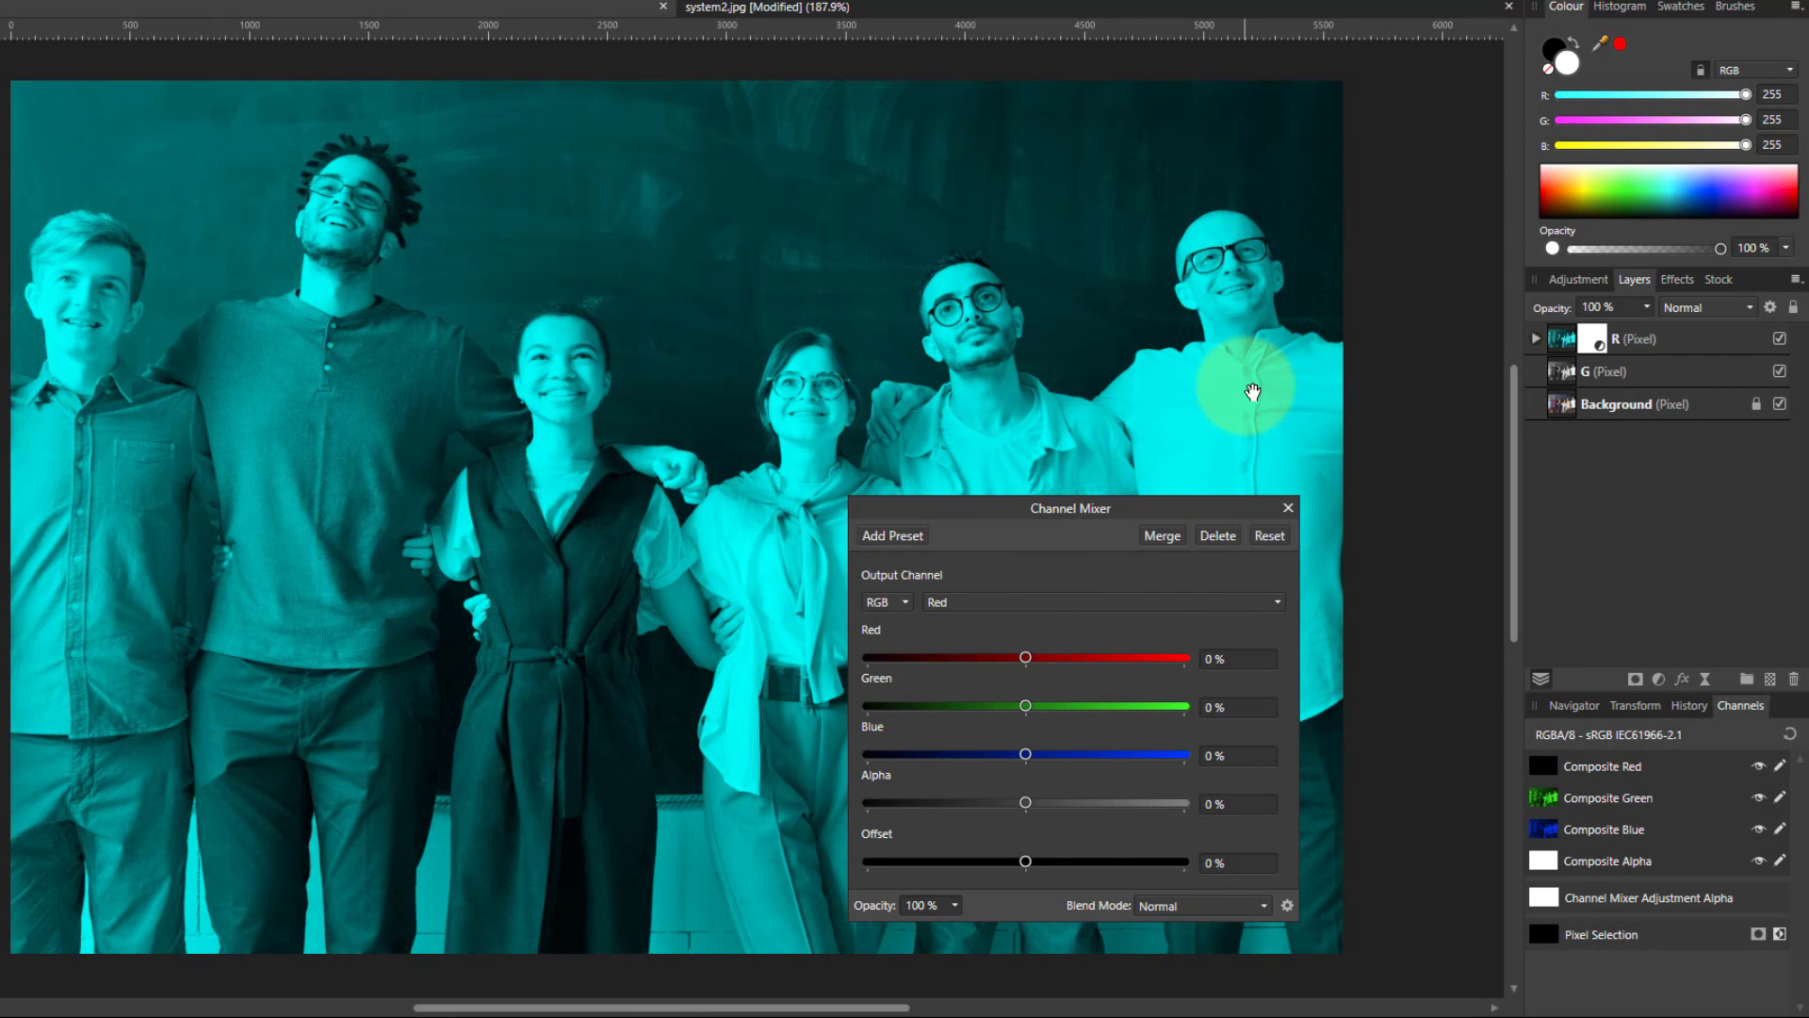
pyautogui.doubleClick(1026, 657)
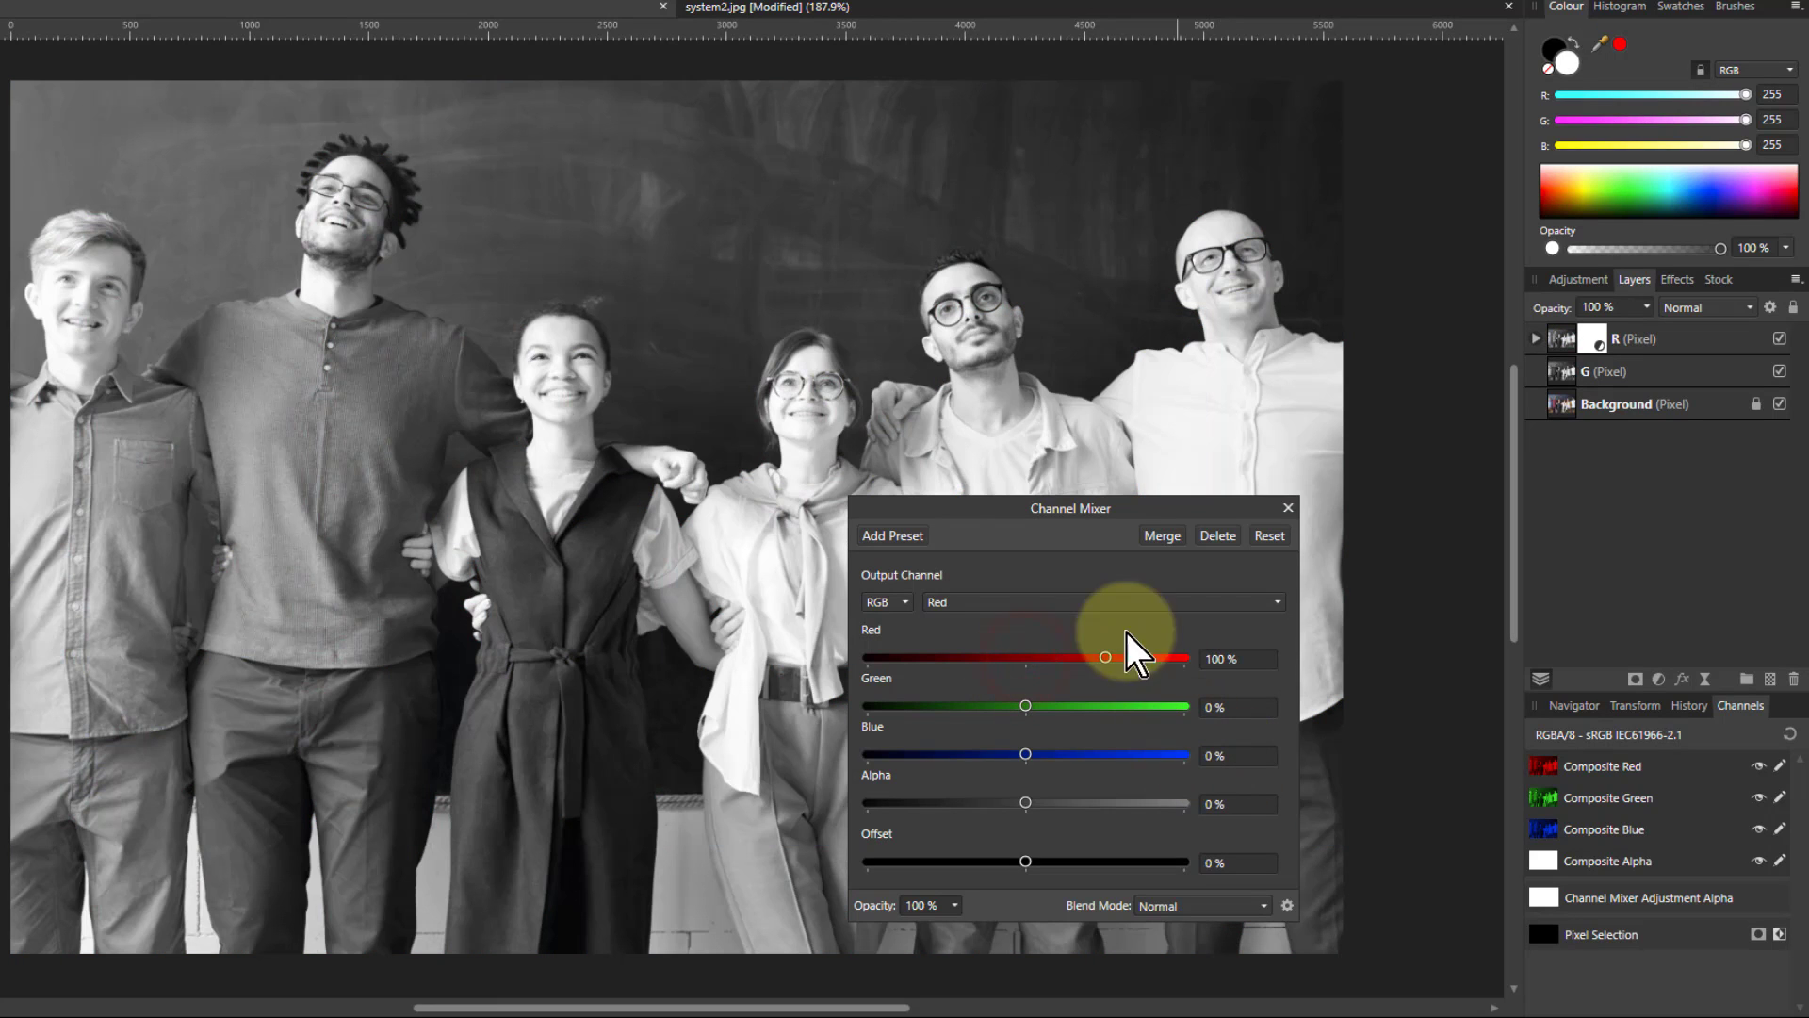
# Set Red to 100% in the Green and Blue outputs for a cyan tint.
pyautogui.click(1015, 602)
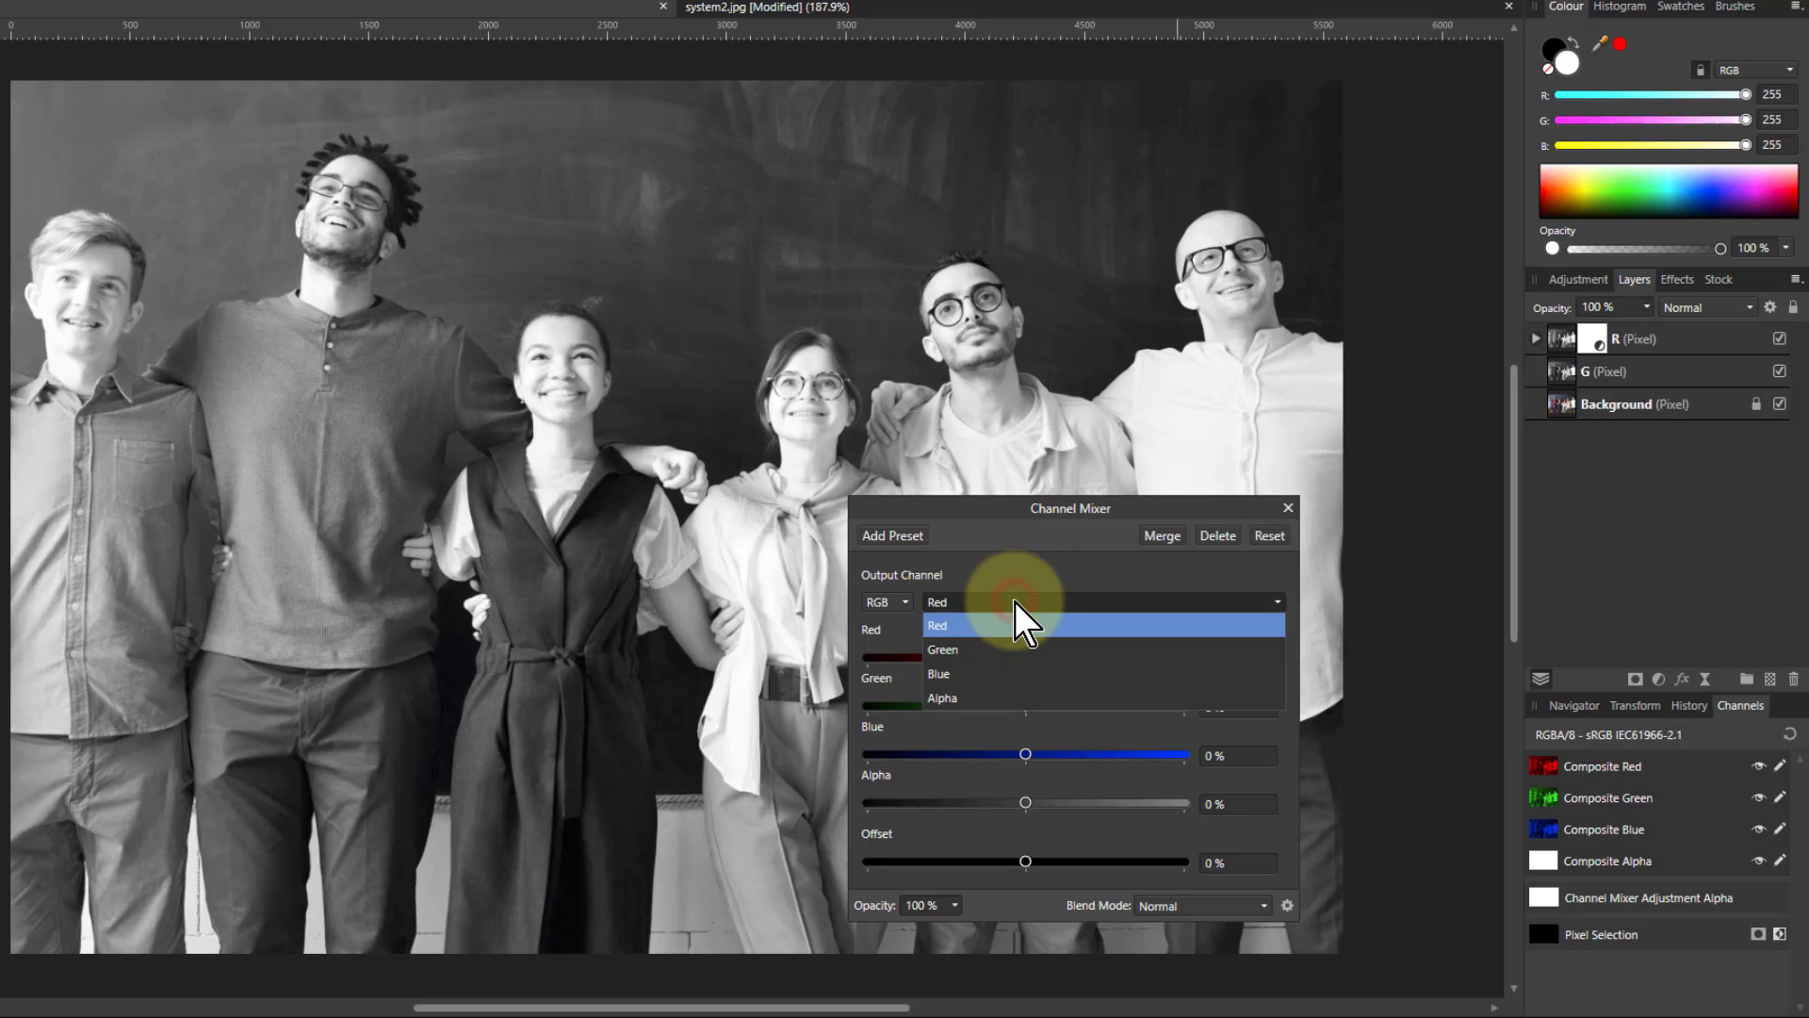
pyautogui.click(1003, 652)
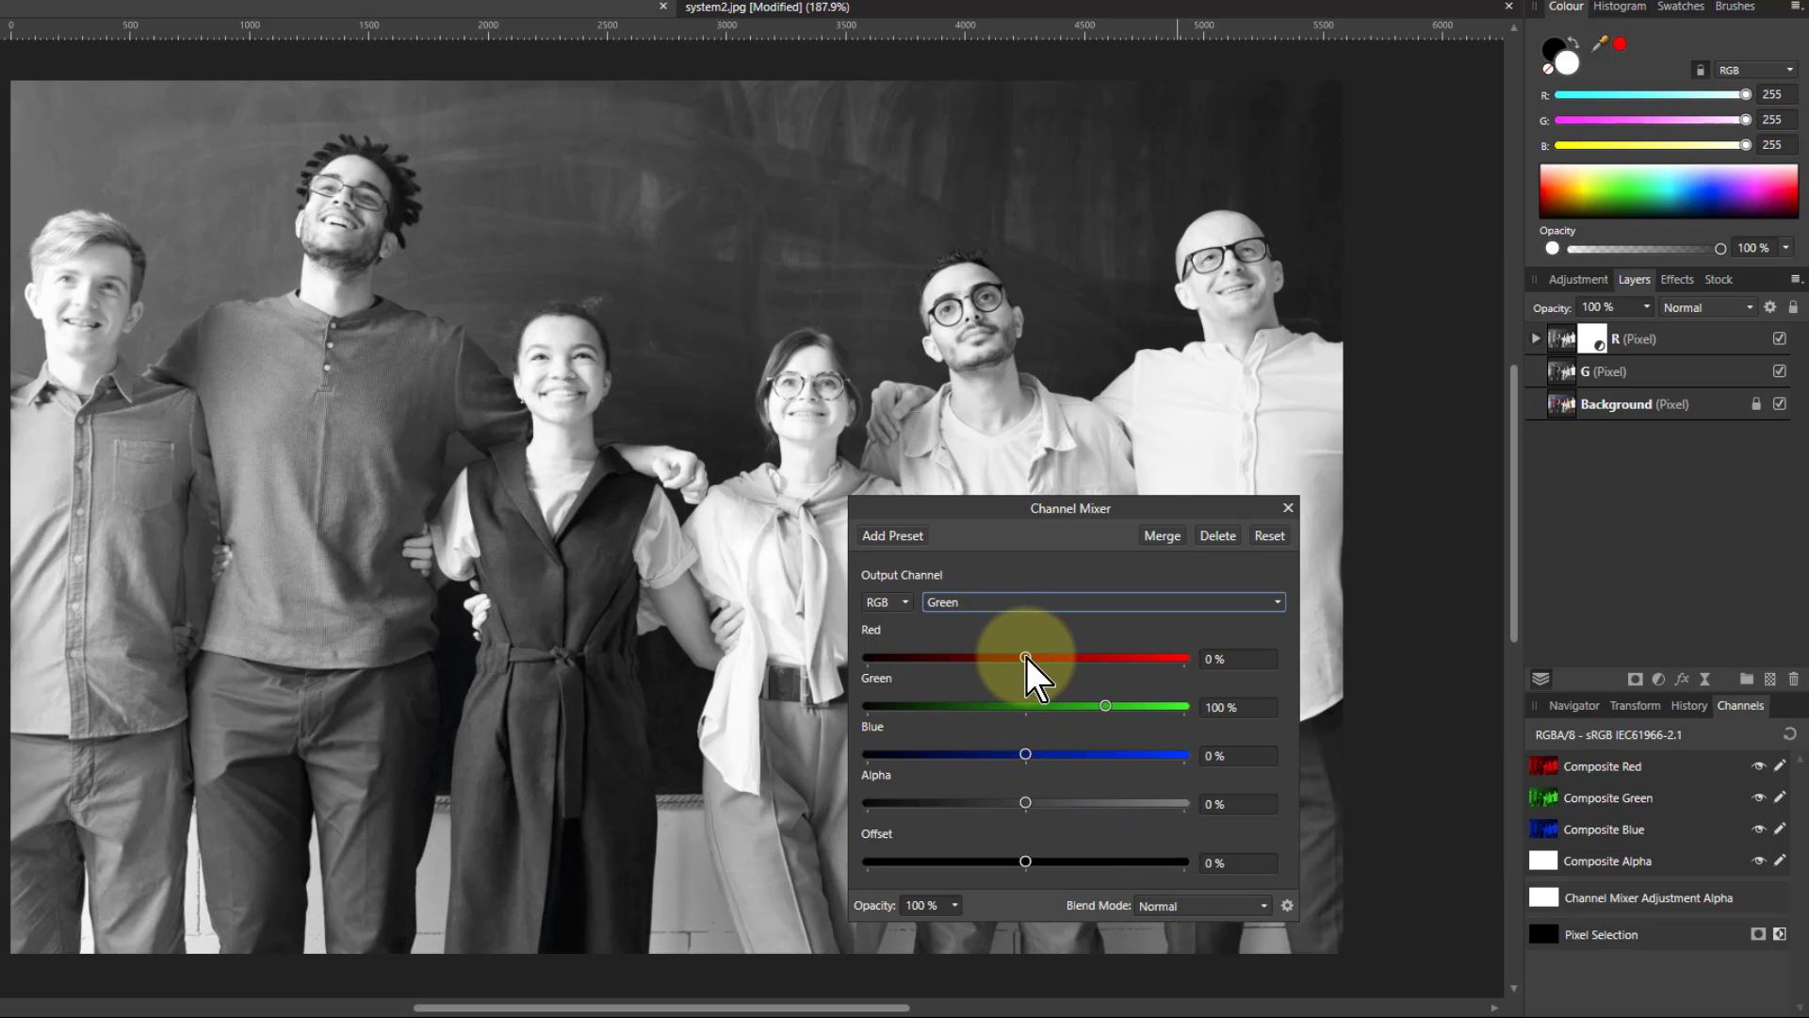
pyautogui.moveTo(1027, 658); pyautogui.dragTo(1110, 707)
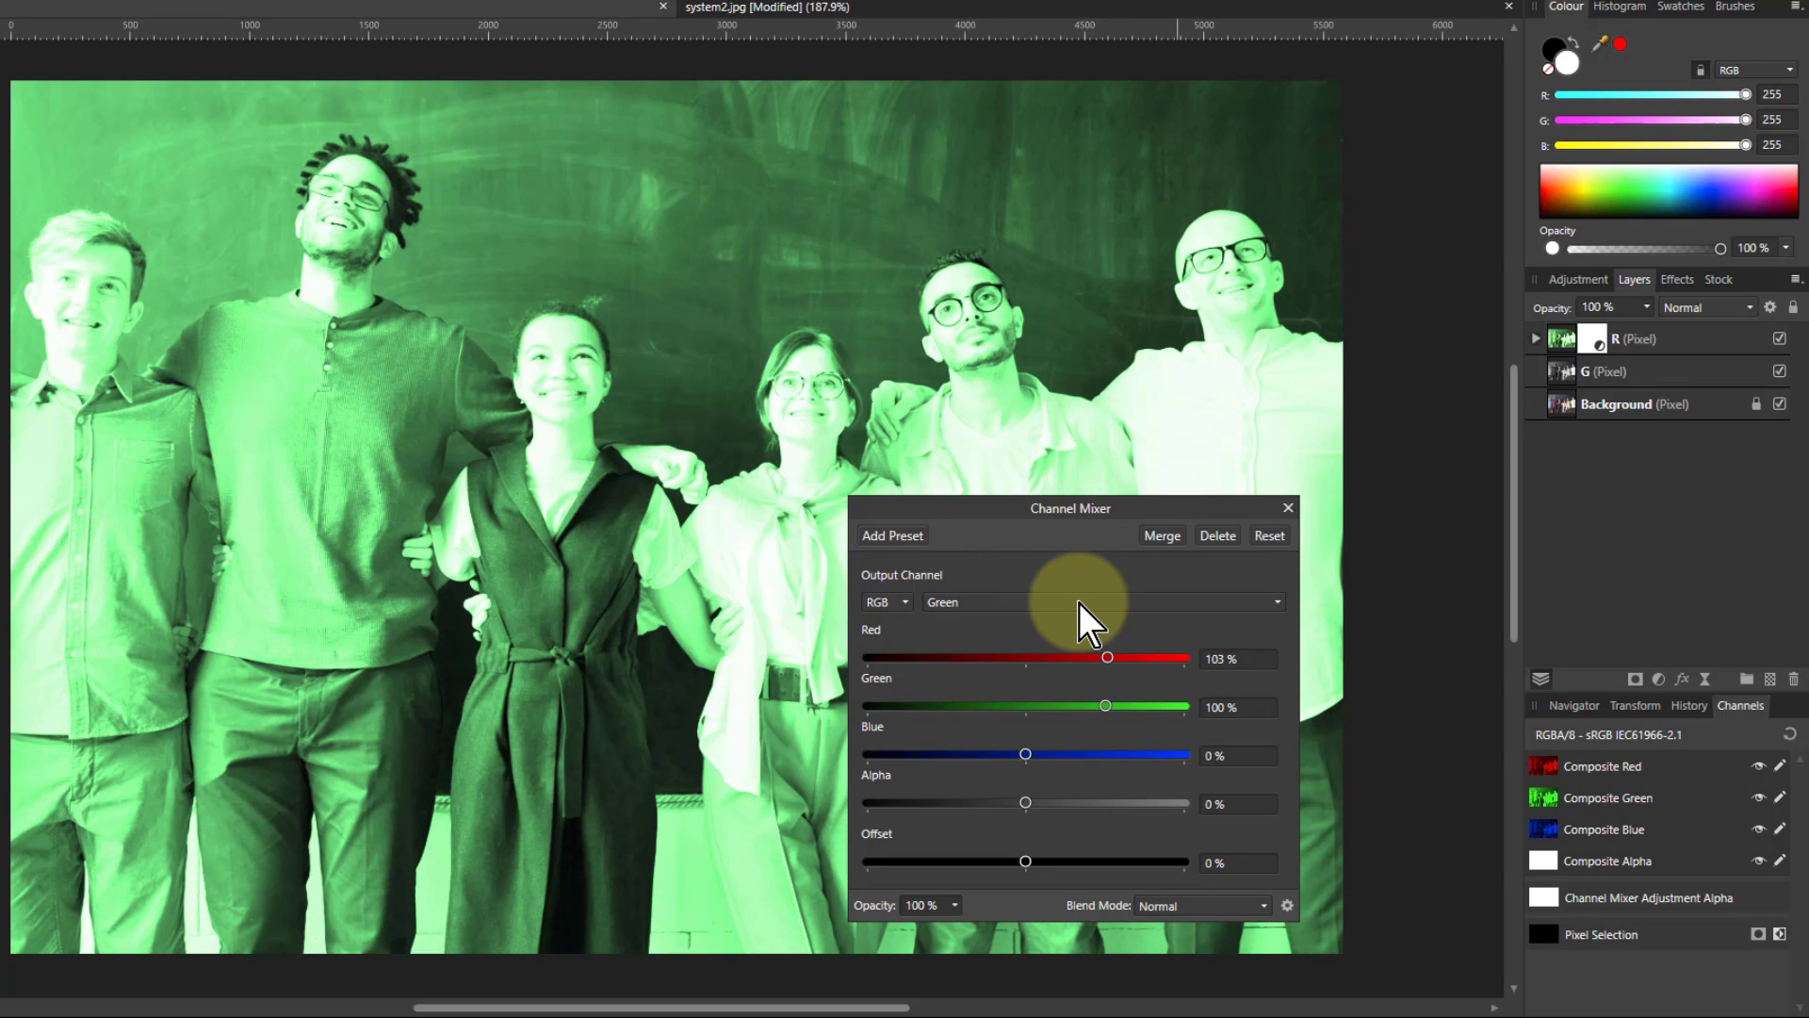
pyautogui.click(992, 603)
pyautogui.click(969, 675)
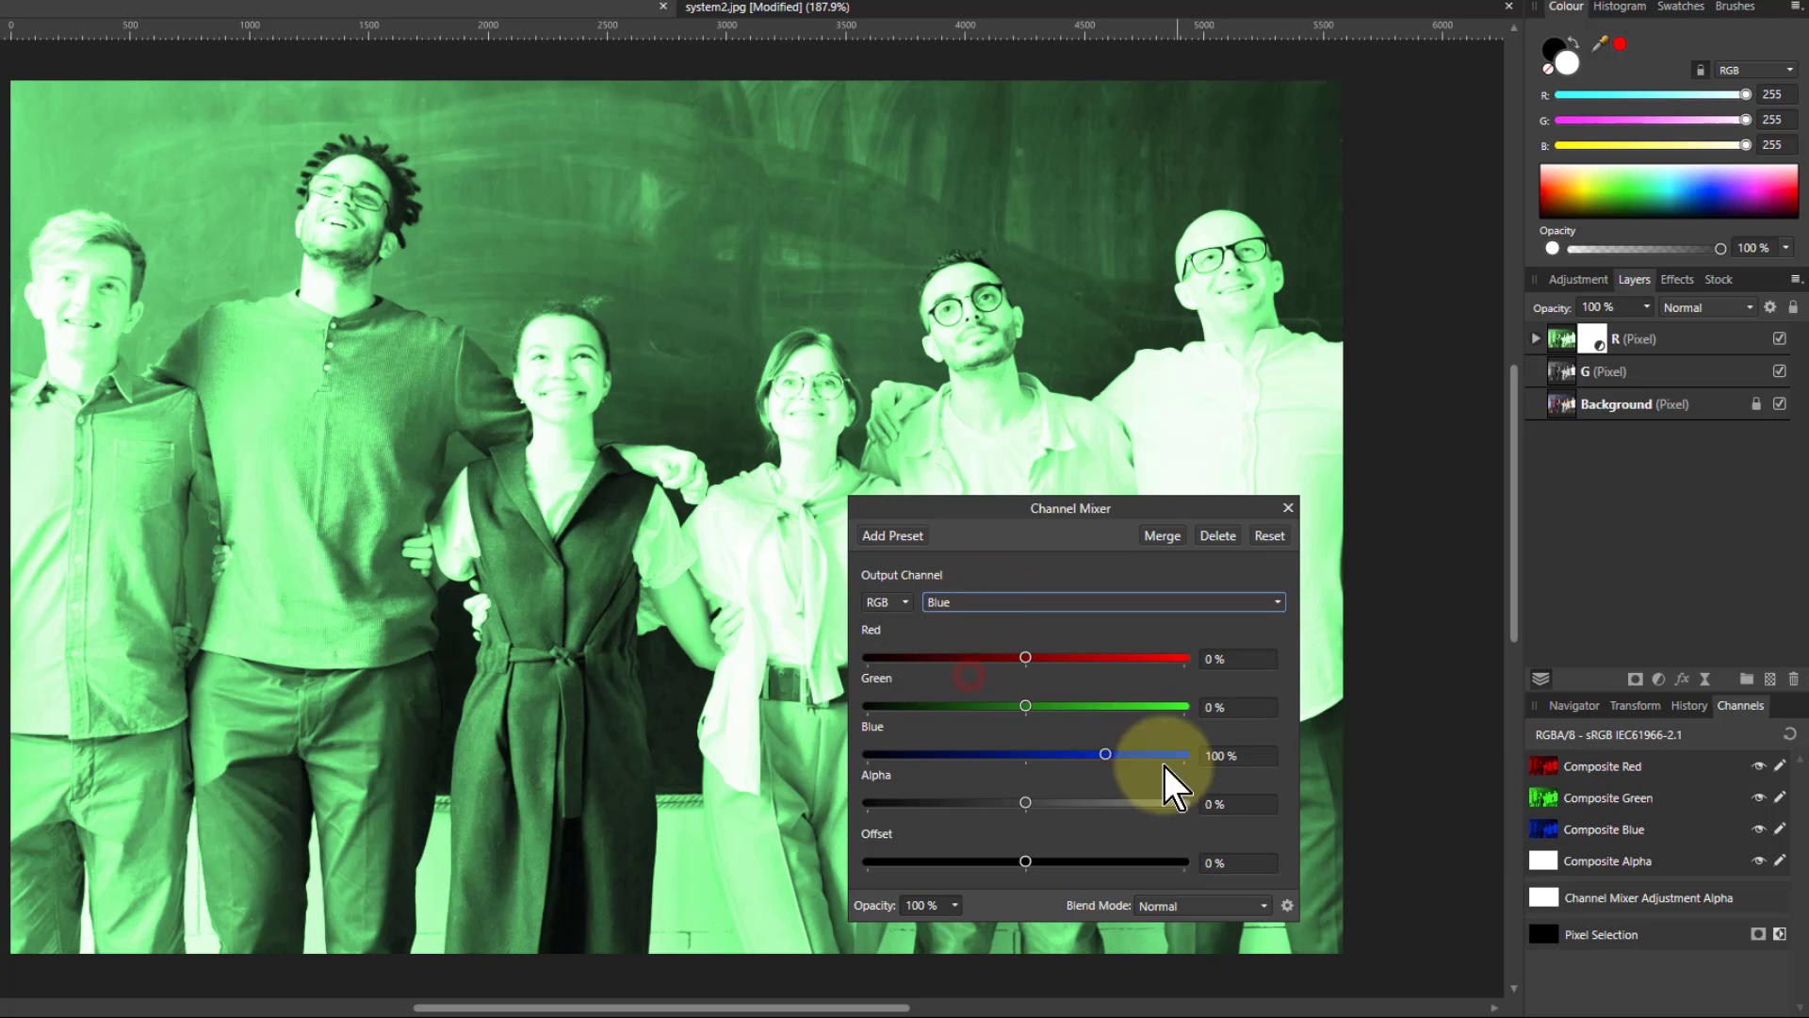
pyautogui.moveTo(1025, 659); pyautogui.dragTo(1107, 676)
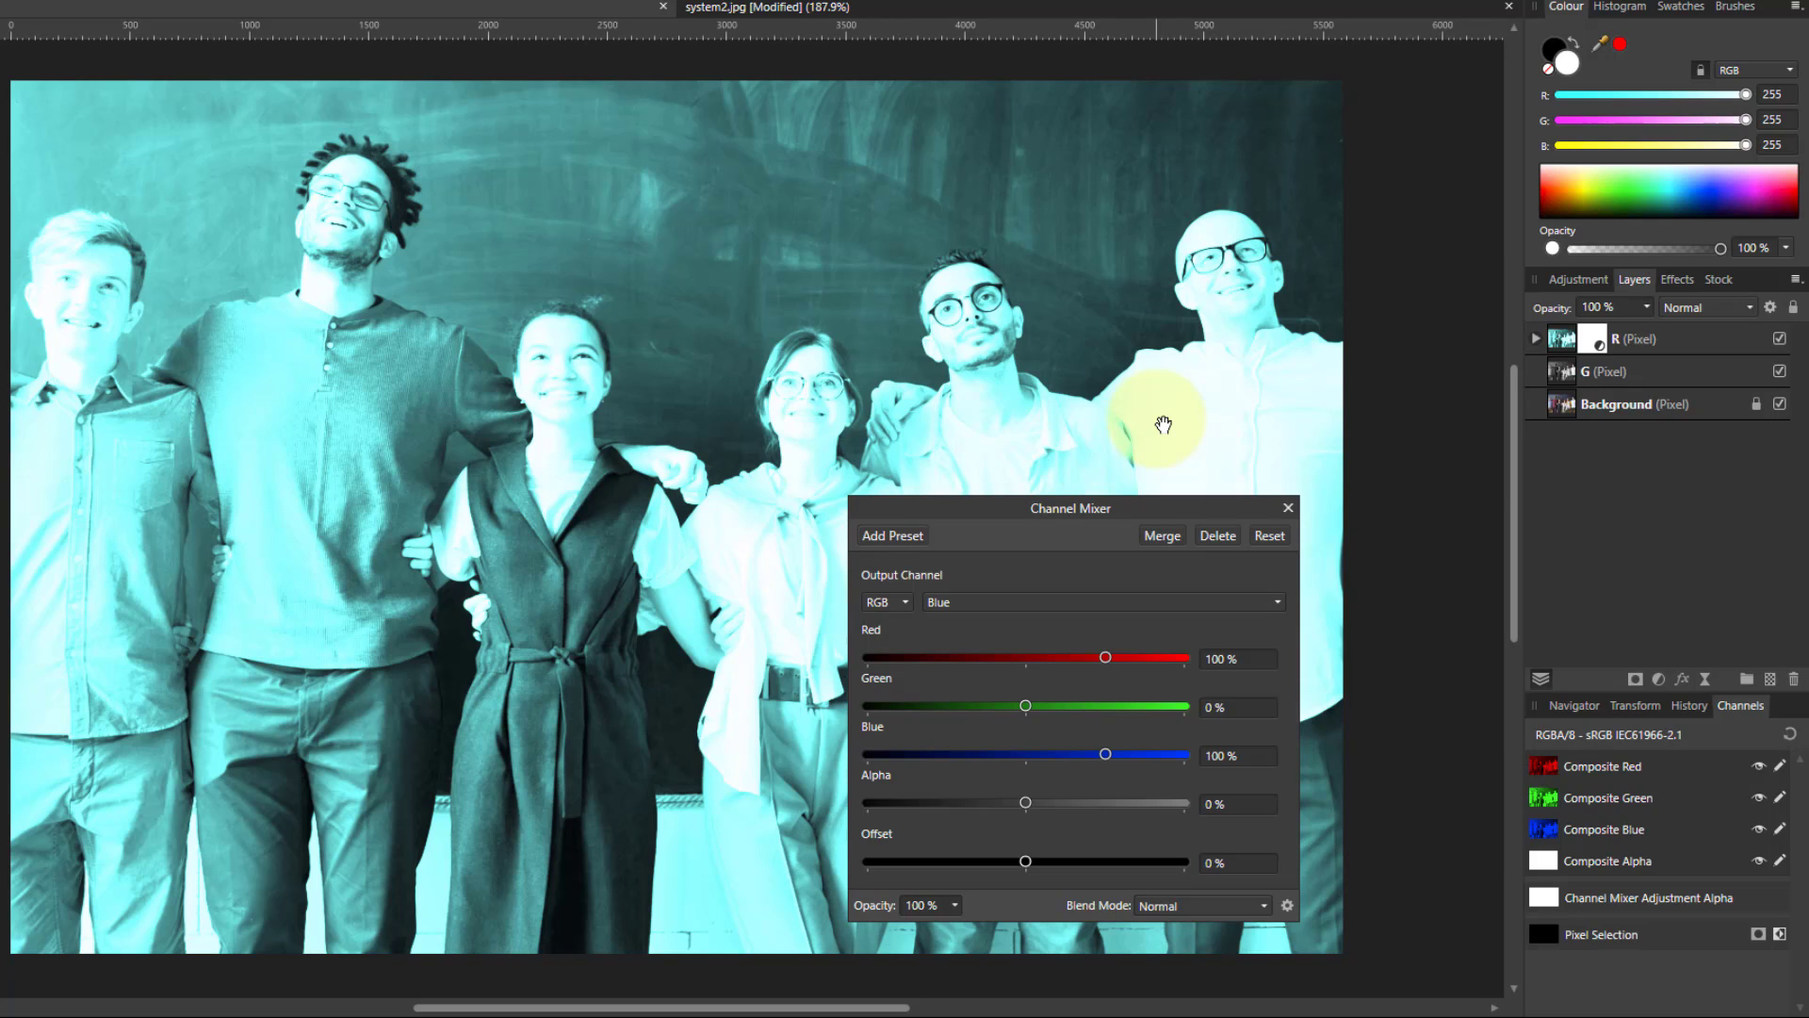
# Add a Channel Mixer adjustment to the G layer and hide the R layer.
pyautogui.click(1287, 509)
pyautogui.click(1559, 373)
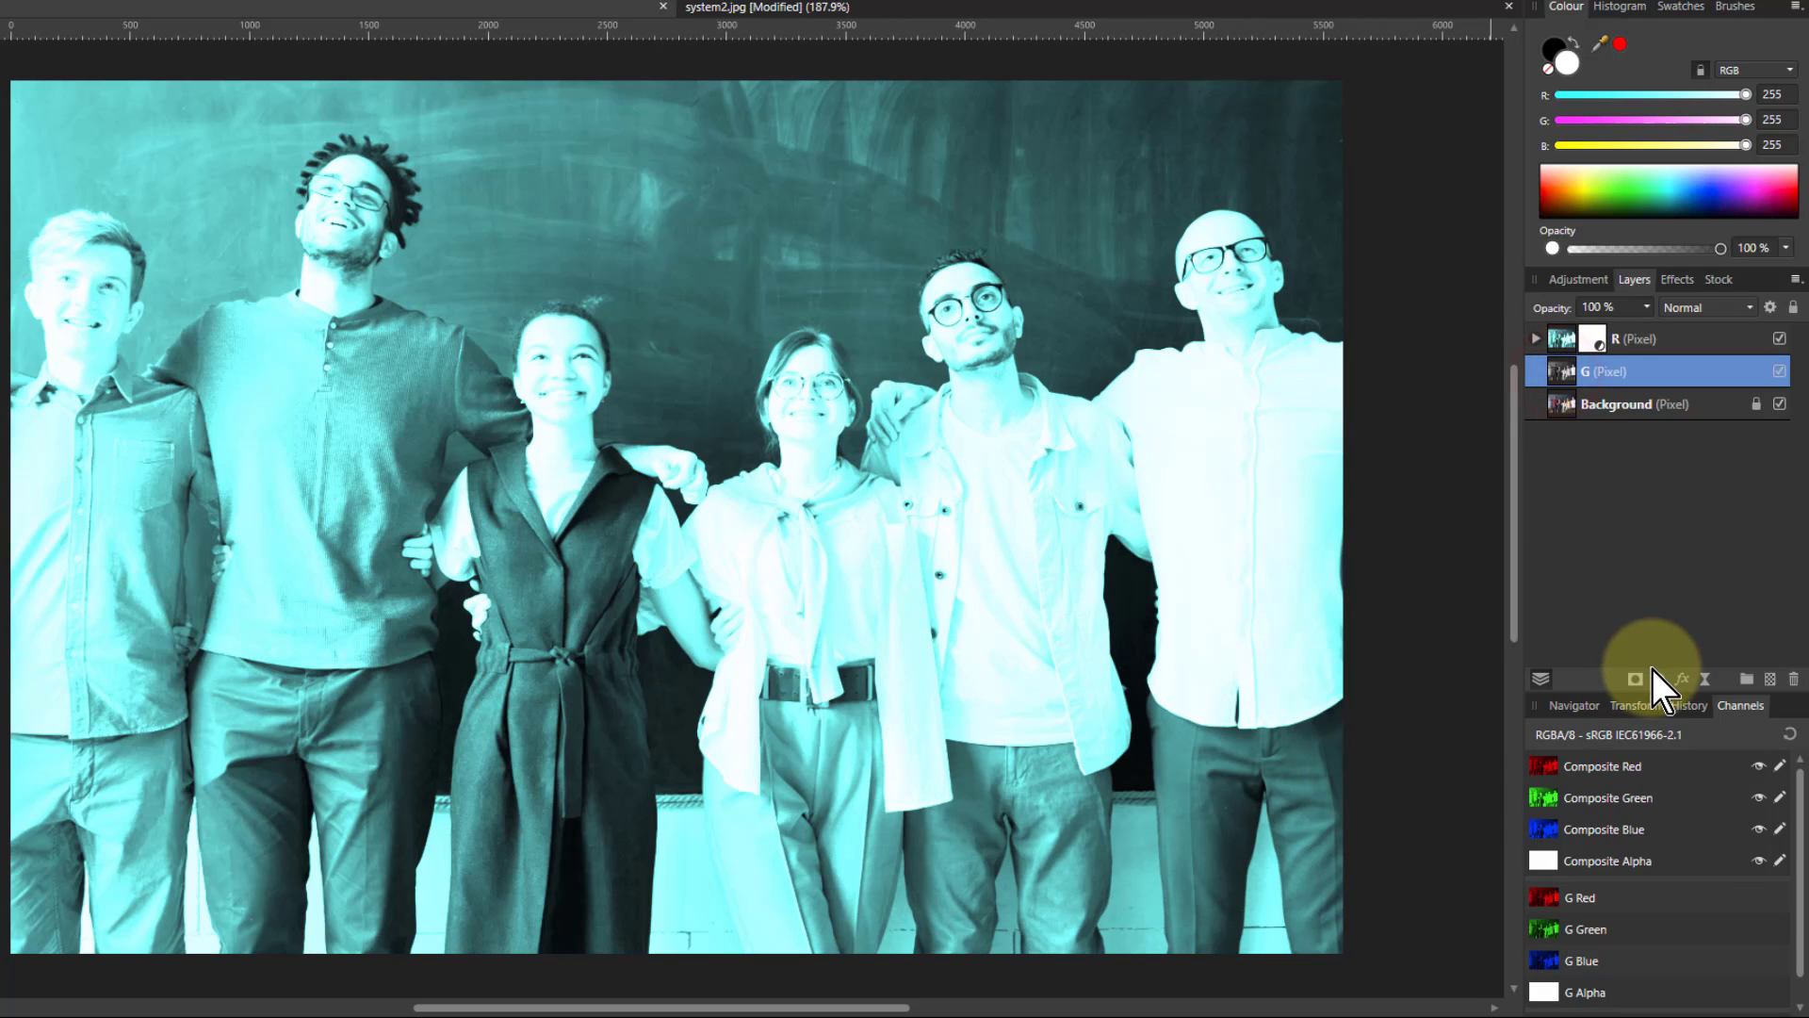
pyautogui.click(1660, 682)
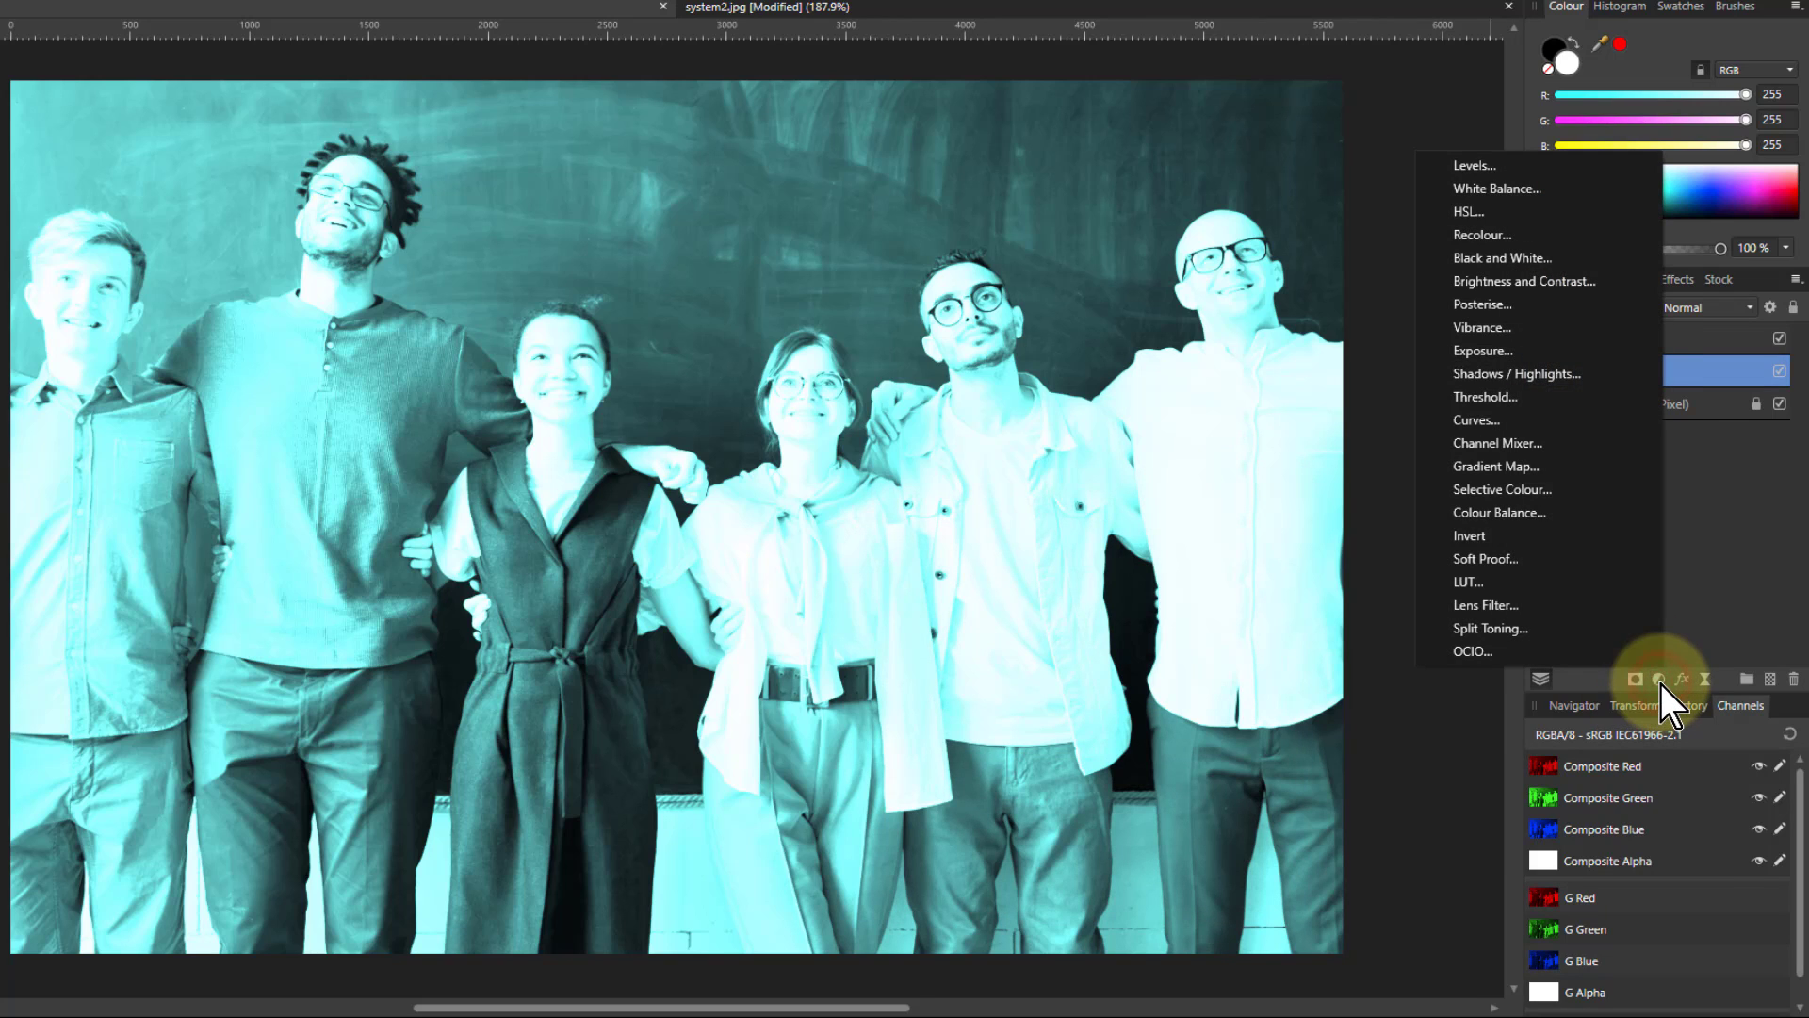
pyautogui.click(1500, 445)
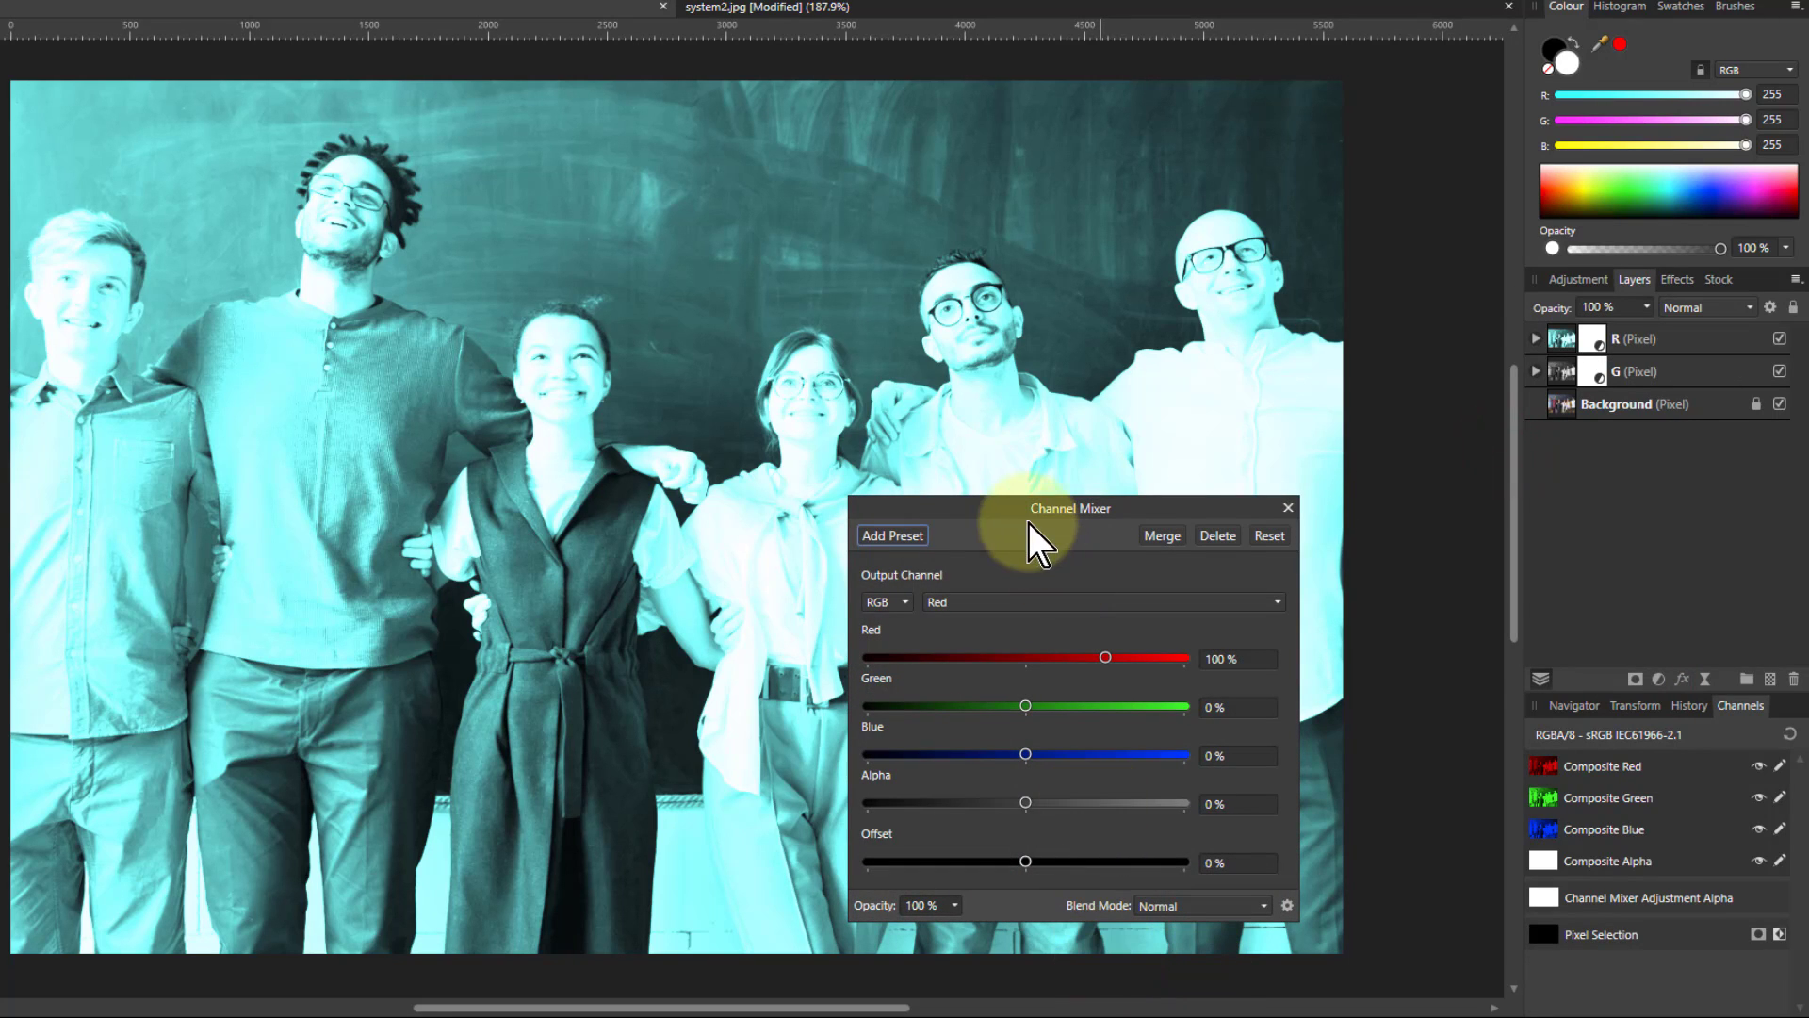
pyautogui.moveTo(999, 511); pyautogui.dragTo(984, 511)
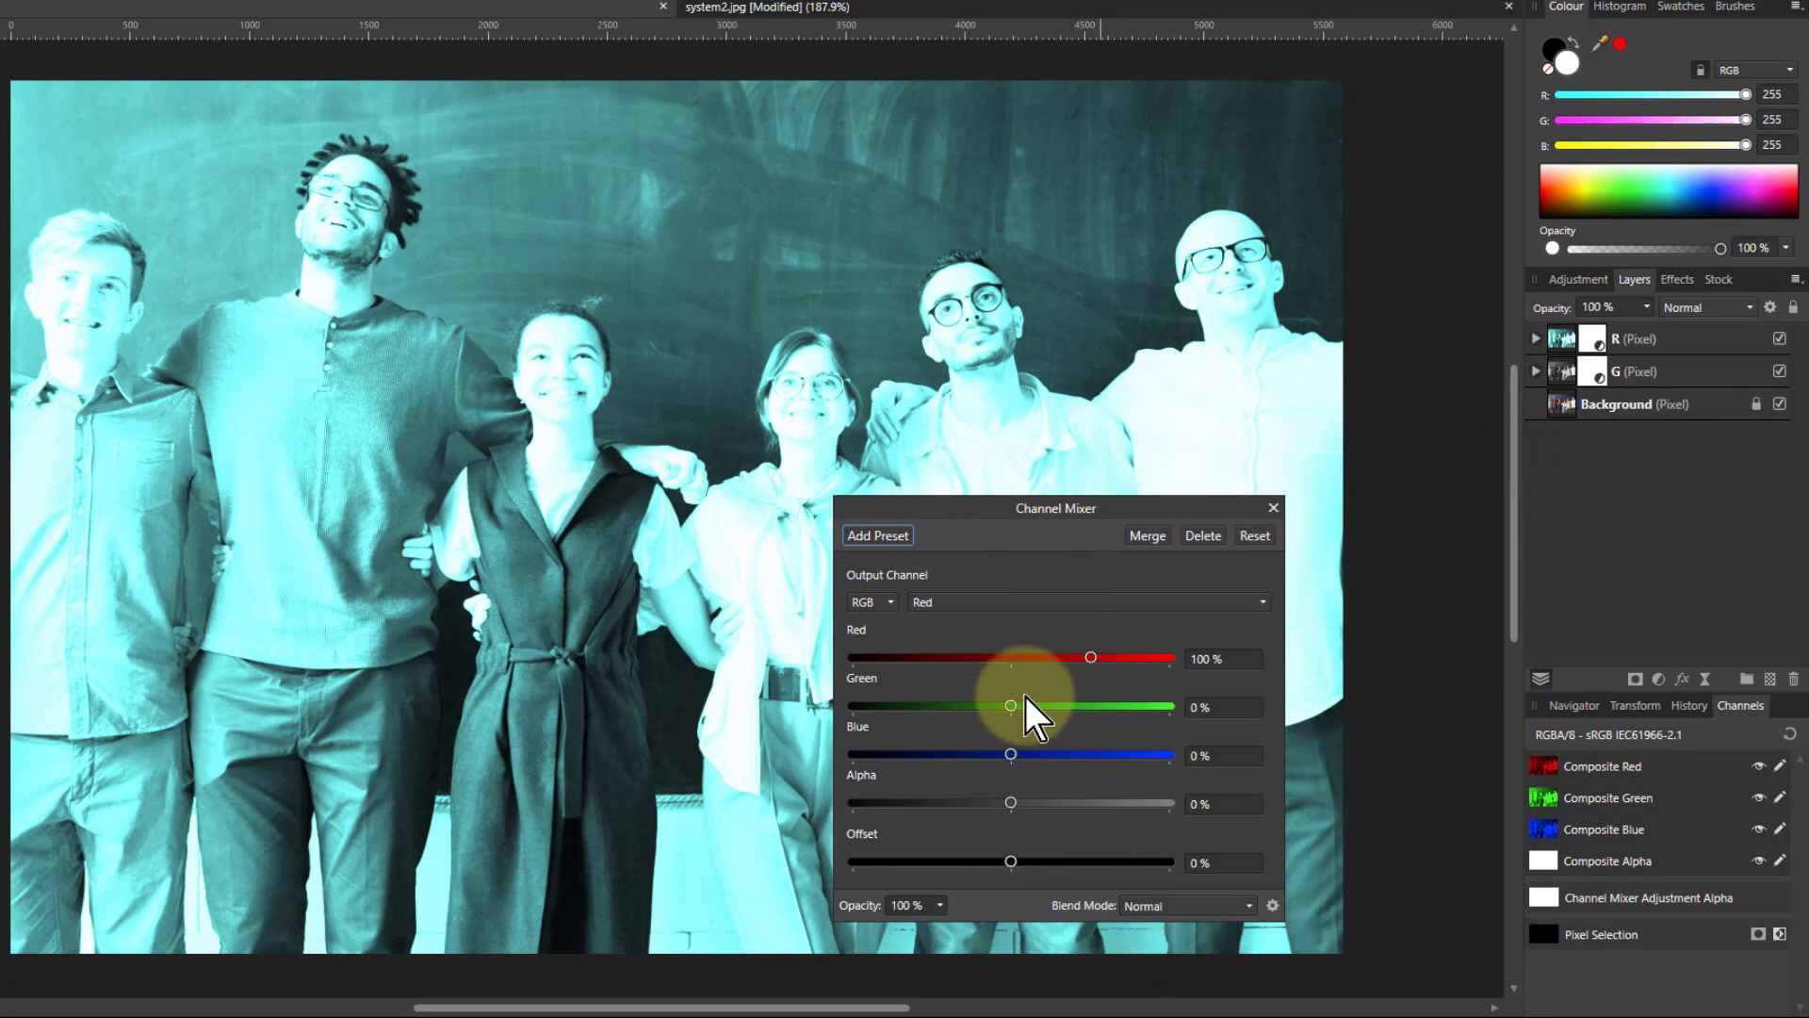
pyautogui.click(1779, 339)
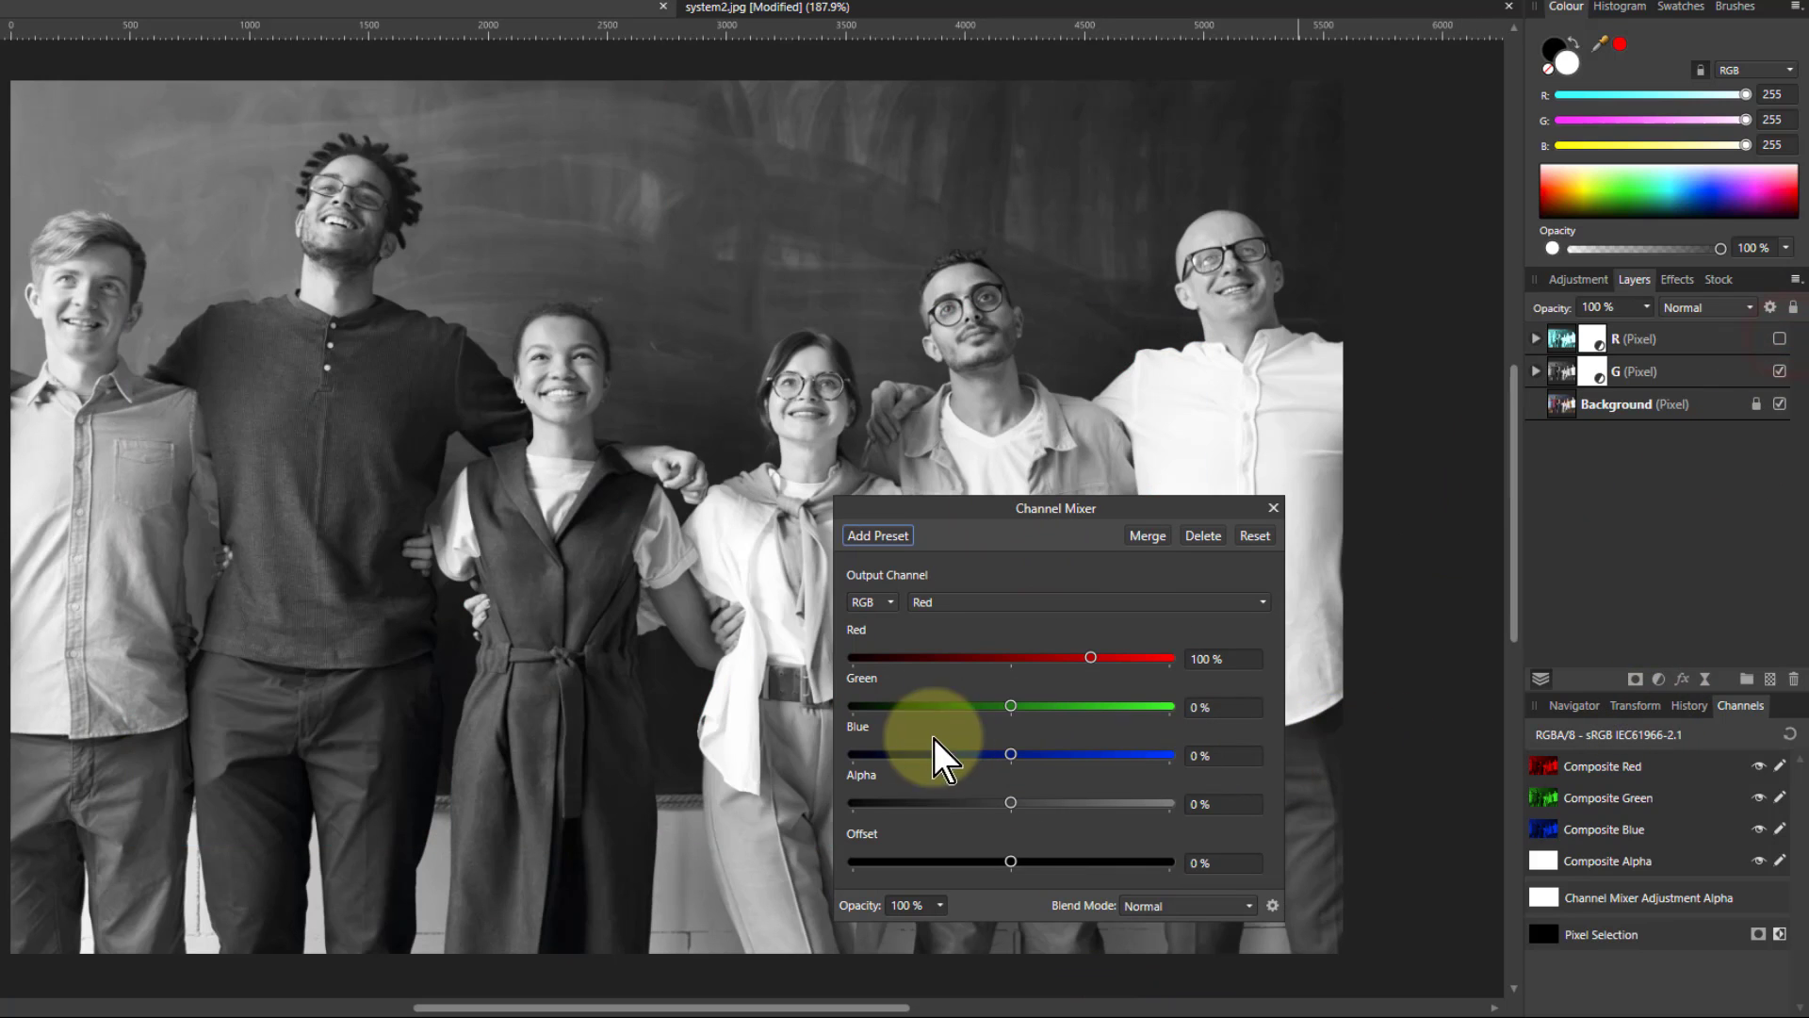
# Feed Green into the Red (102%) and Blue (103%) outputs for a magenta tint.
pyautogui.click(1012, 707)
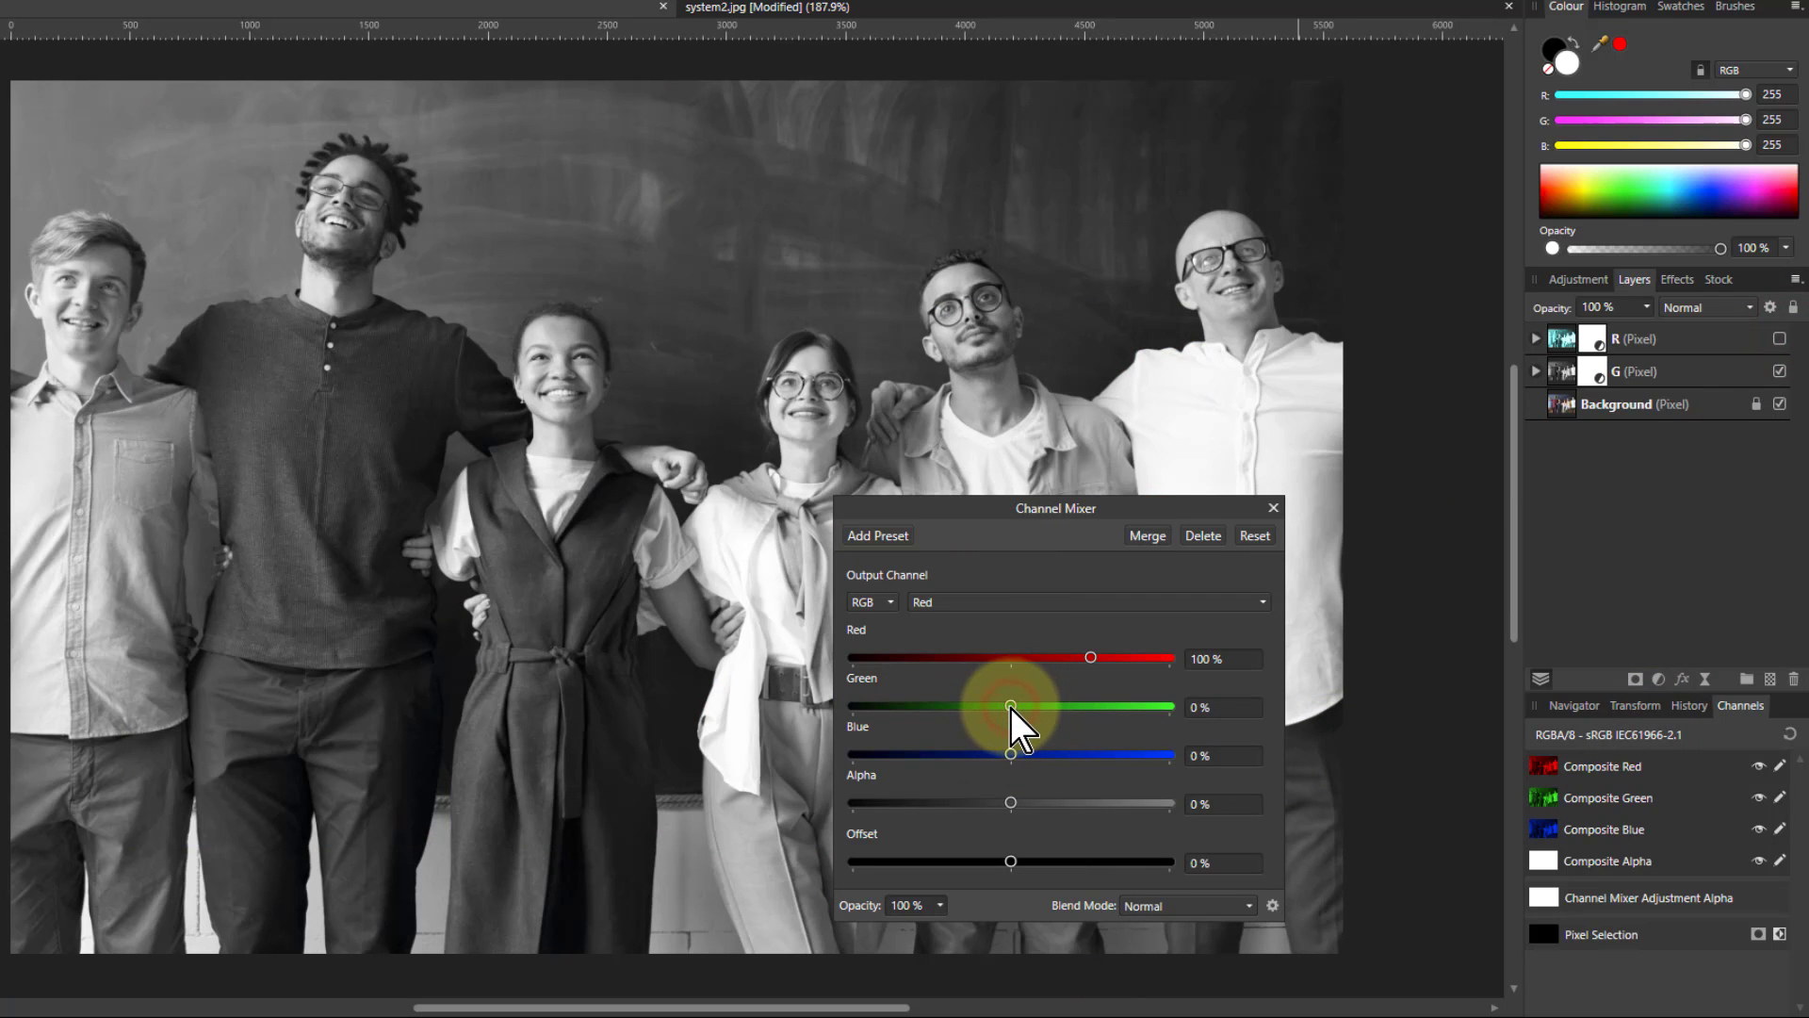
pyautogui.moveTo(1015, 709); pyautogui.dragTo(1093, 714)
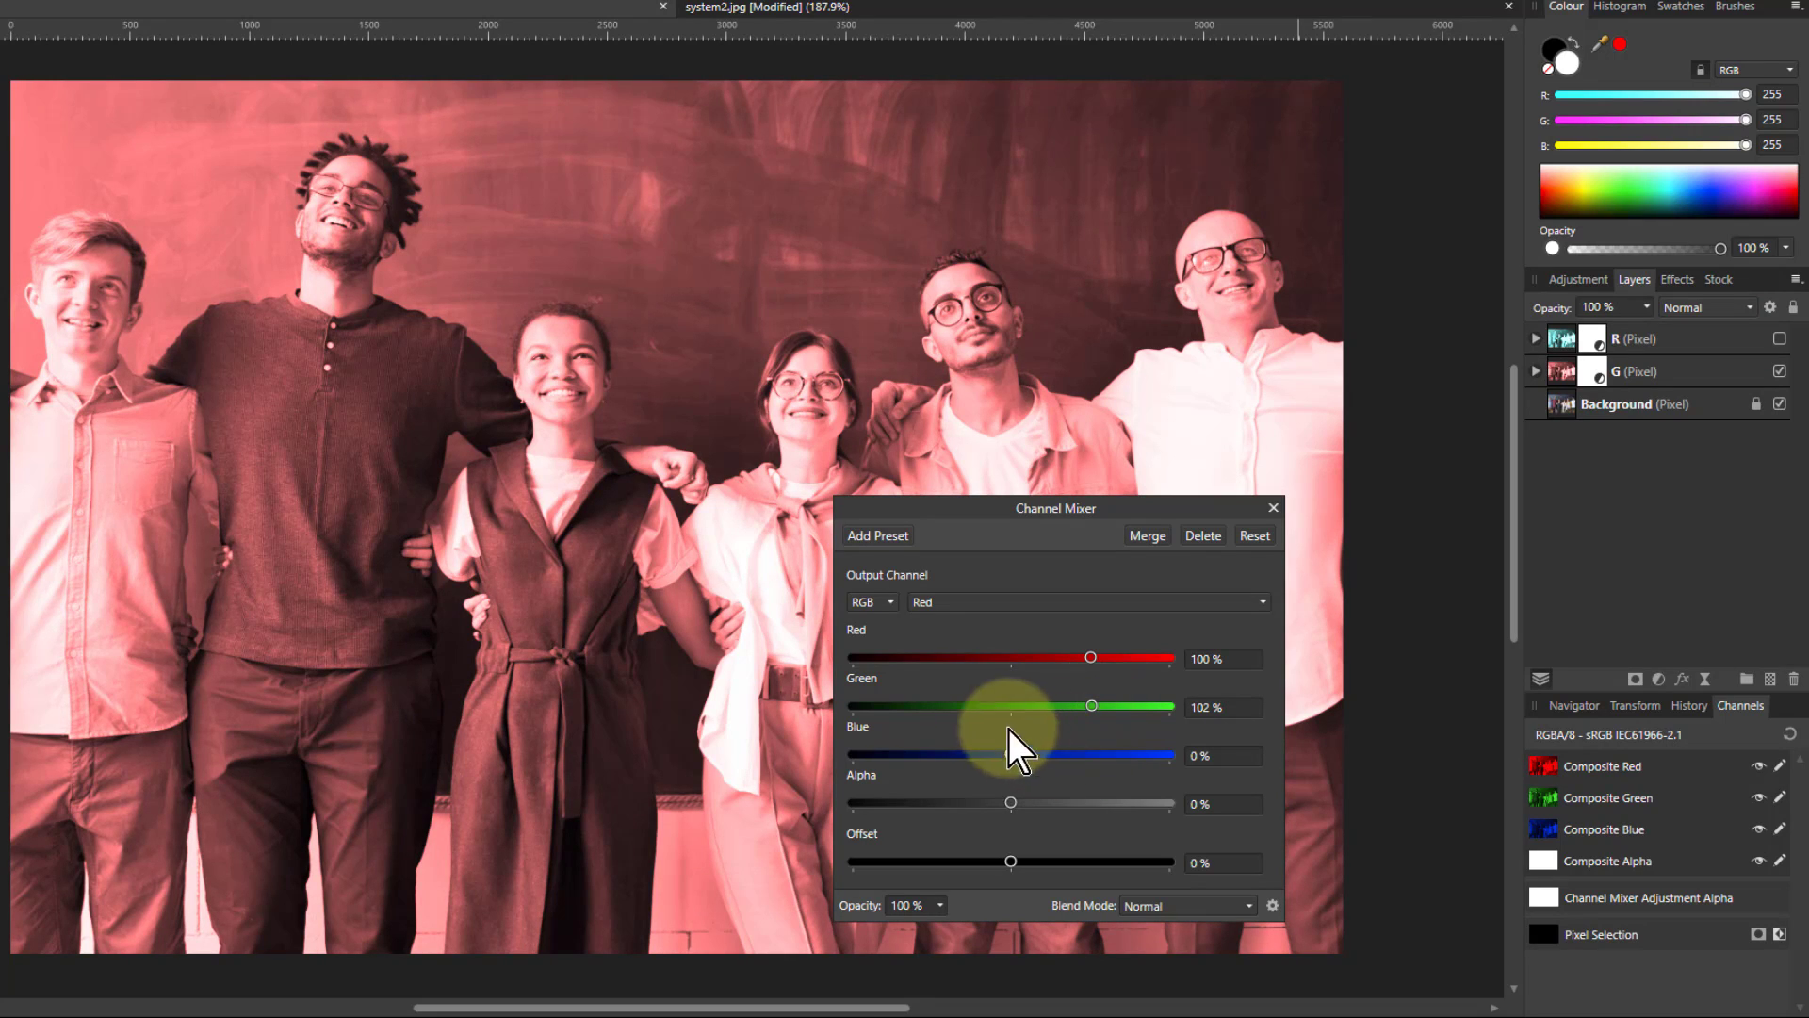
pyautogui.click(967, 605)
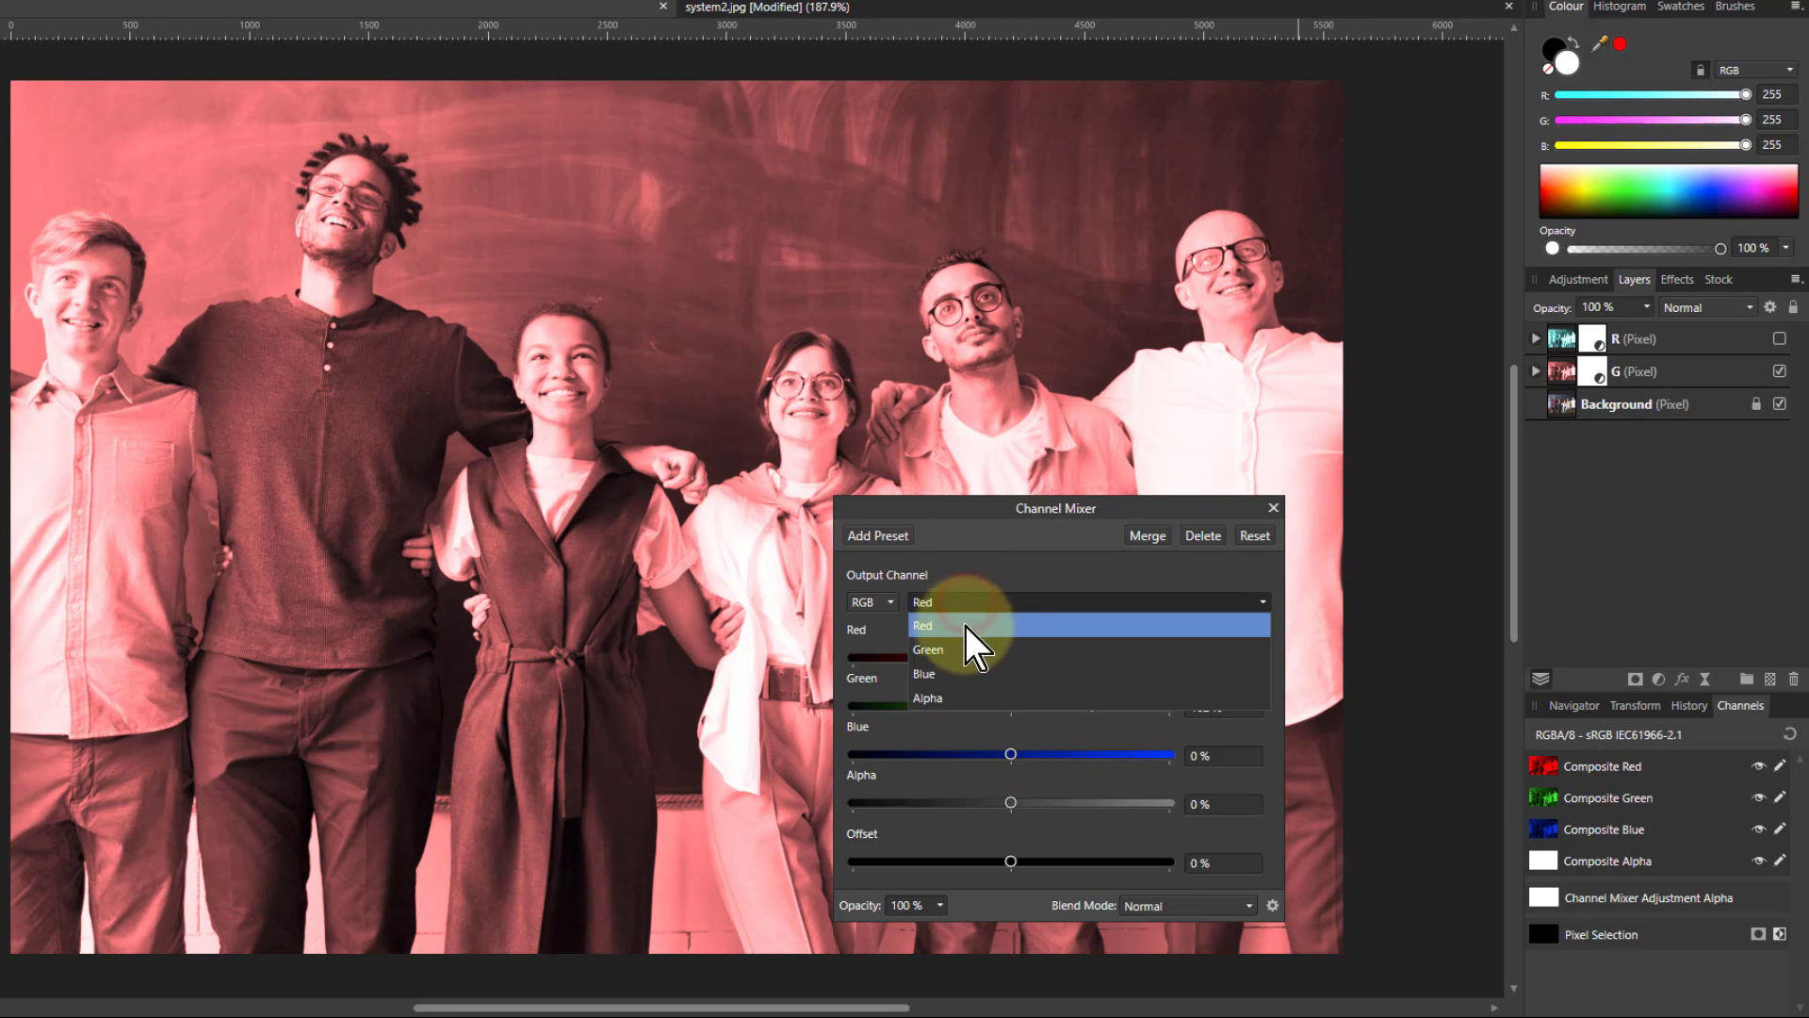
pyautogui.click(963, 675)
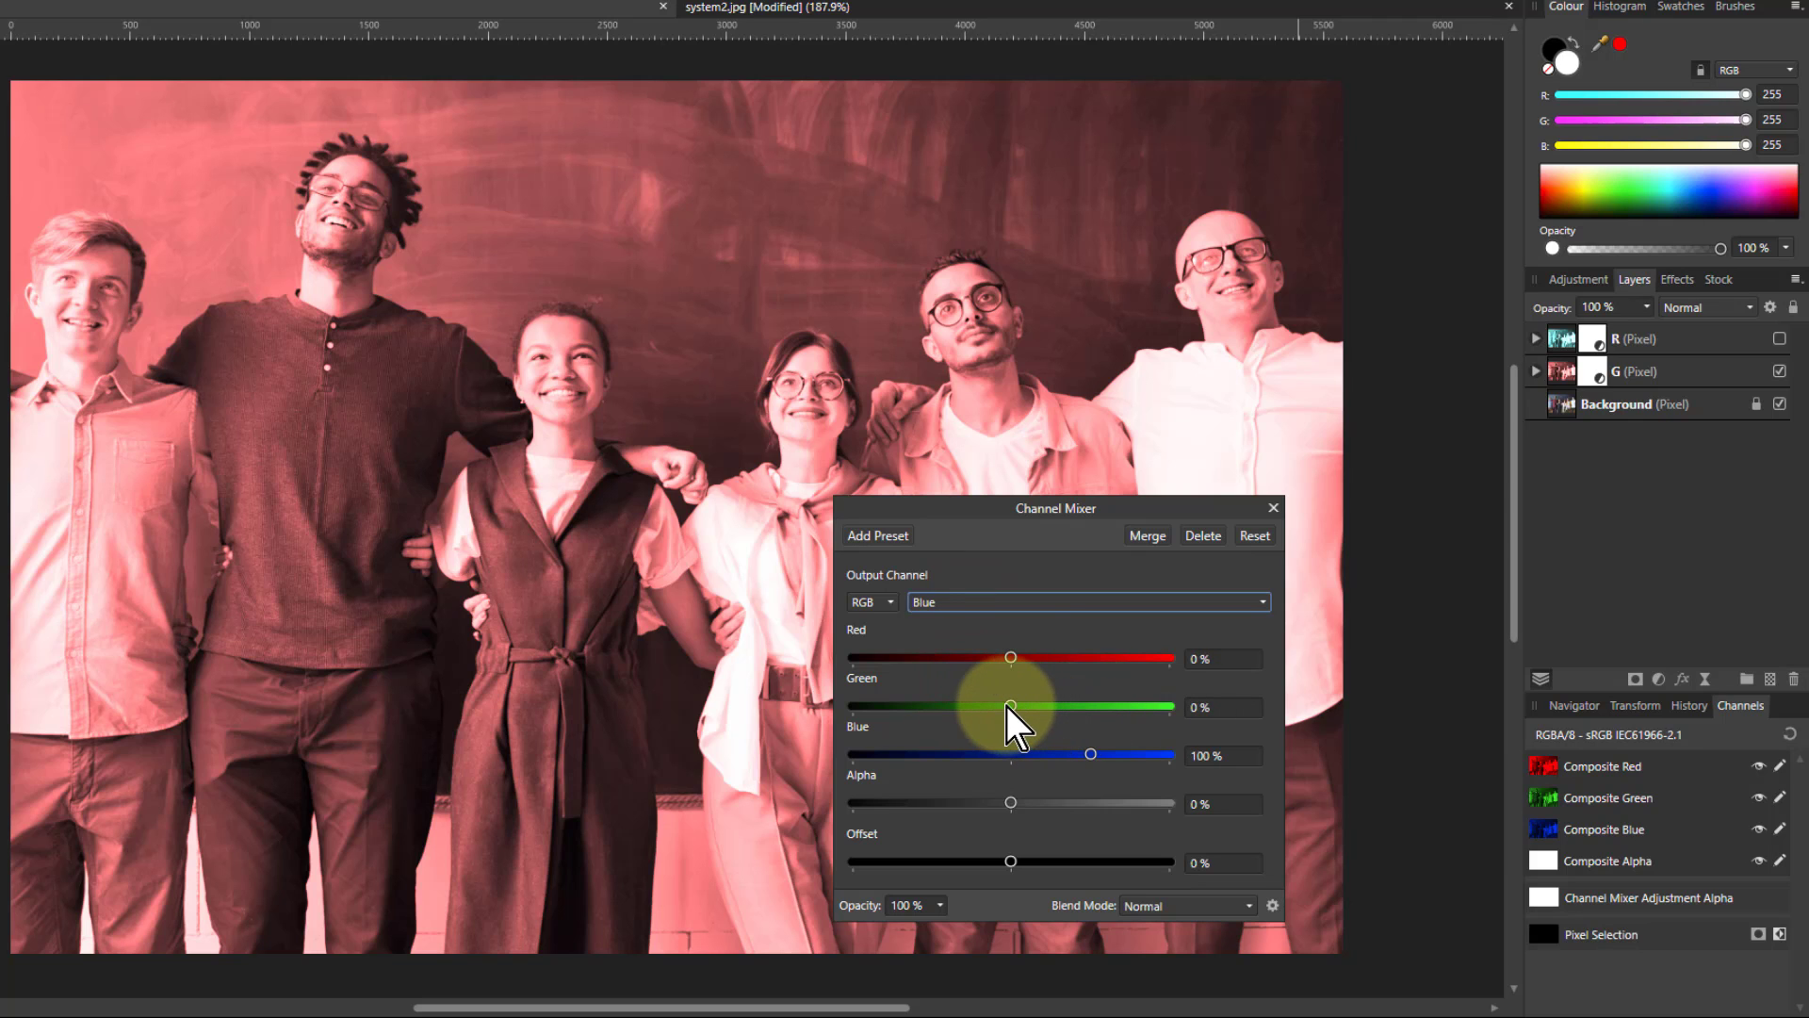
pyautogui.moveTo(1010, 705); pyautogui.dragTo(1093, 724)
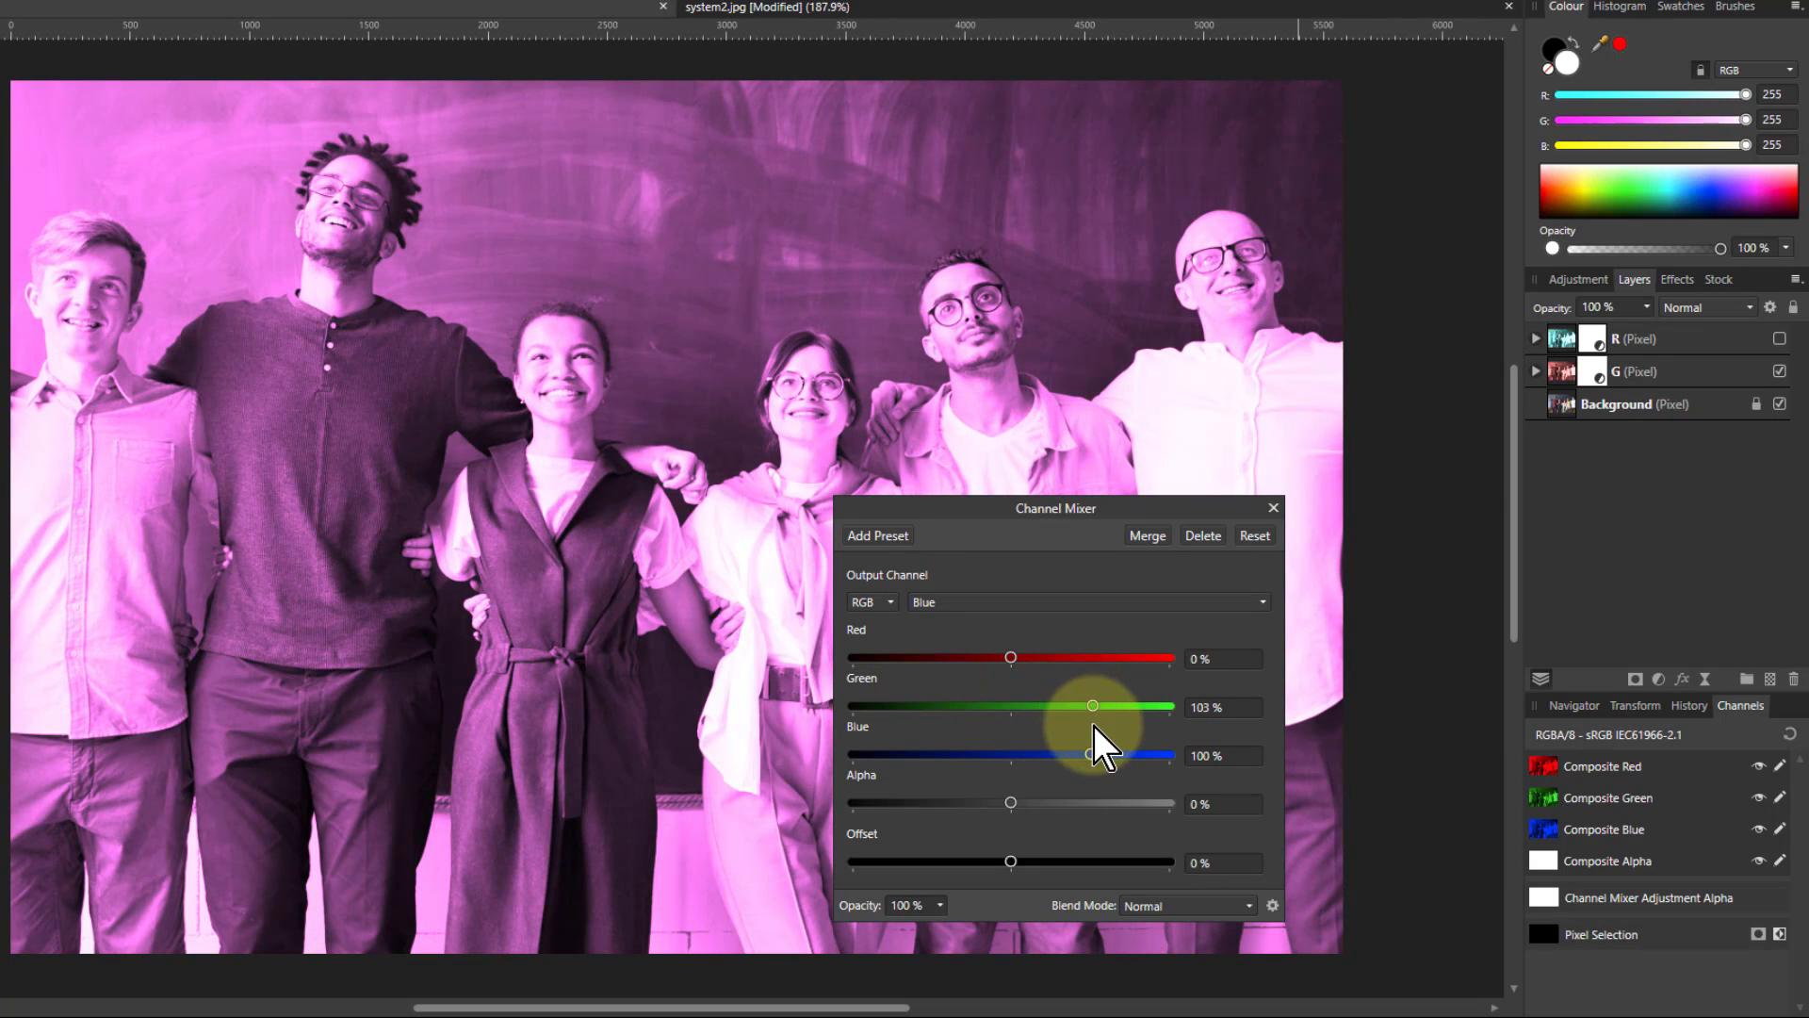
# Show R, set its blend mode to Darken, and toggle R and G to compare.
pyautogui.click(1779, 339)
pyautogui.click(1564, 341)
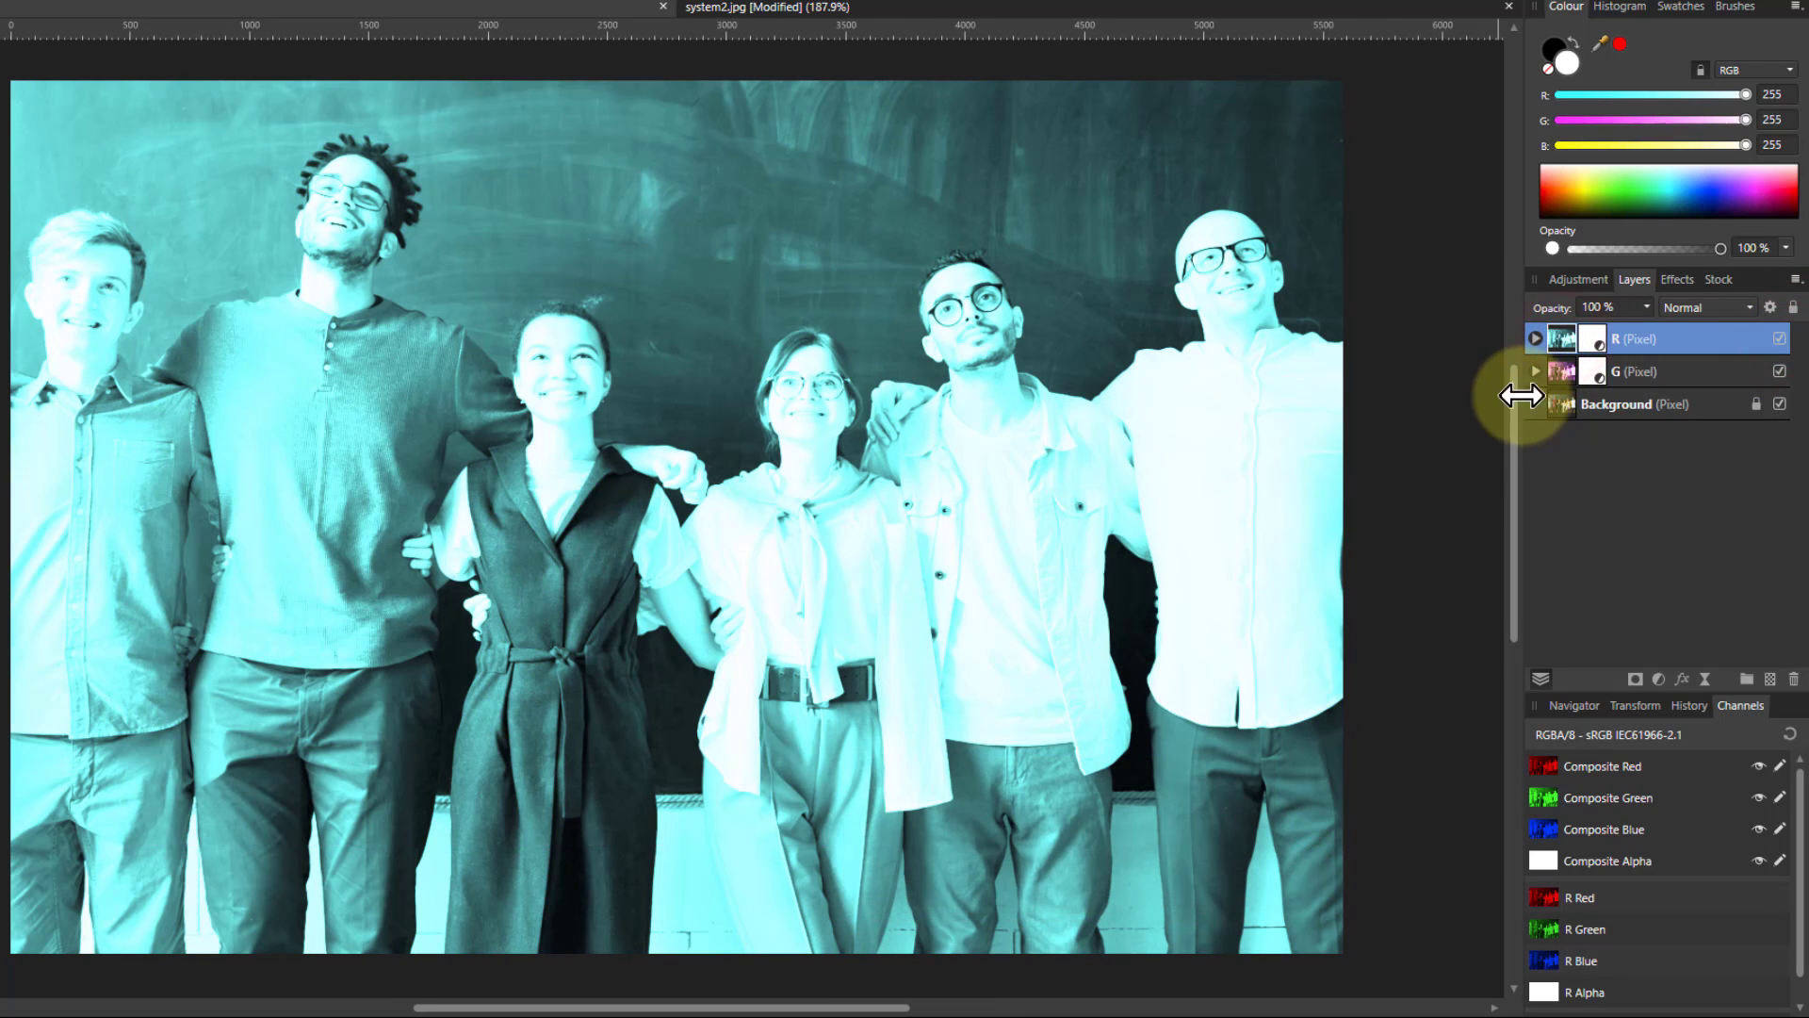
pyautogui.click(1730, 307)
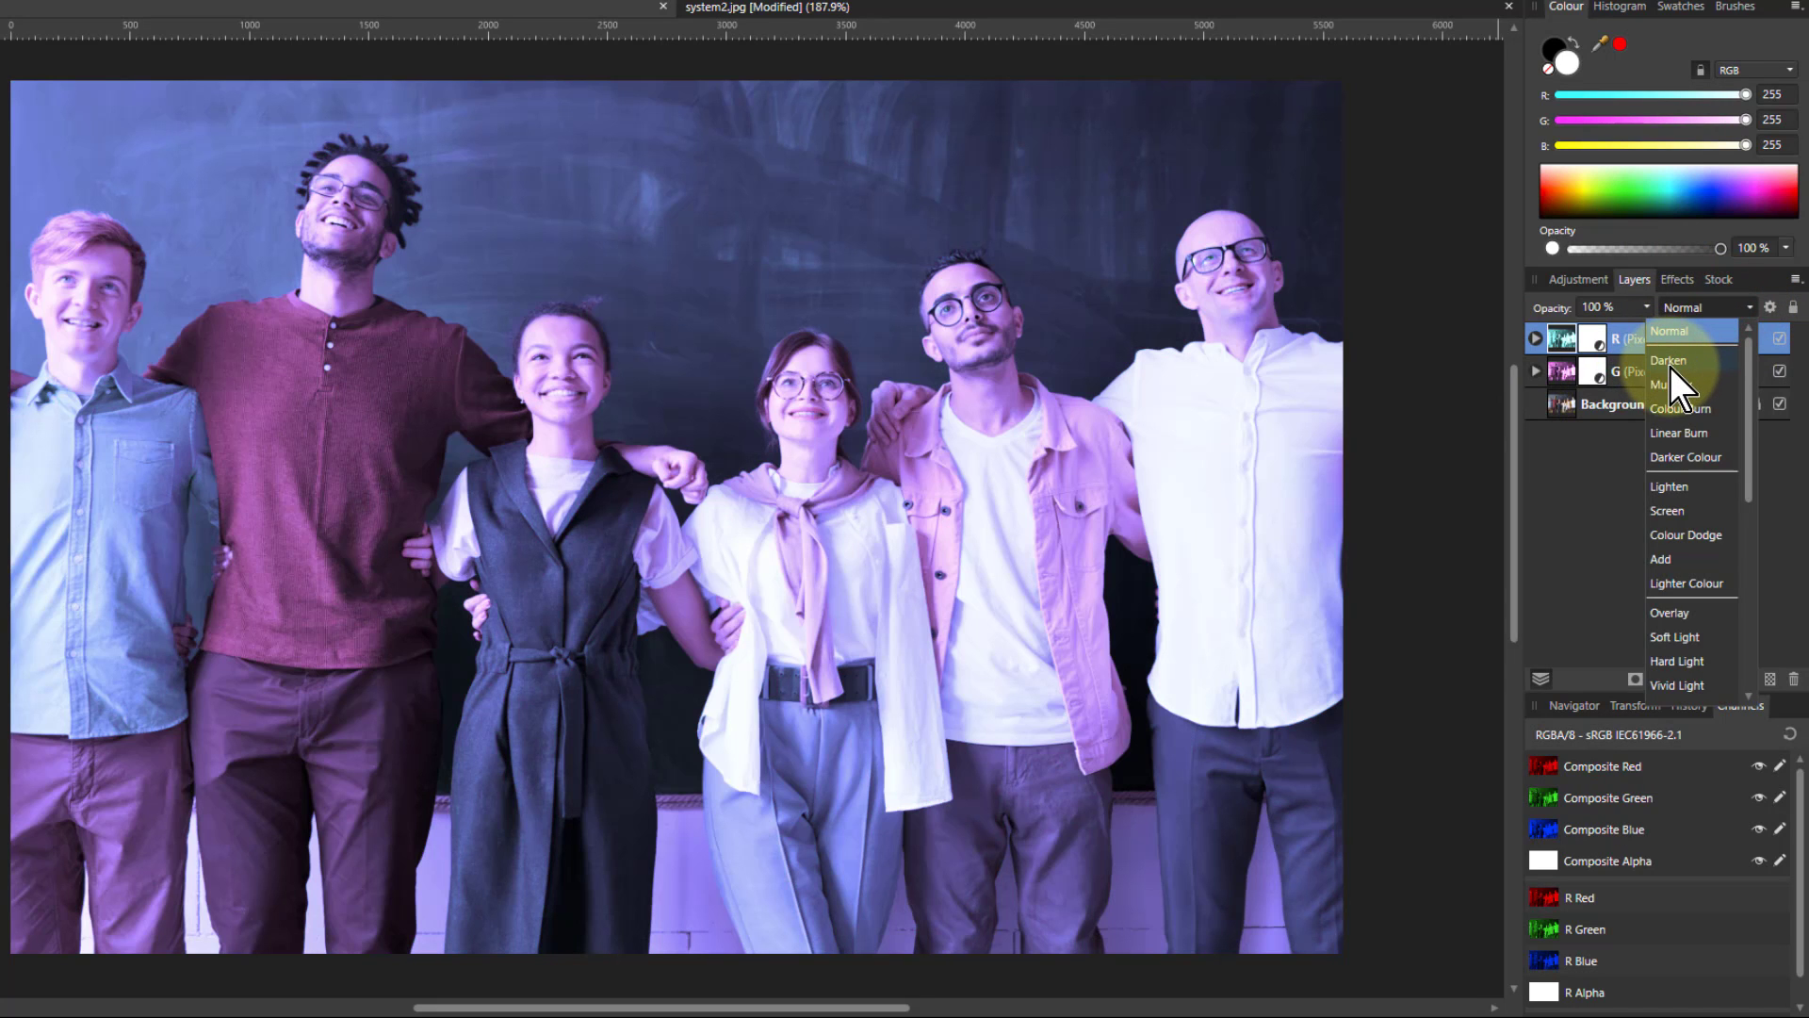
pyautogui.click(1669, 363)
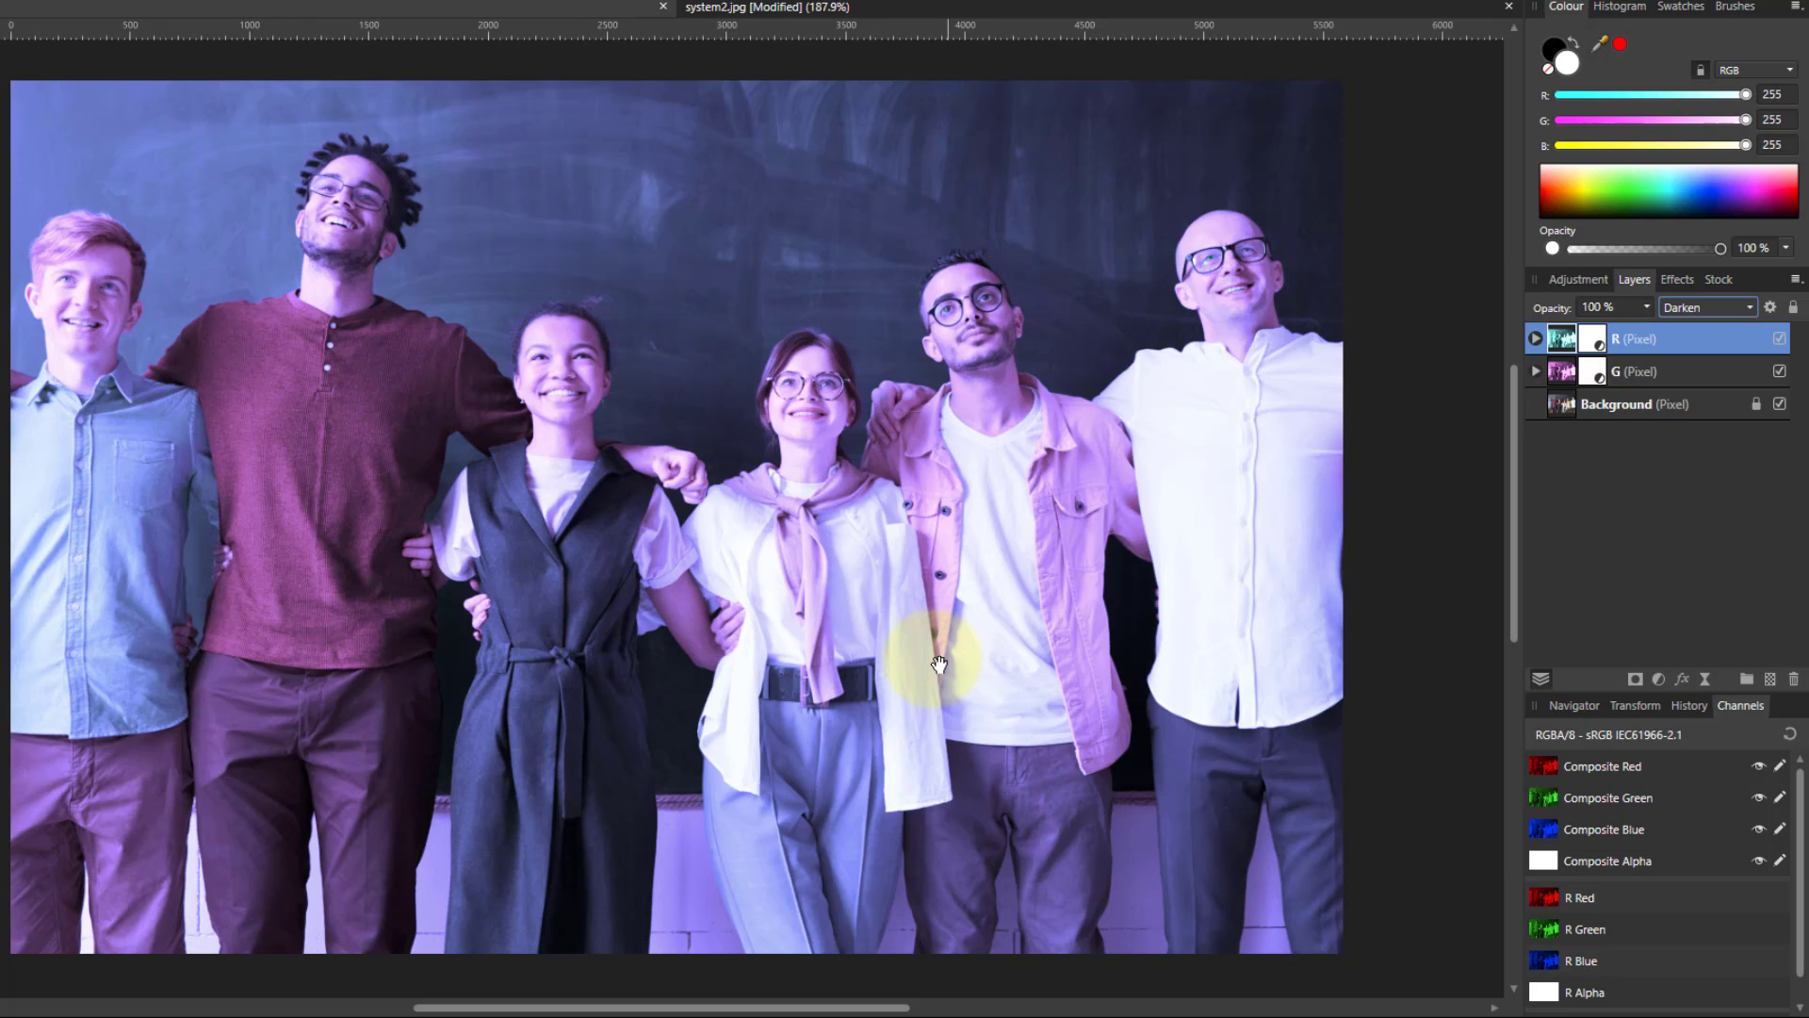
pyautogui.keyDown('shift'); pyautogui.click(1562, 375); pyautogui.keyUp('shift')
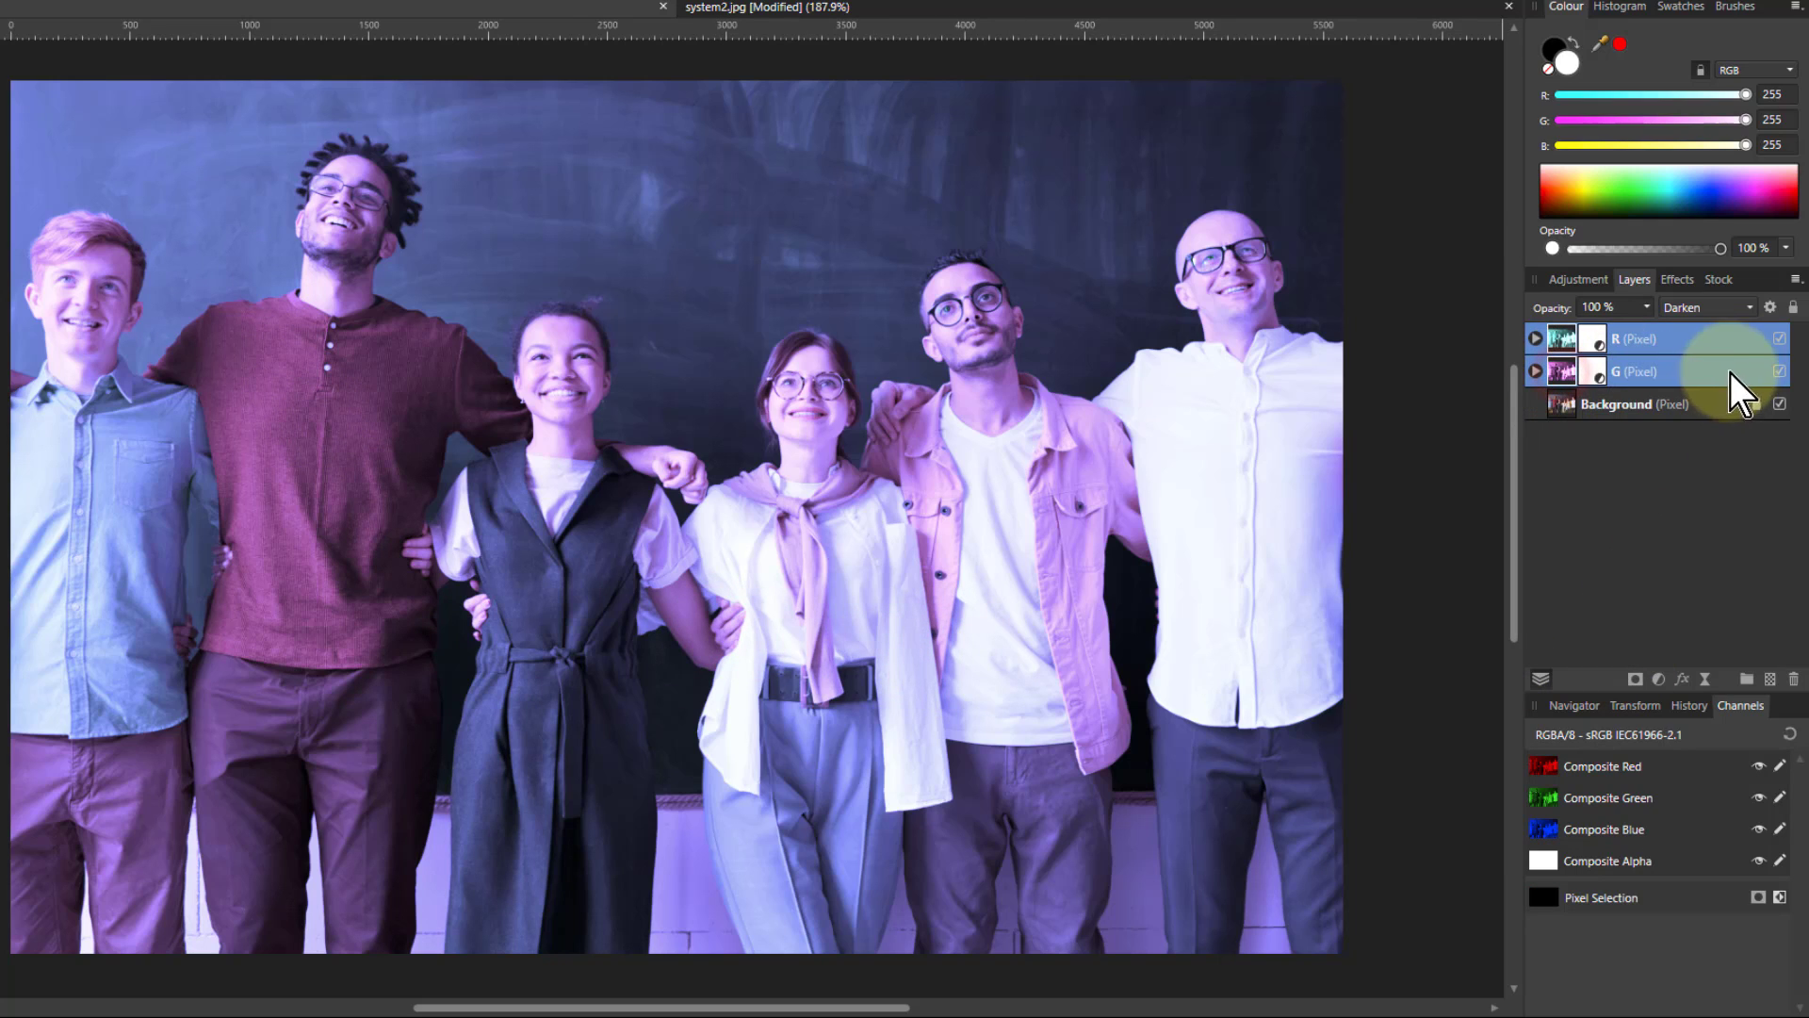
pyautogui.click(1780, 338)
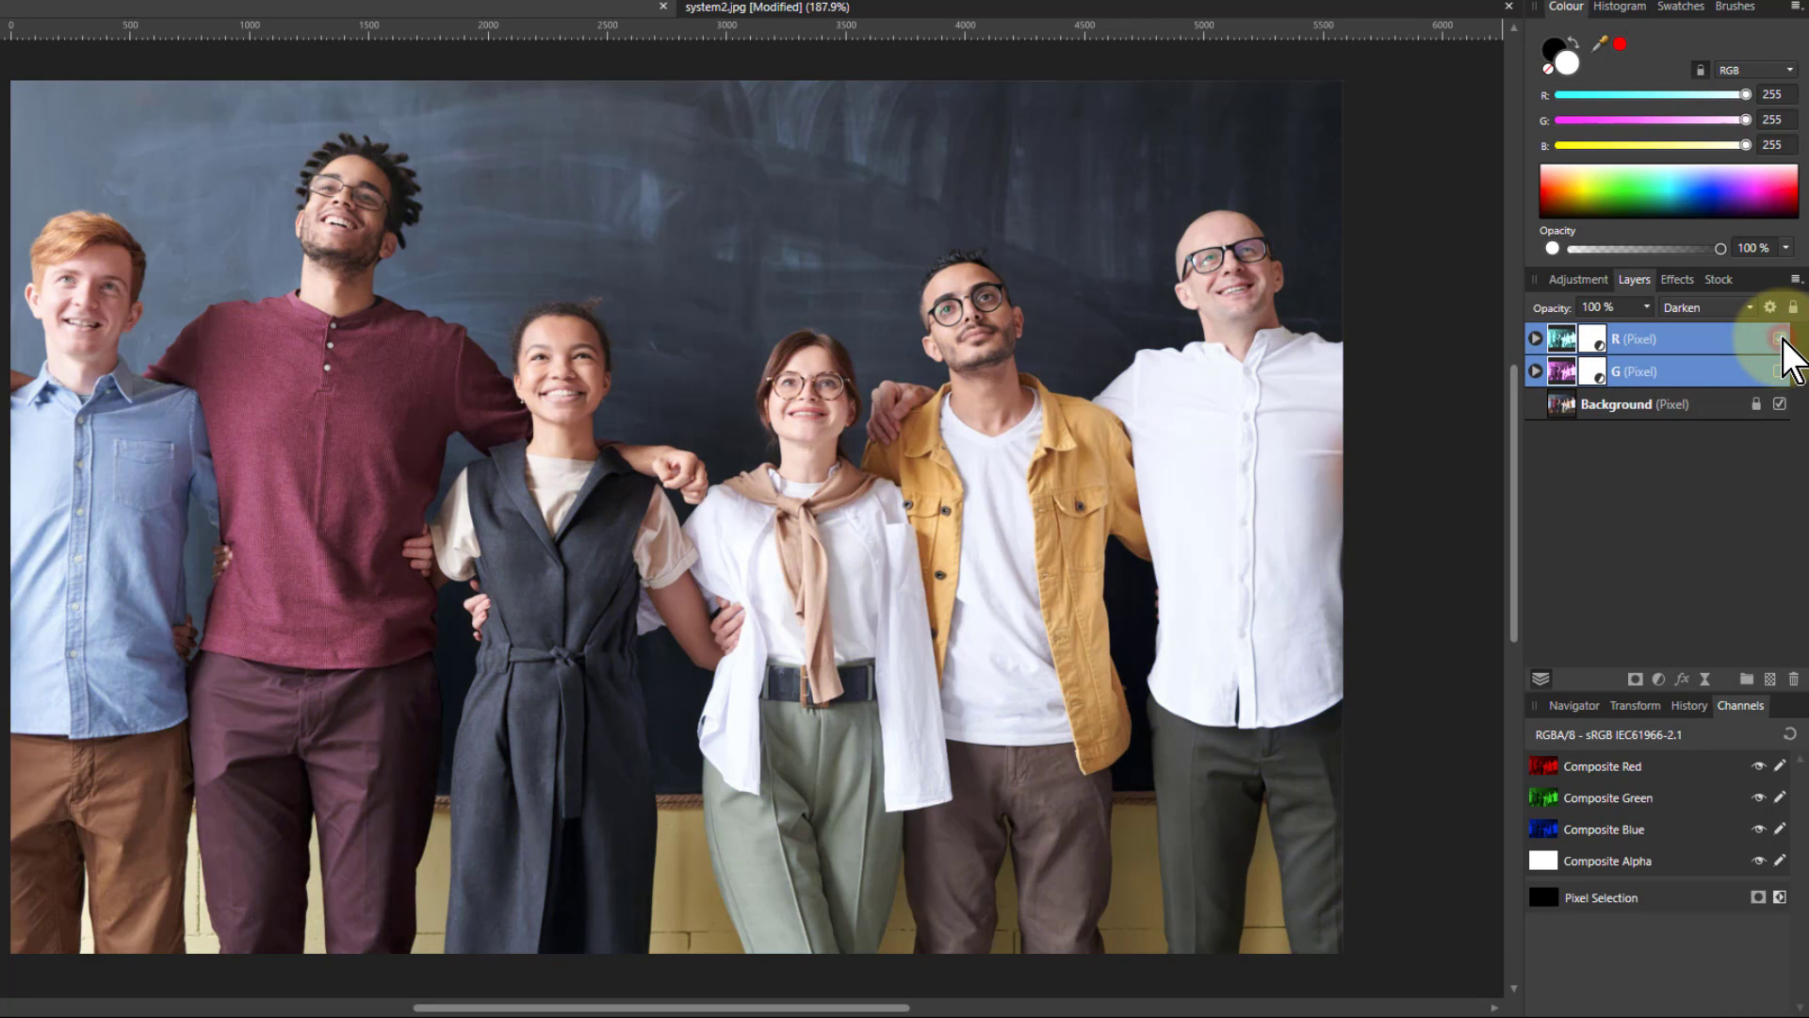
pyautogui.click(1780, 338)
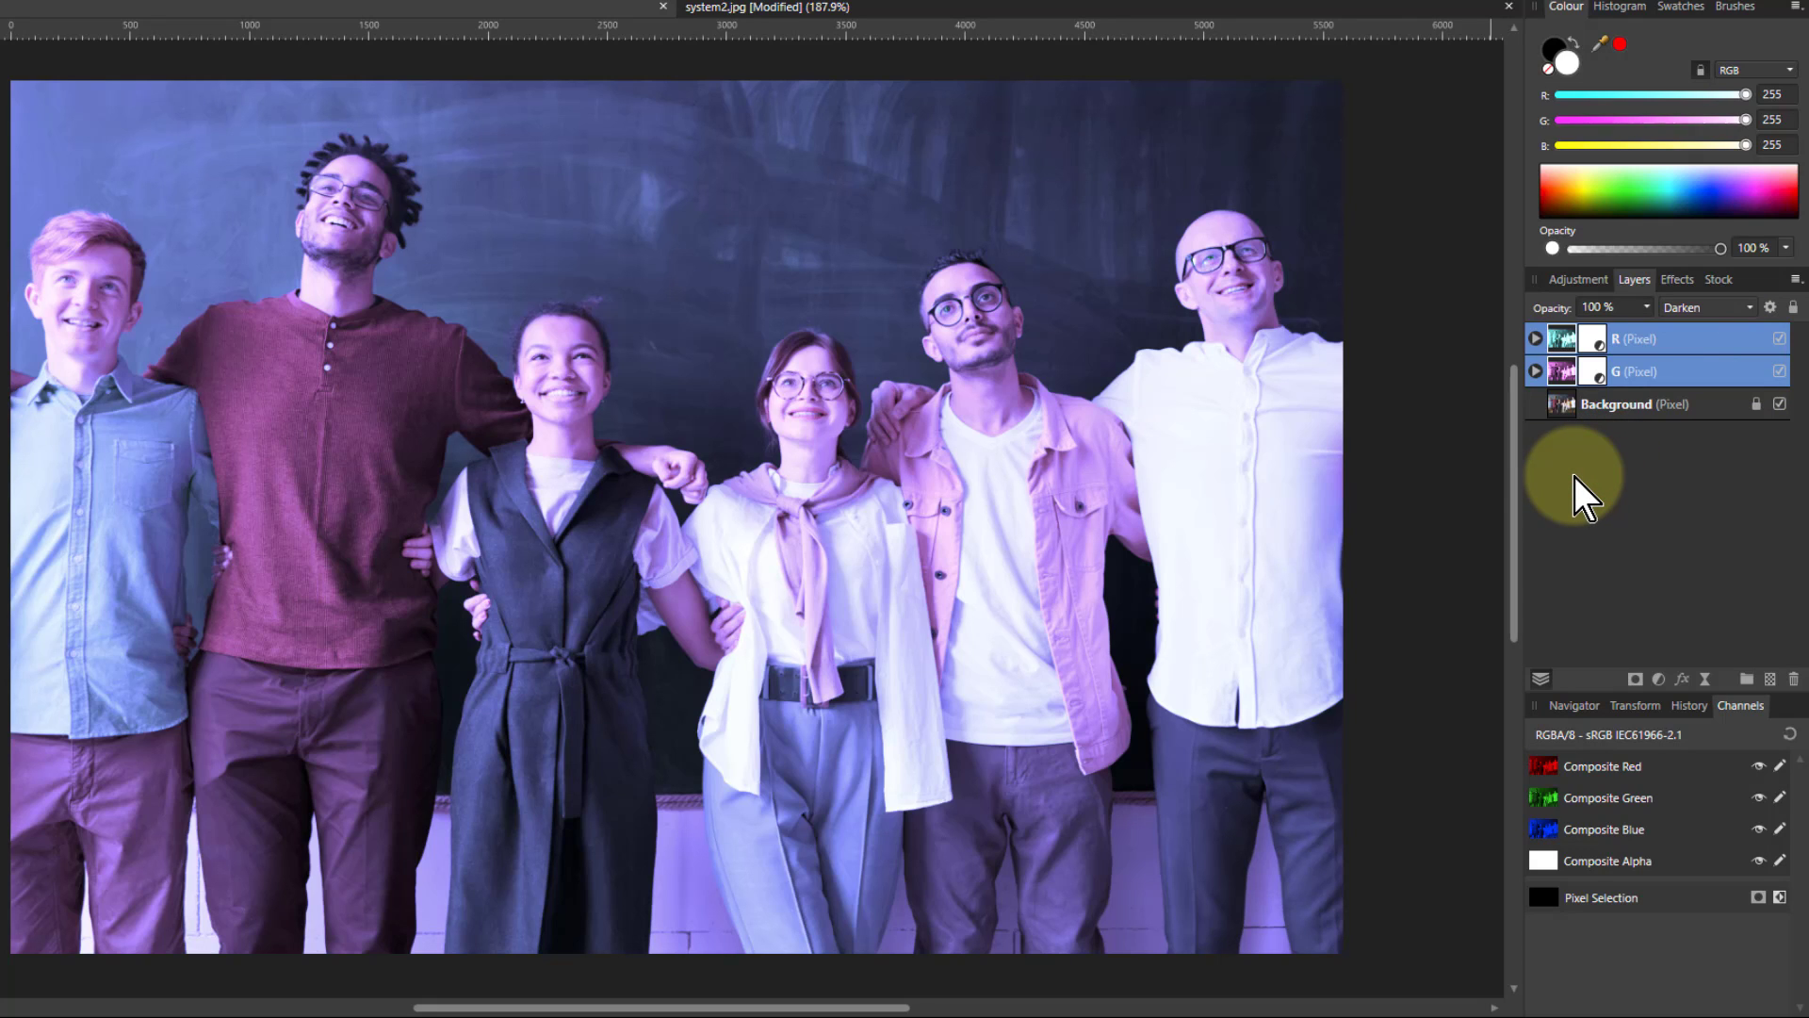
# Lower the Blue slider in the Blue output of G's Channel Mixer to 9%.
pyautogui.doubleClick(1591, 370)
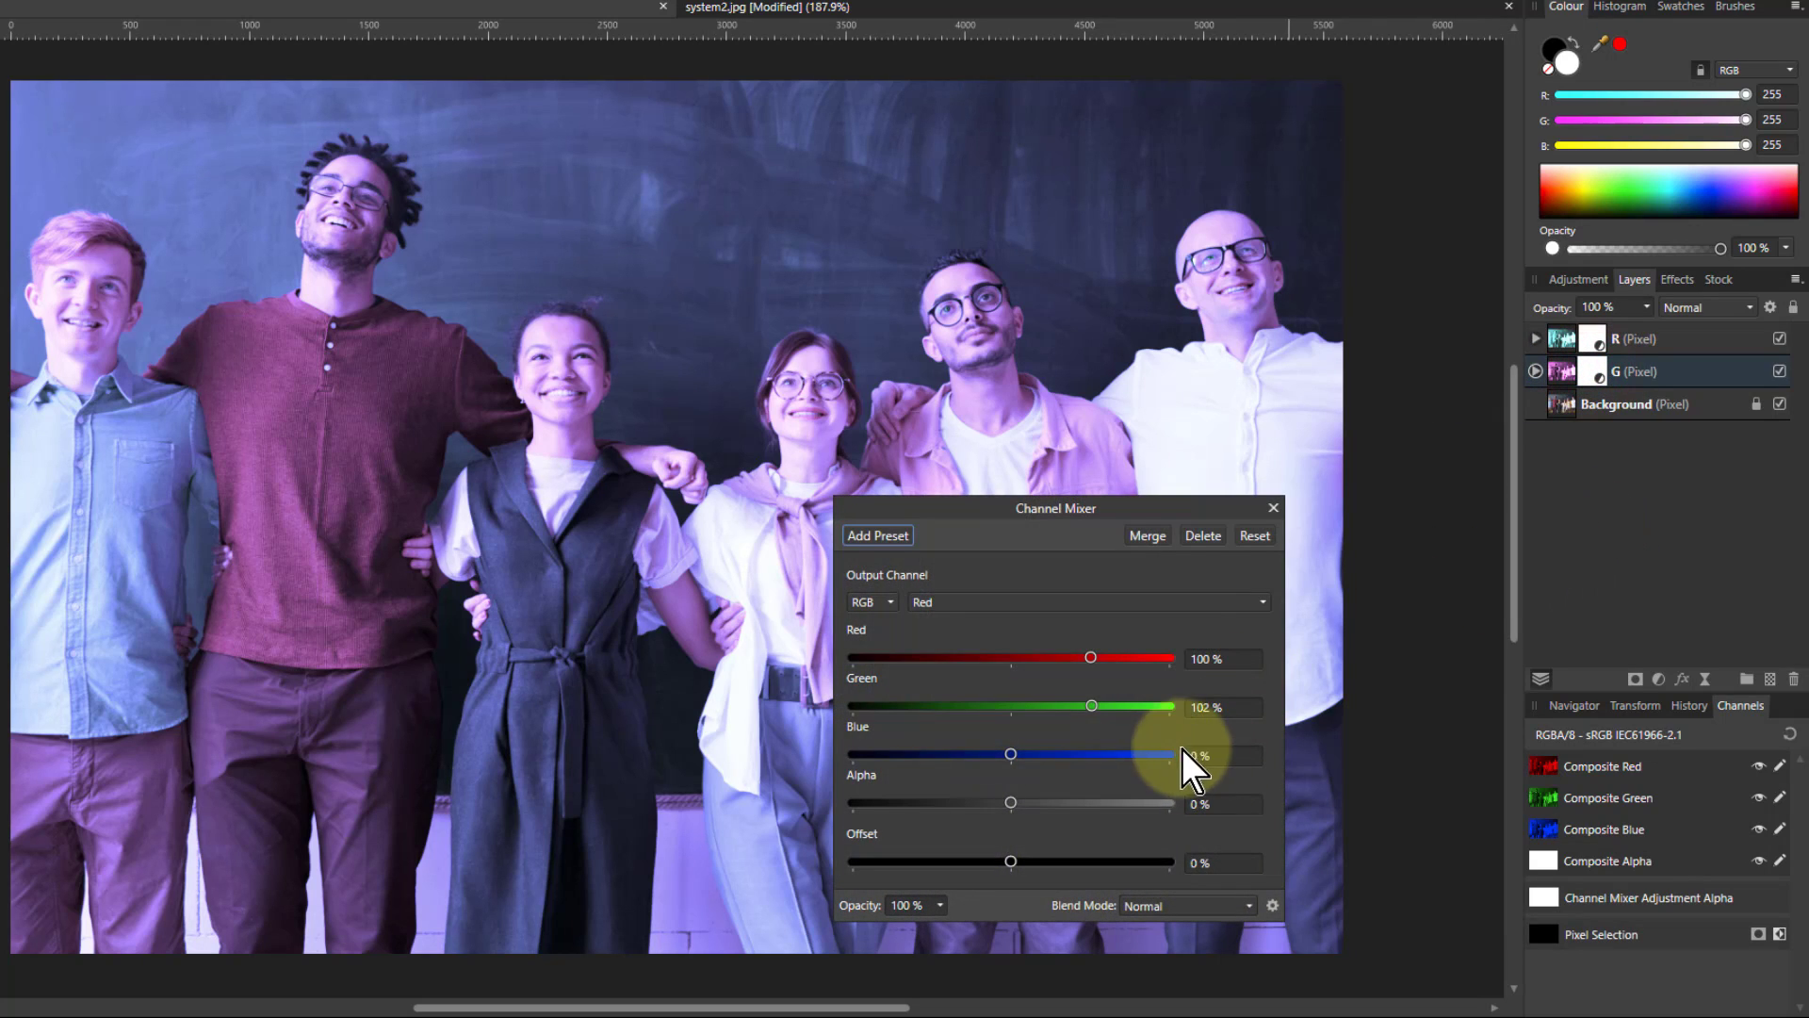
pyautogui.click(1536, 369)
pyautogui.click(1600, 405)
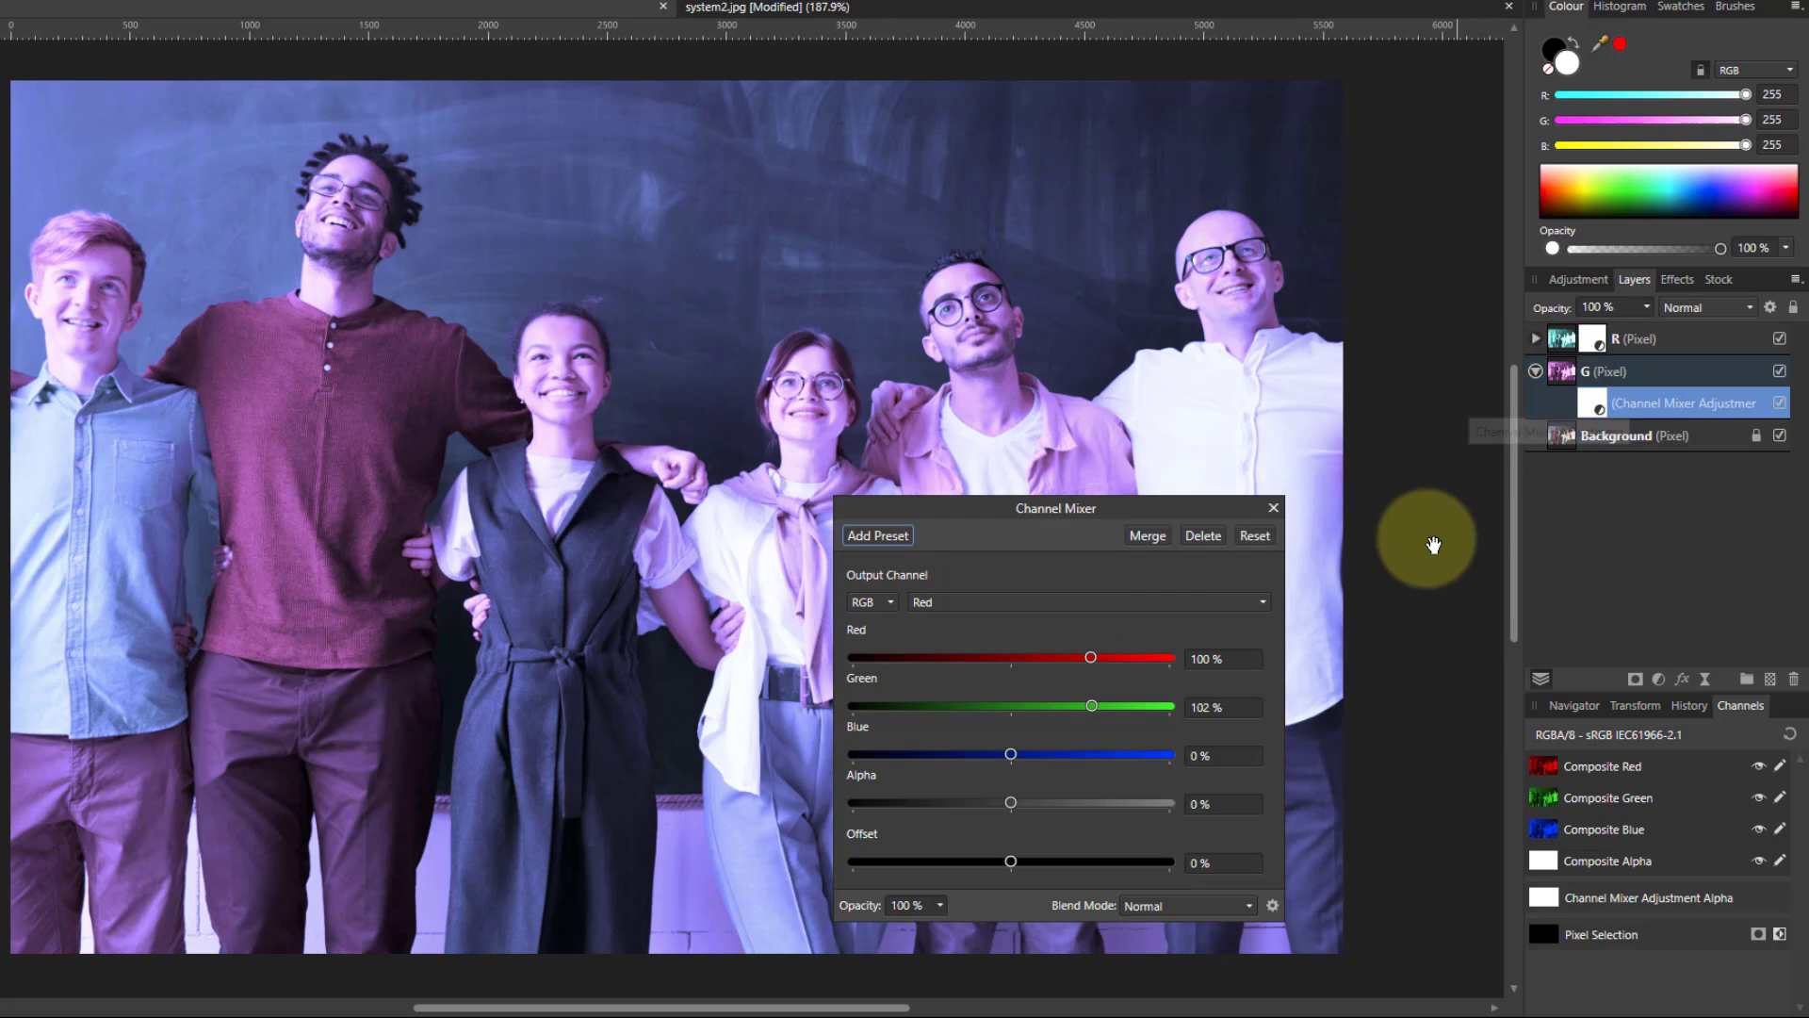
pyautogui.click(969, 607)
pyautogui.click(920, 677)
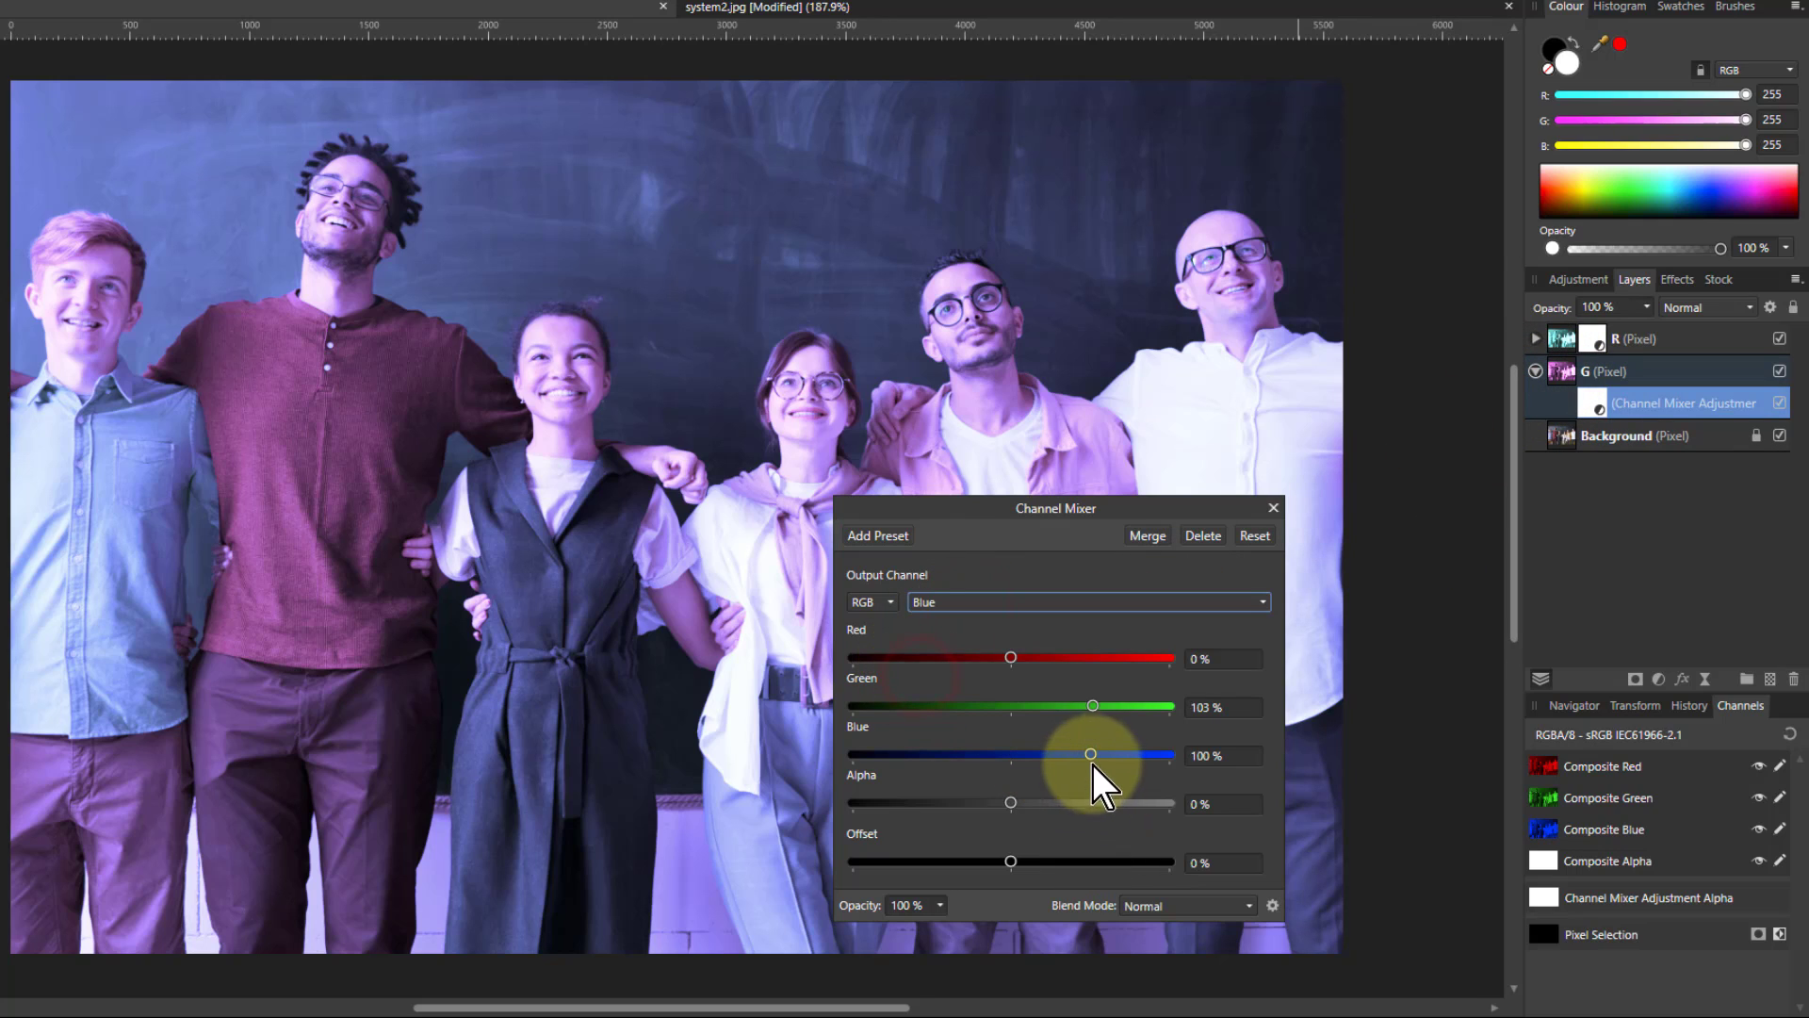
pyautogui.moveTo(1093, 765); pyautogui.dragTo(1020, 770)
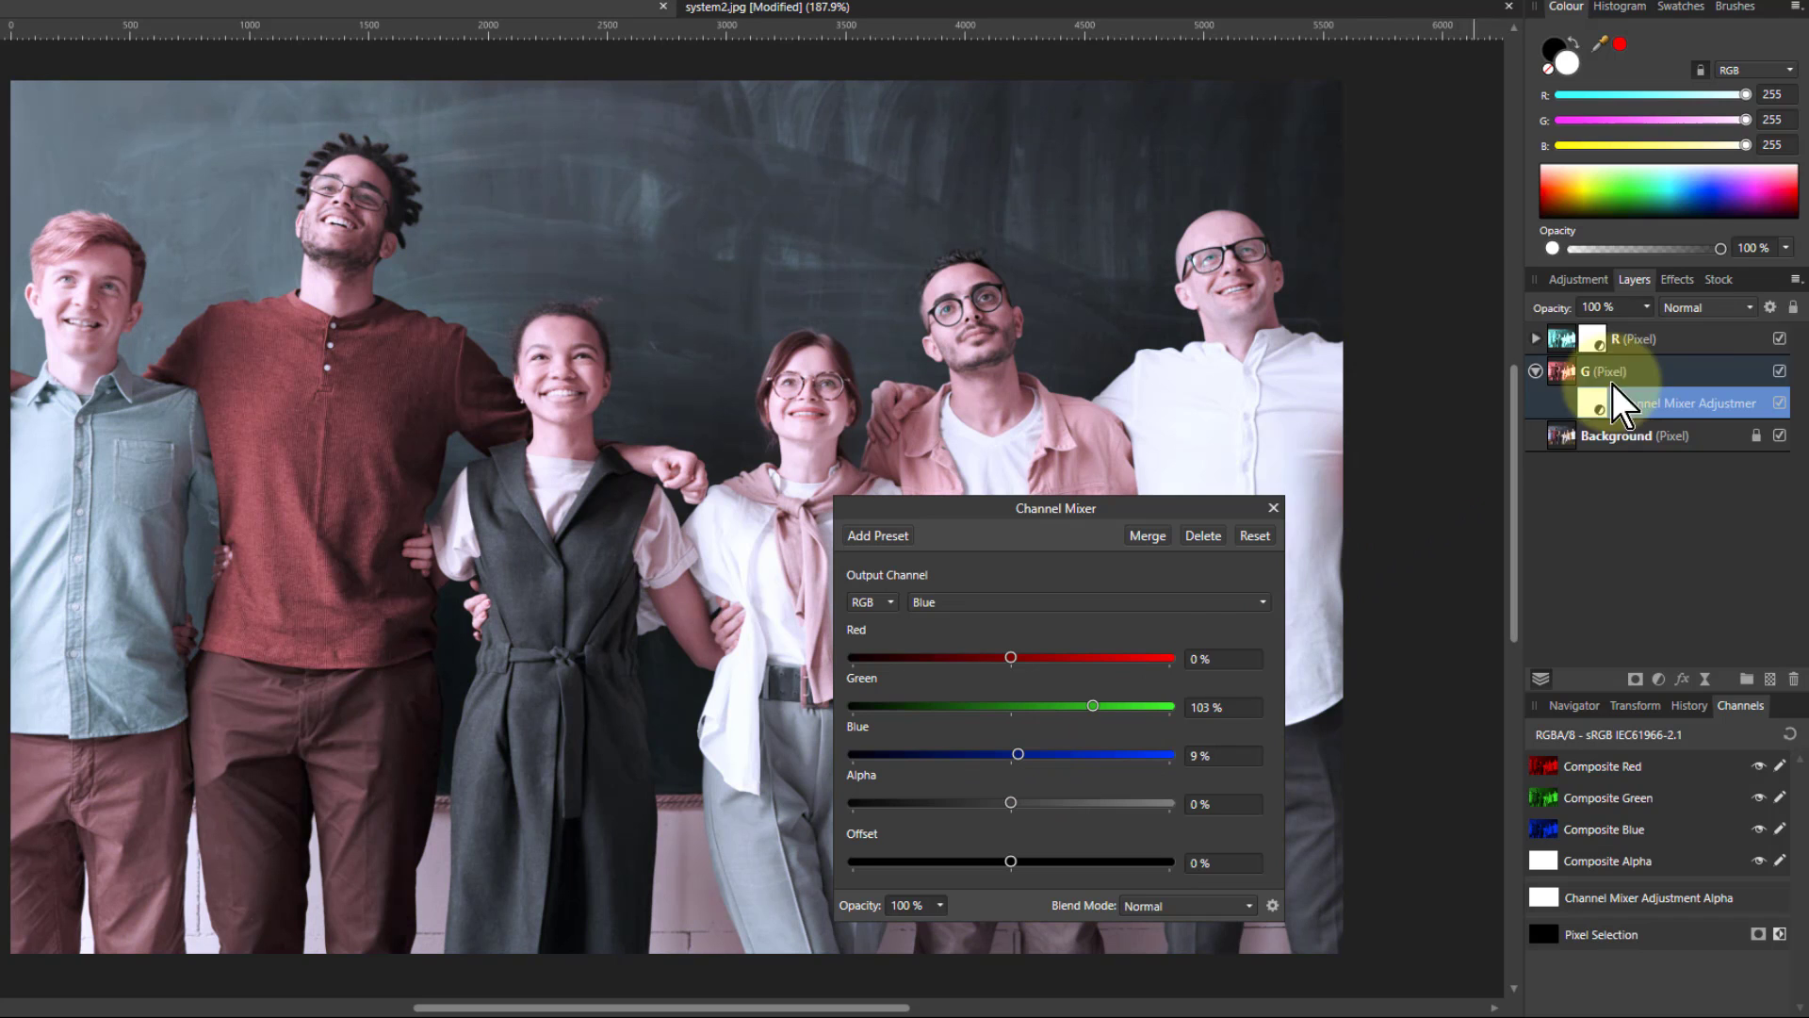
pyautogui.click(1558, 369)
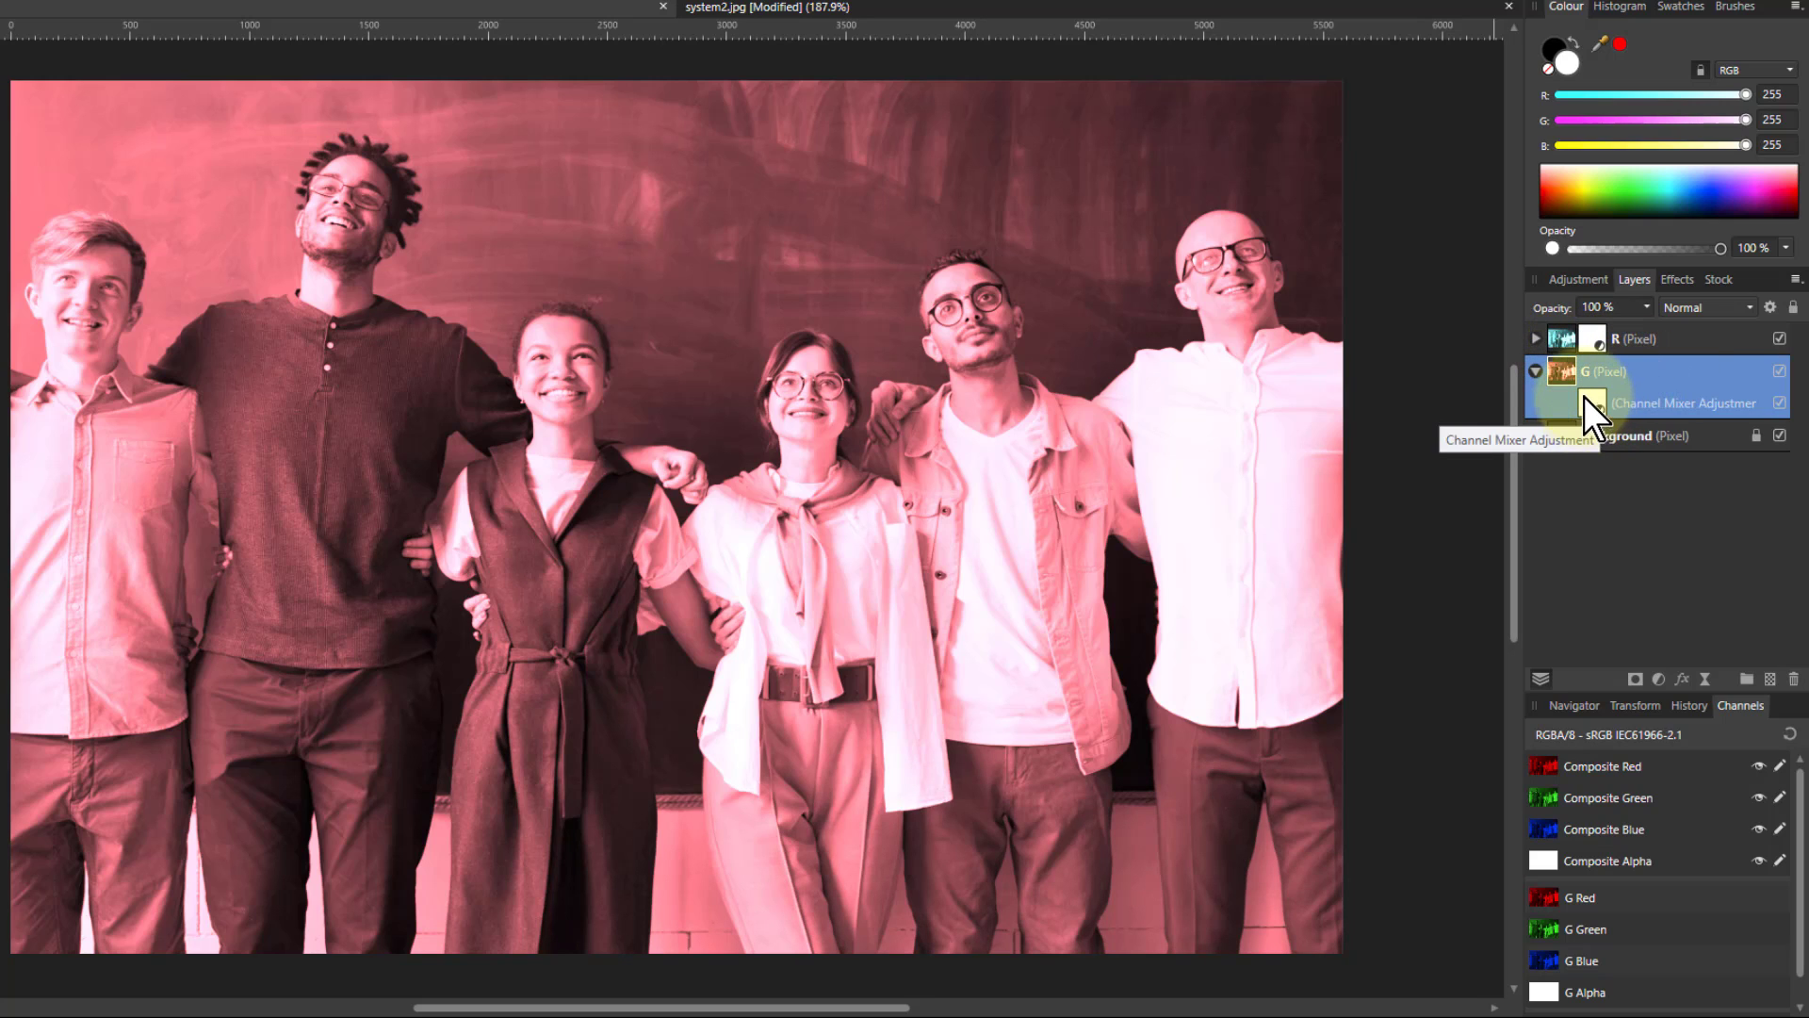
pyautogui.click(1555, 347)
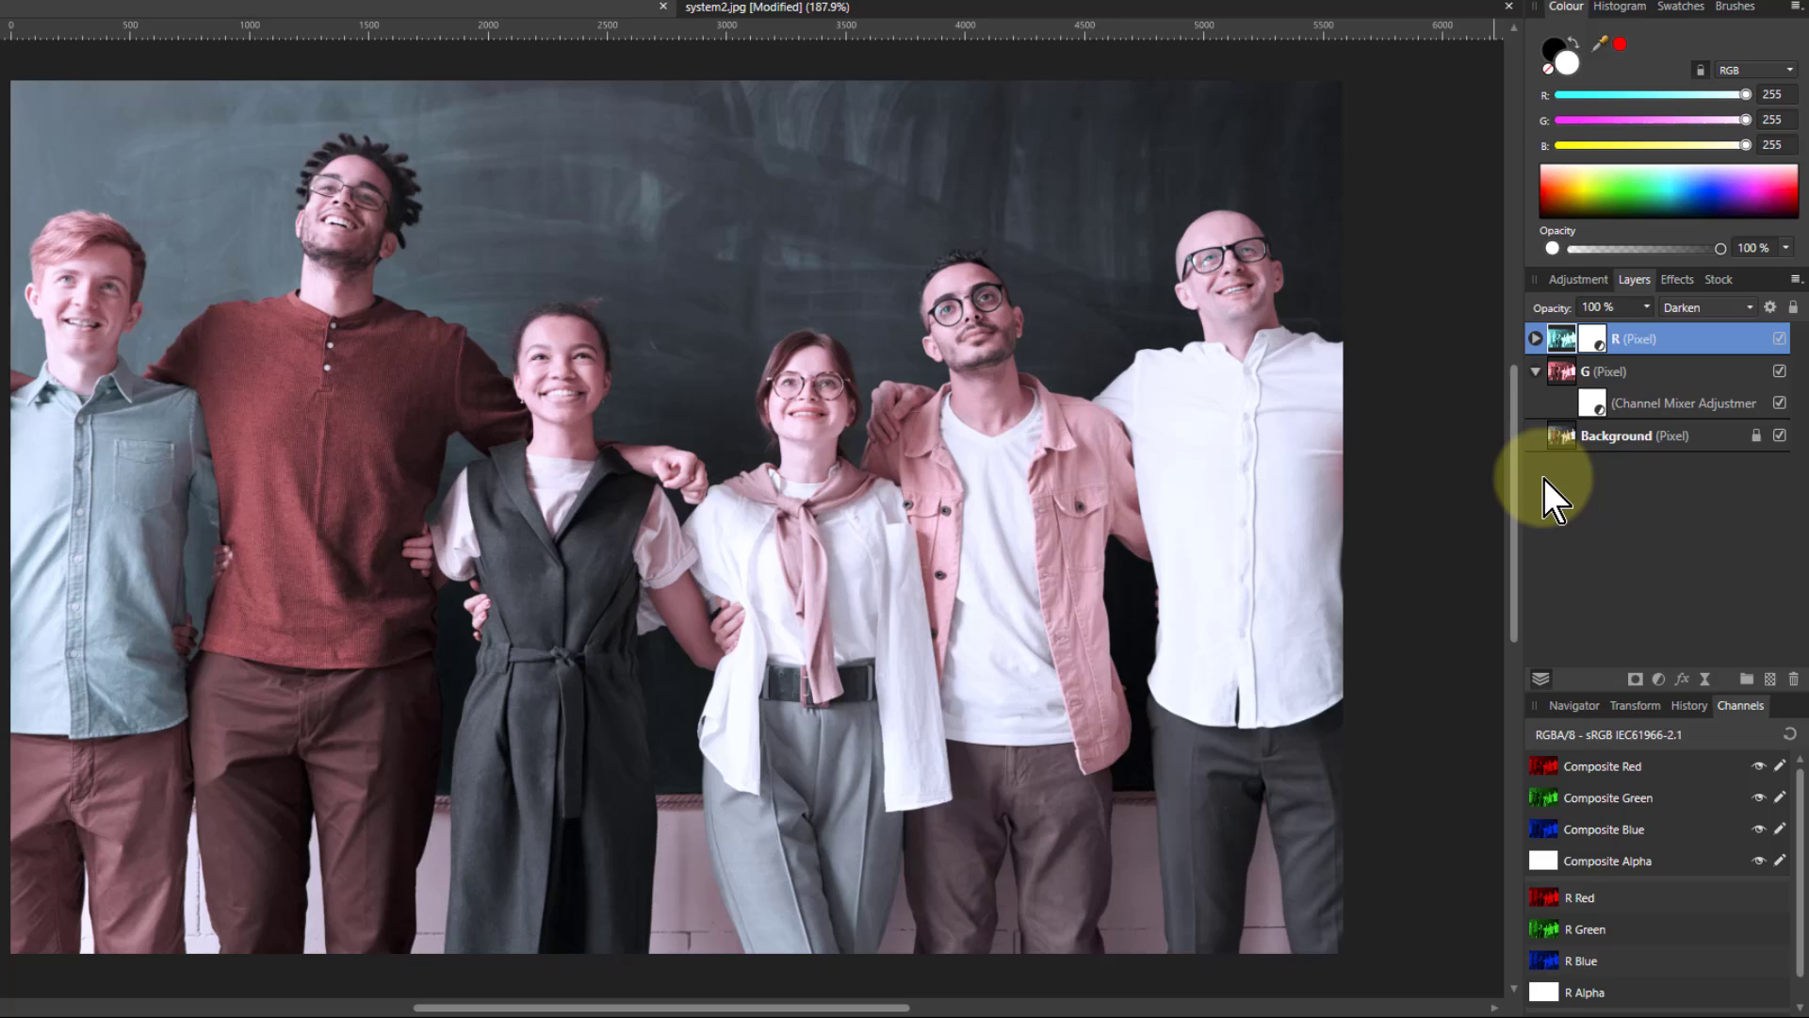